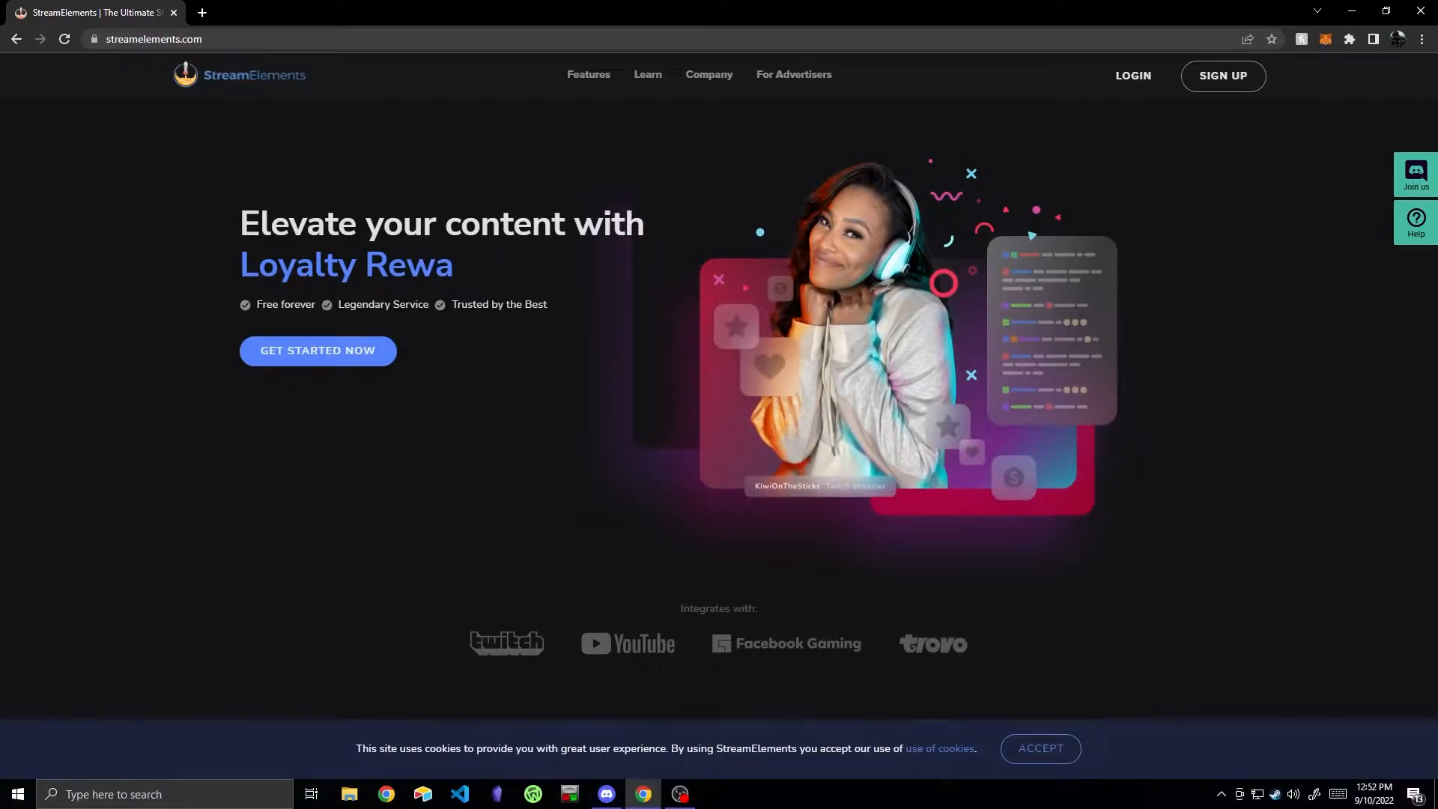
Step: Log in to StreamElements with Twitch and open the Integrations page of the account's channel settings
left_click(1133, 76)
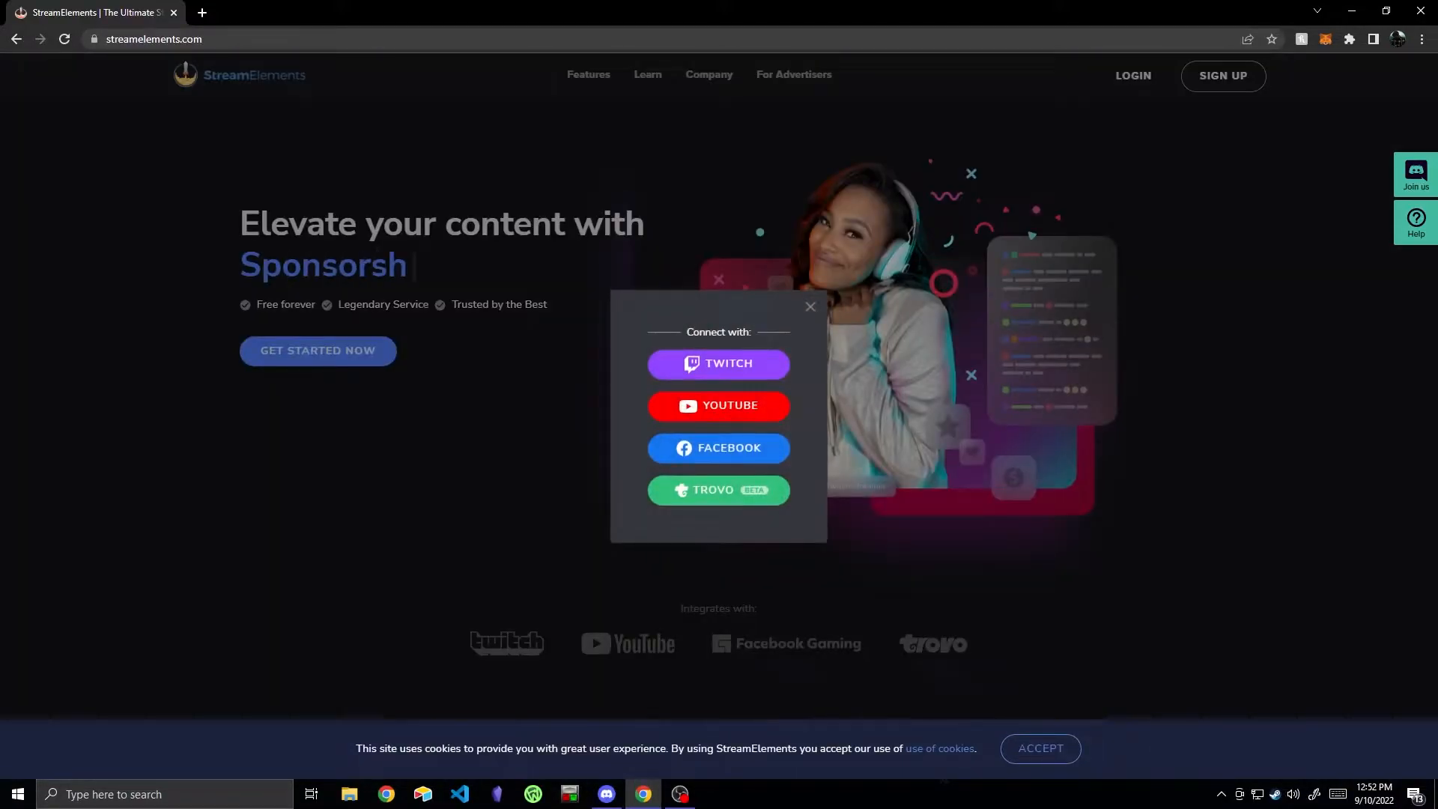
left_click(720, 364)
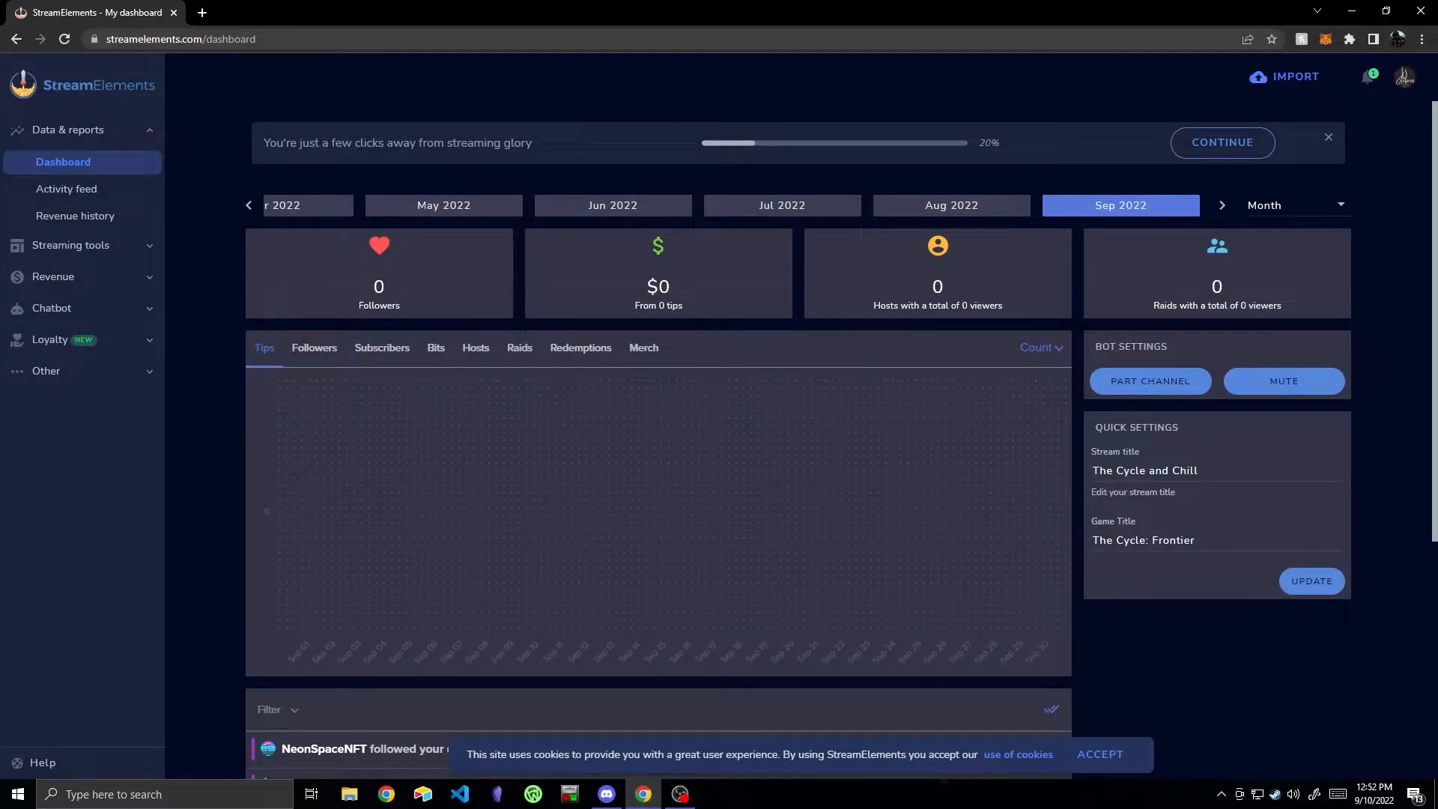
left_click(1405, 78)
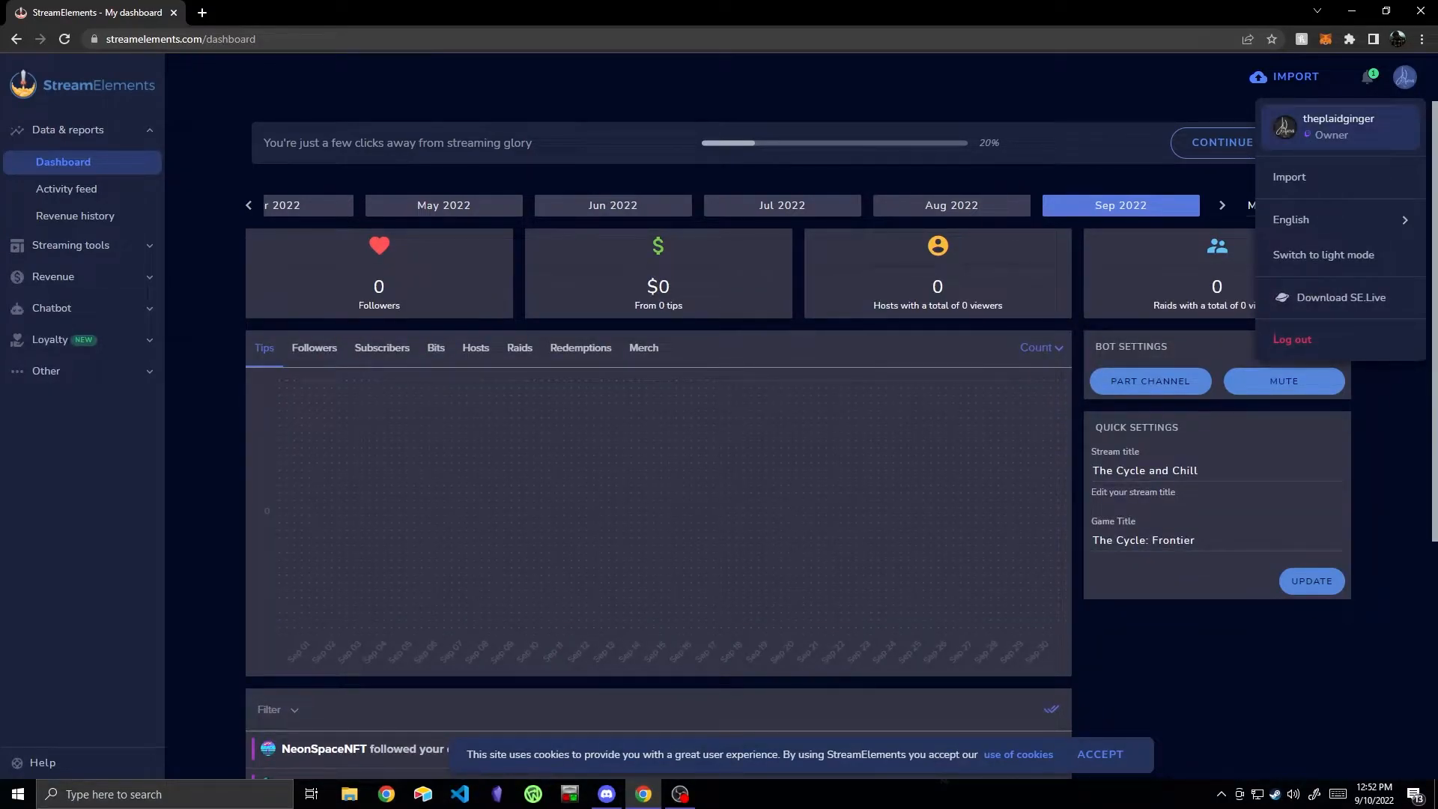
left_click(1338, 126)
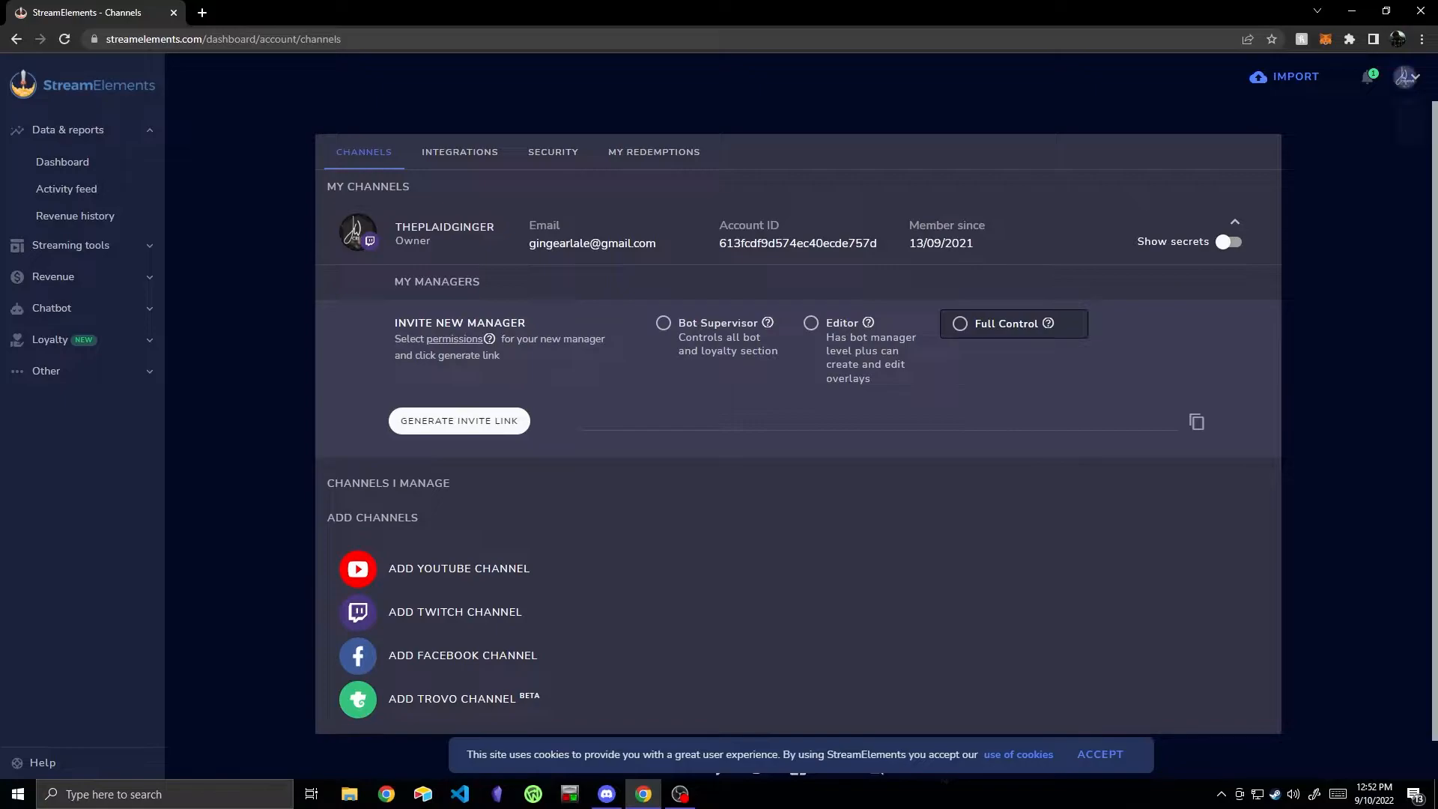
left_click(1406, 77)
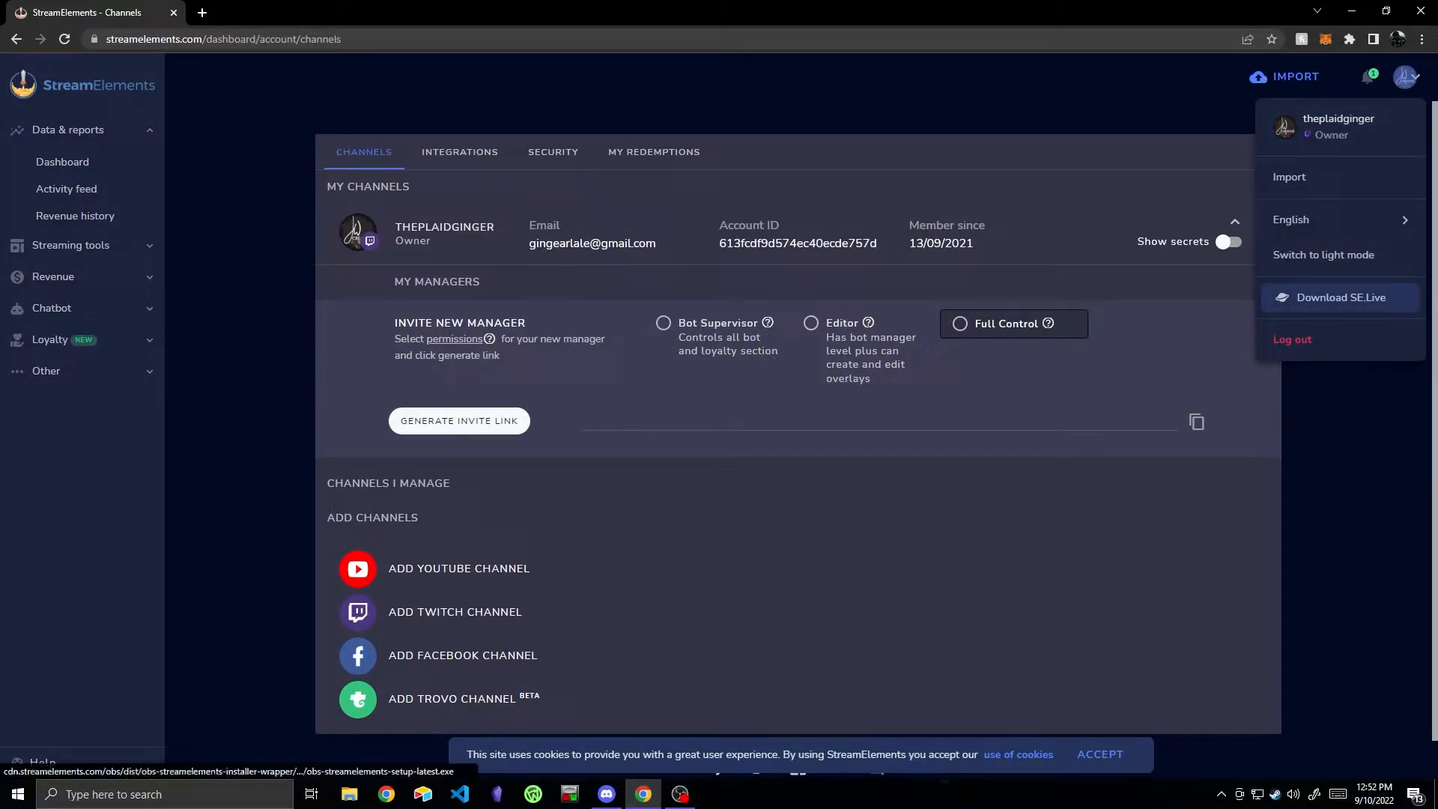
left_click(1169, 352)
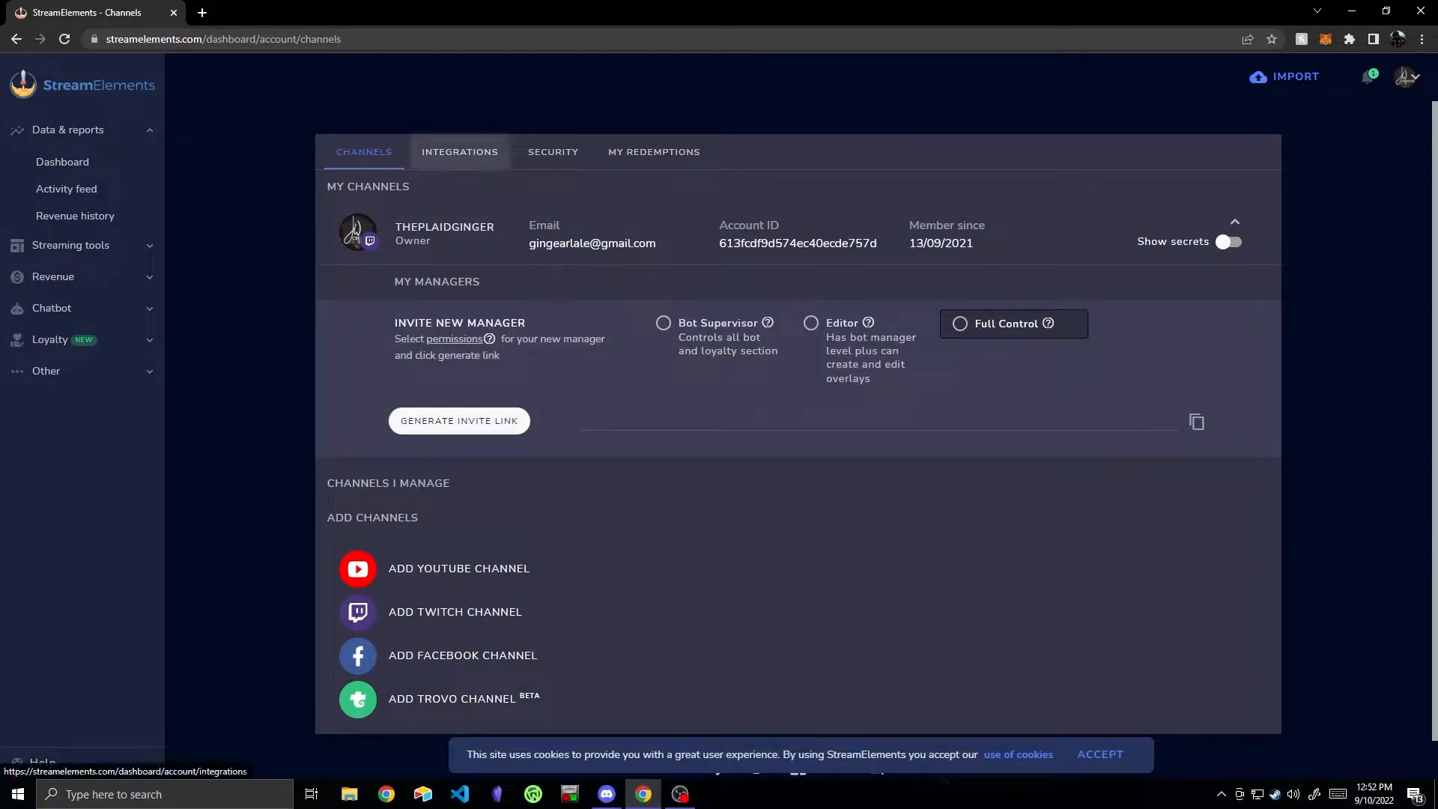
left_click(459, 152)
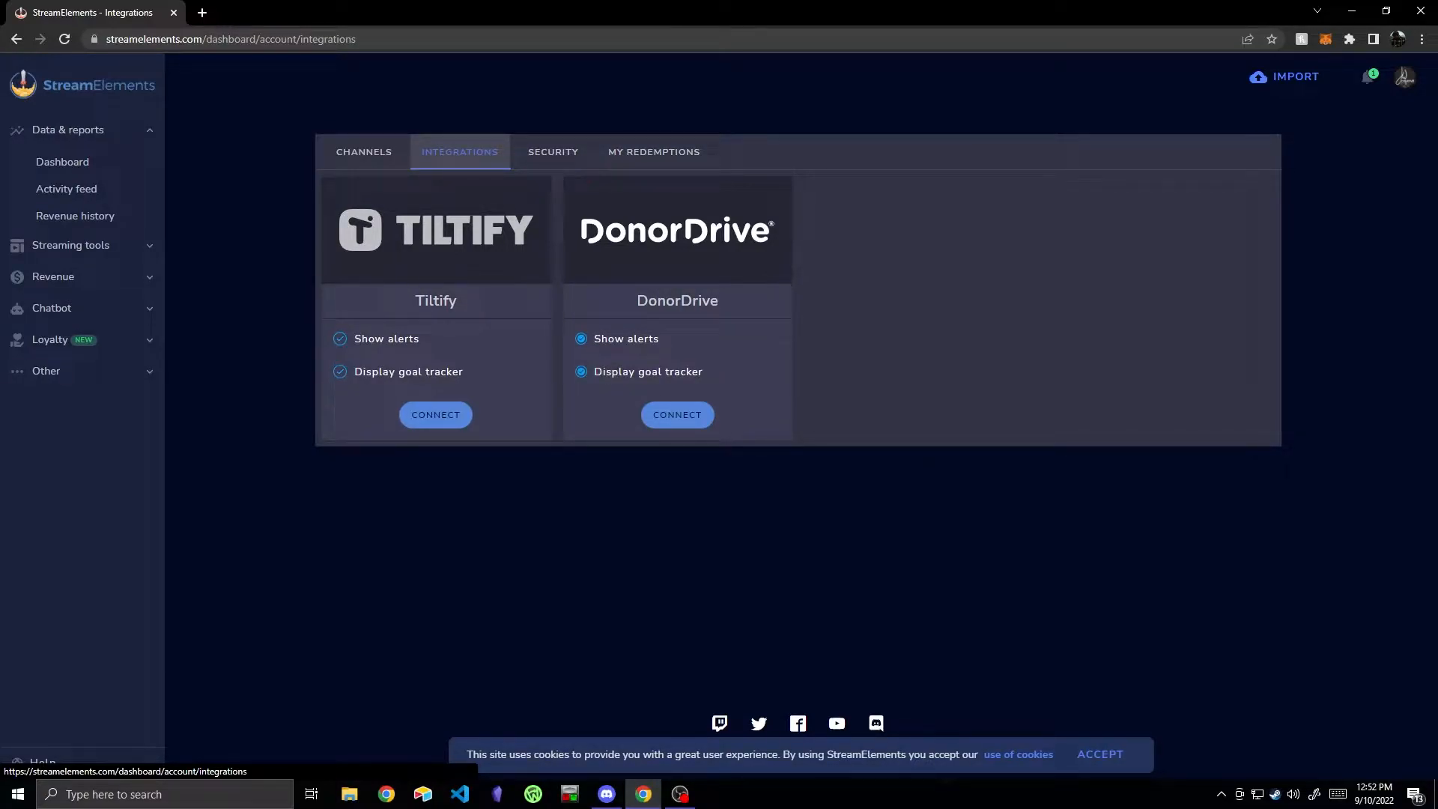
Step: Start connecting the DonorDrive integration and choose Be The Match as the charity
left_click(677, 414)
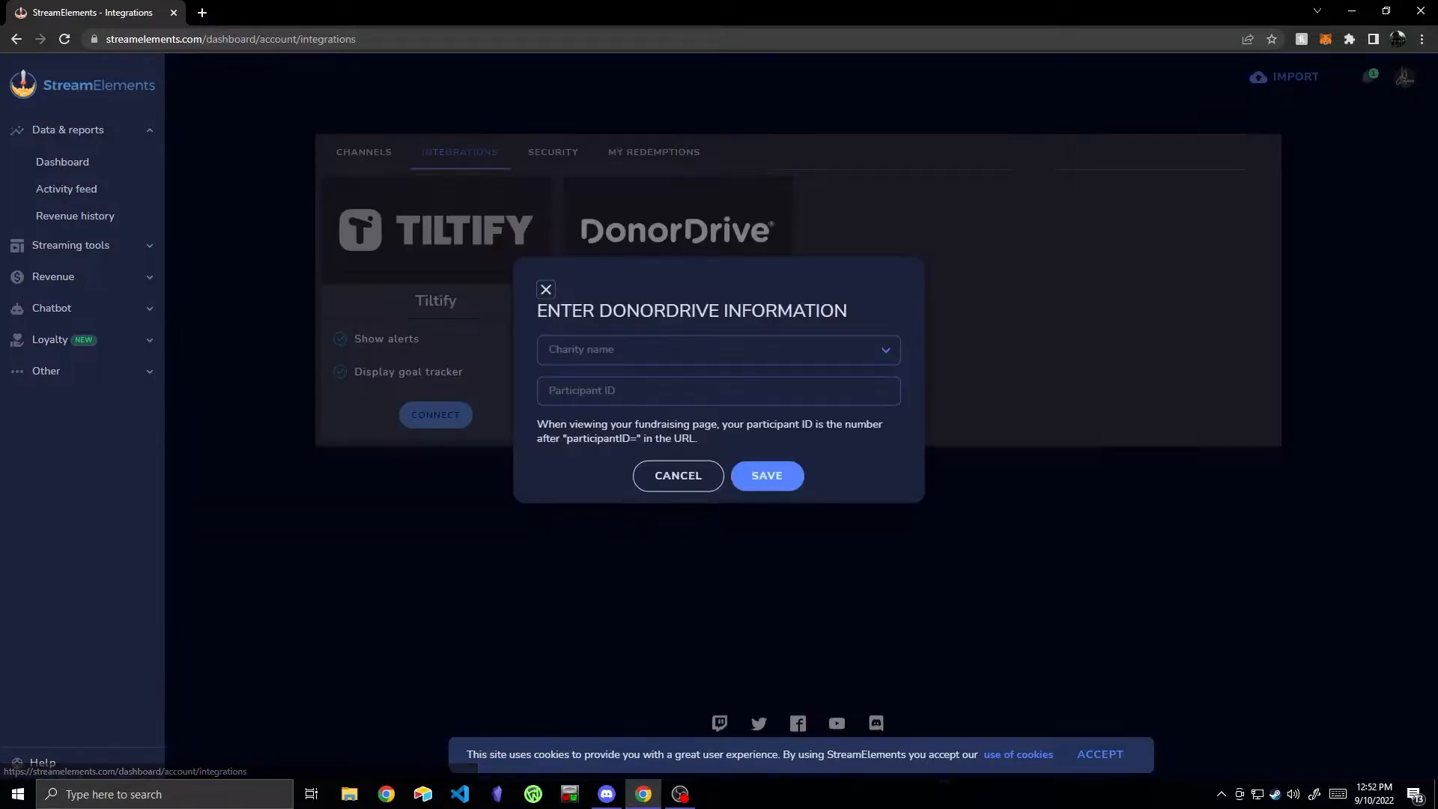
left_click(886, 350)
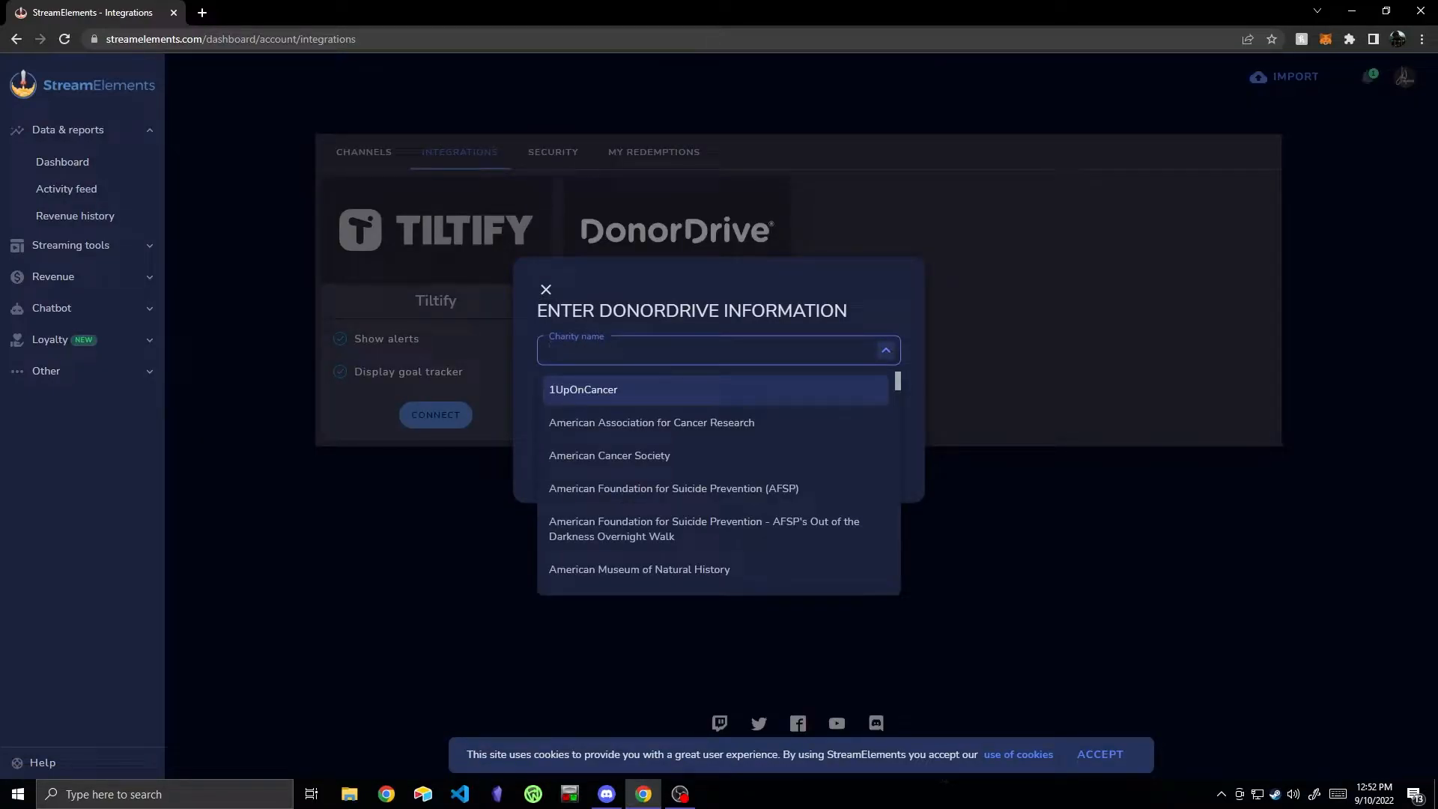
type("be")
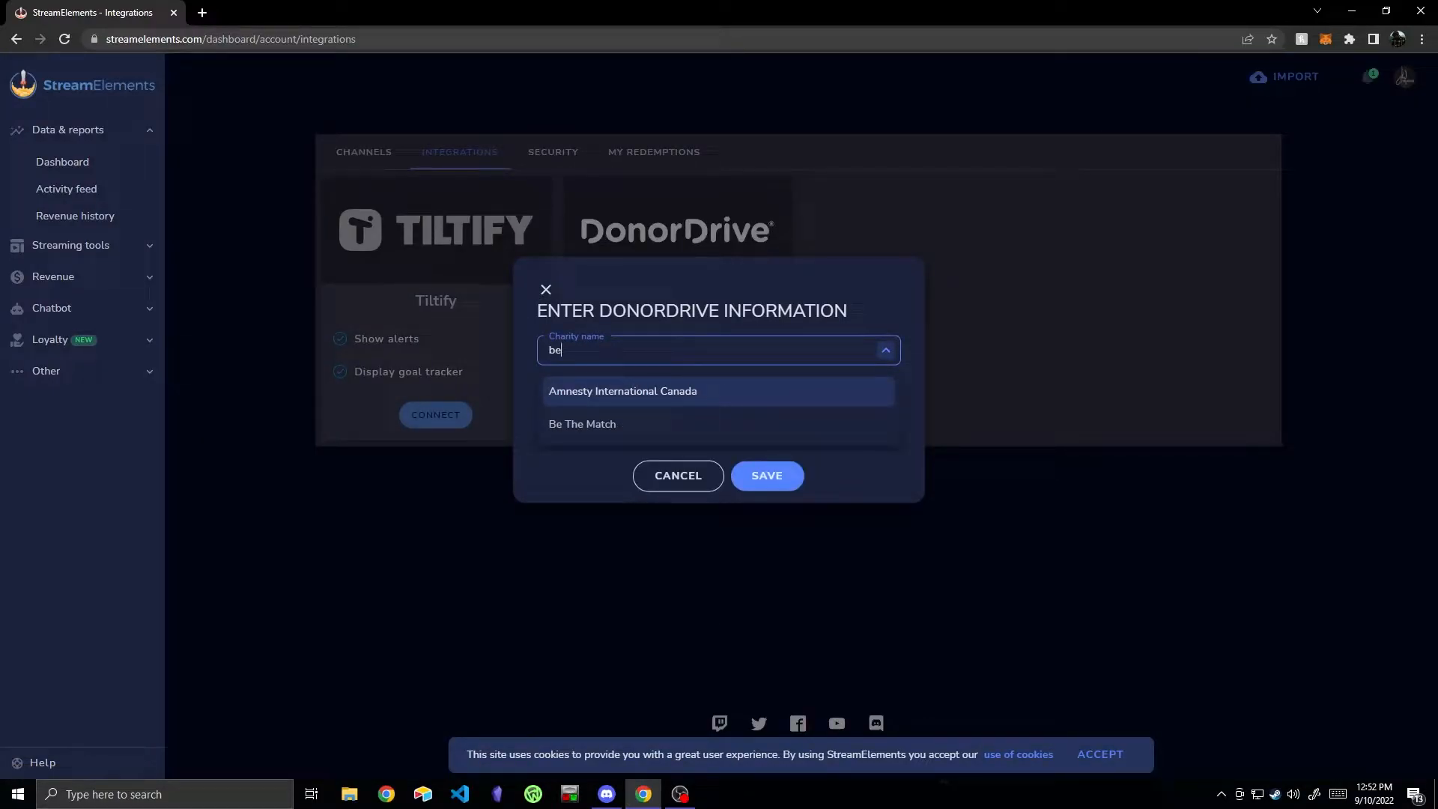
key("Down")
key("Return")
left_click(718, 391)
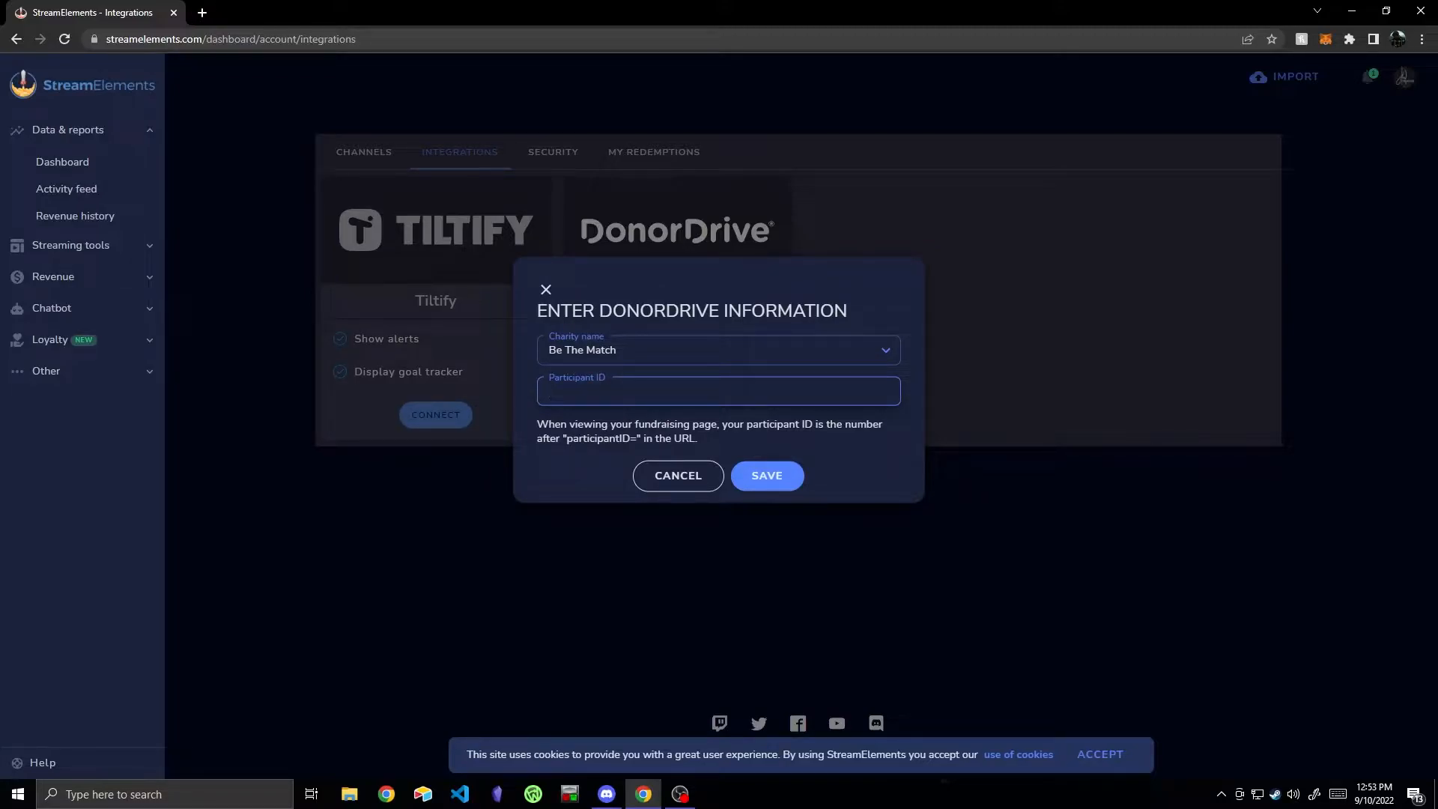
left_click(202, 13)
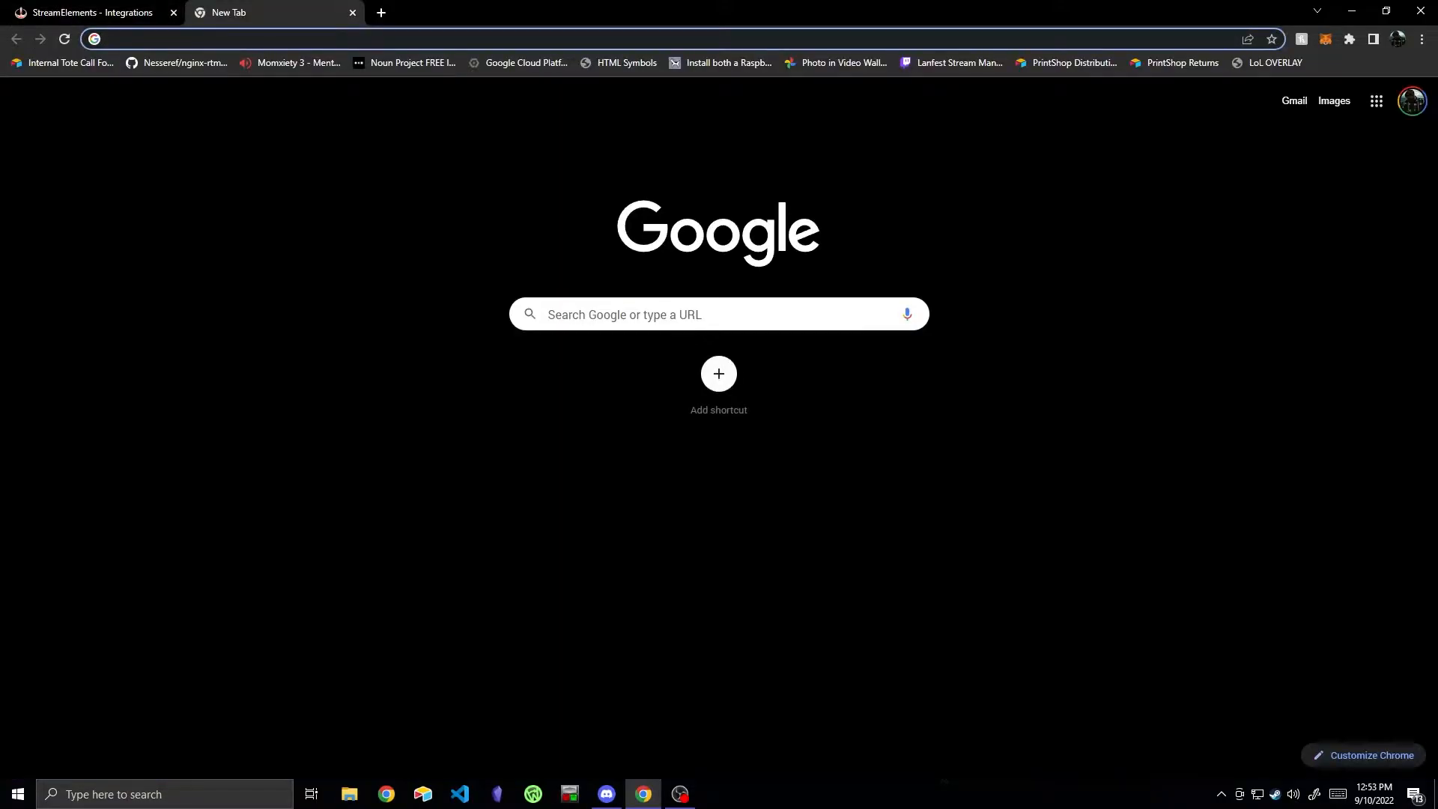
type("https://wesavelives.bethematch.org/")
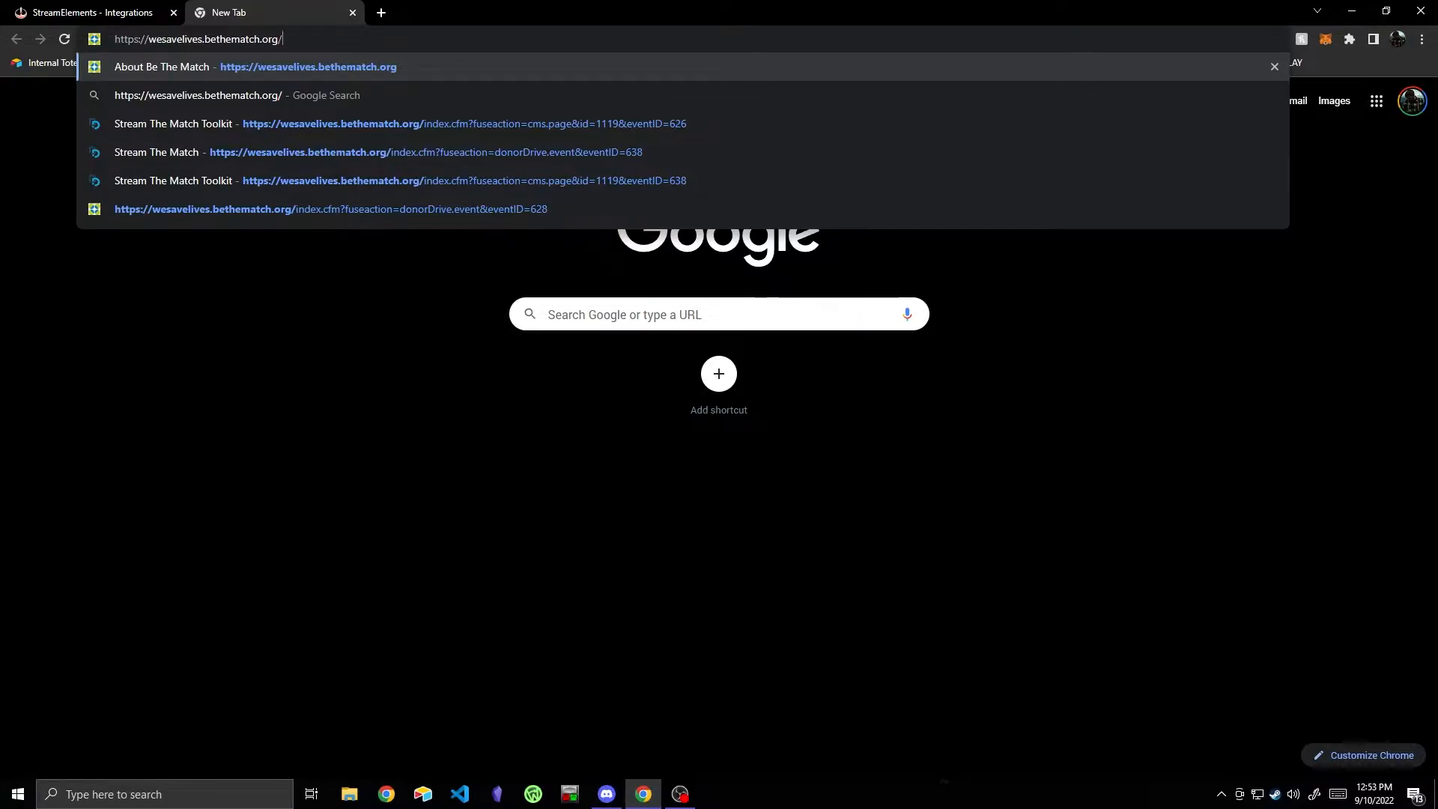
key("Return")
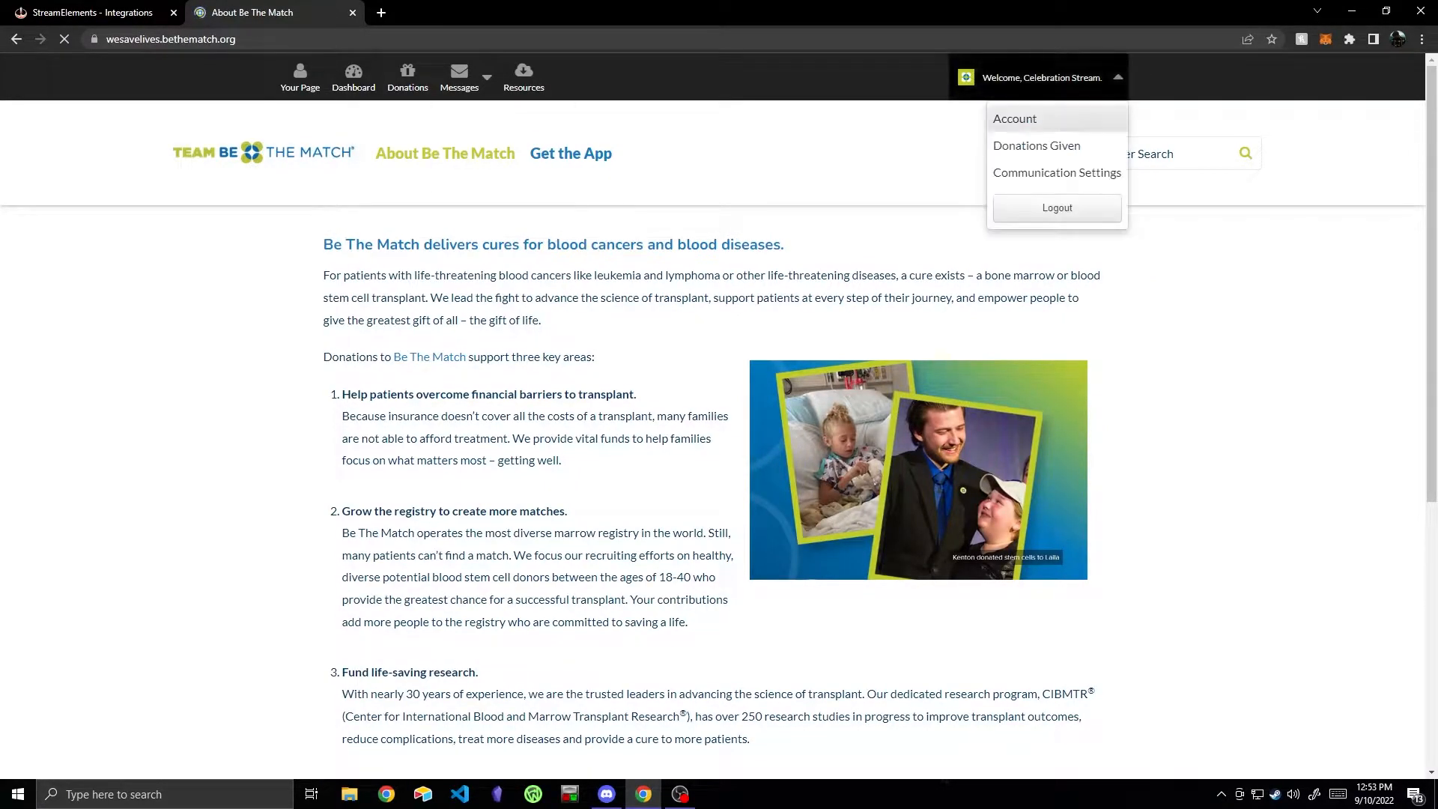
mouse_move(459, 78)
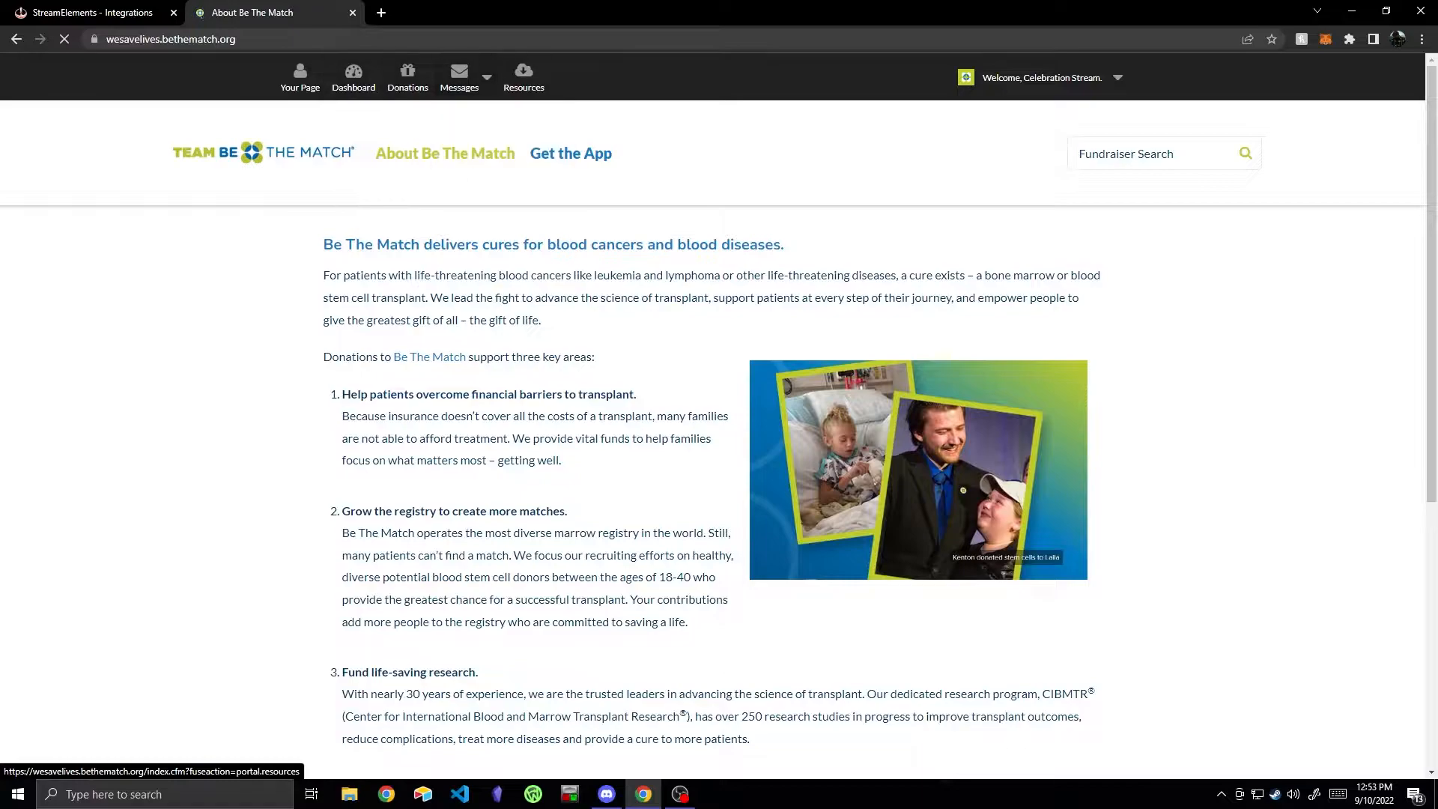
mouse_move(1042, 77)
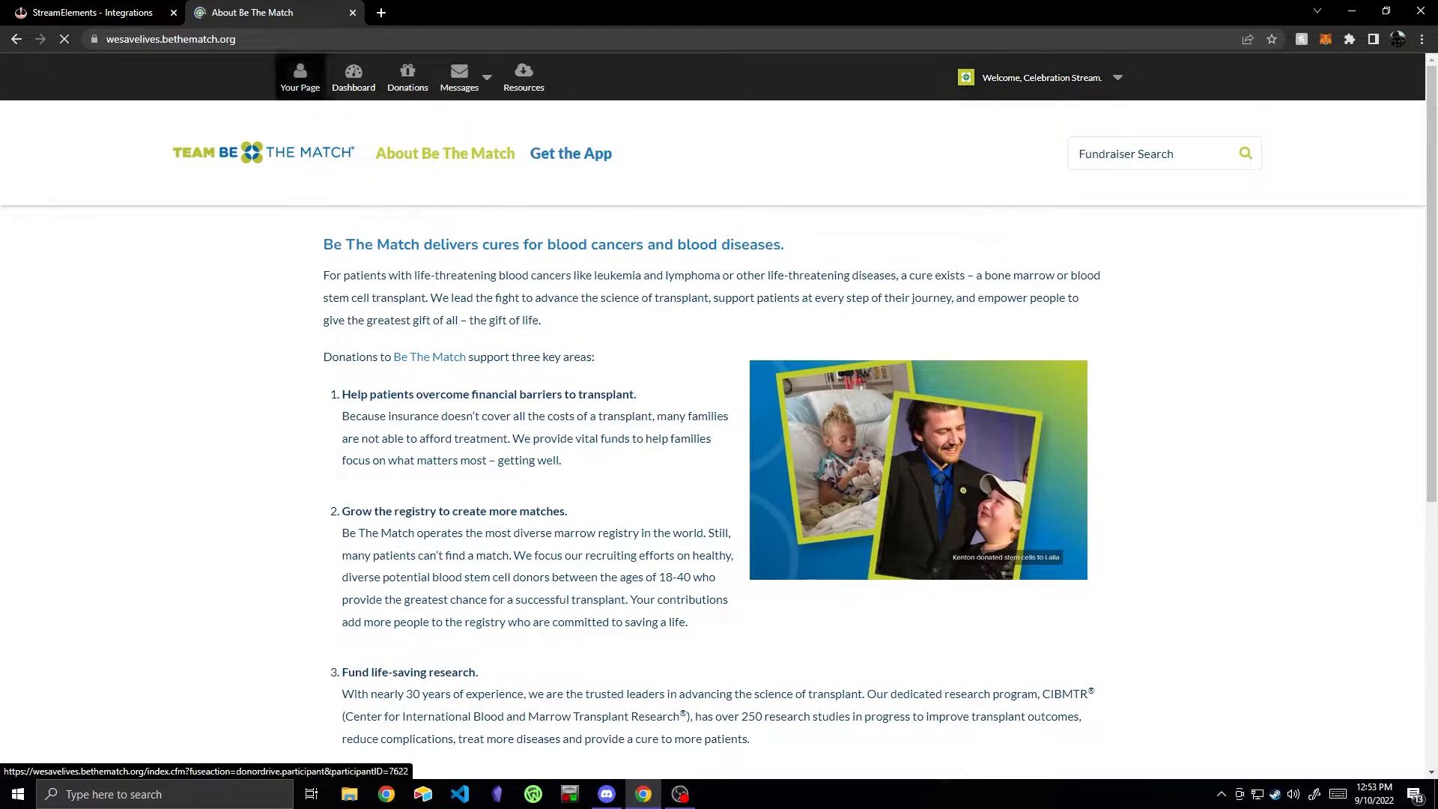
left_click(299, 77)
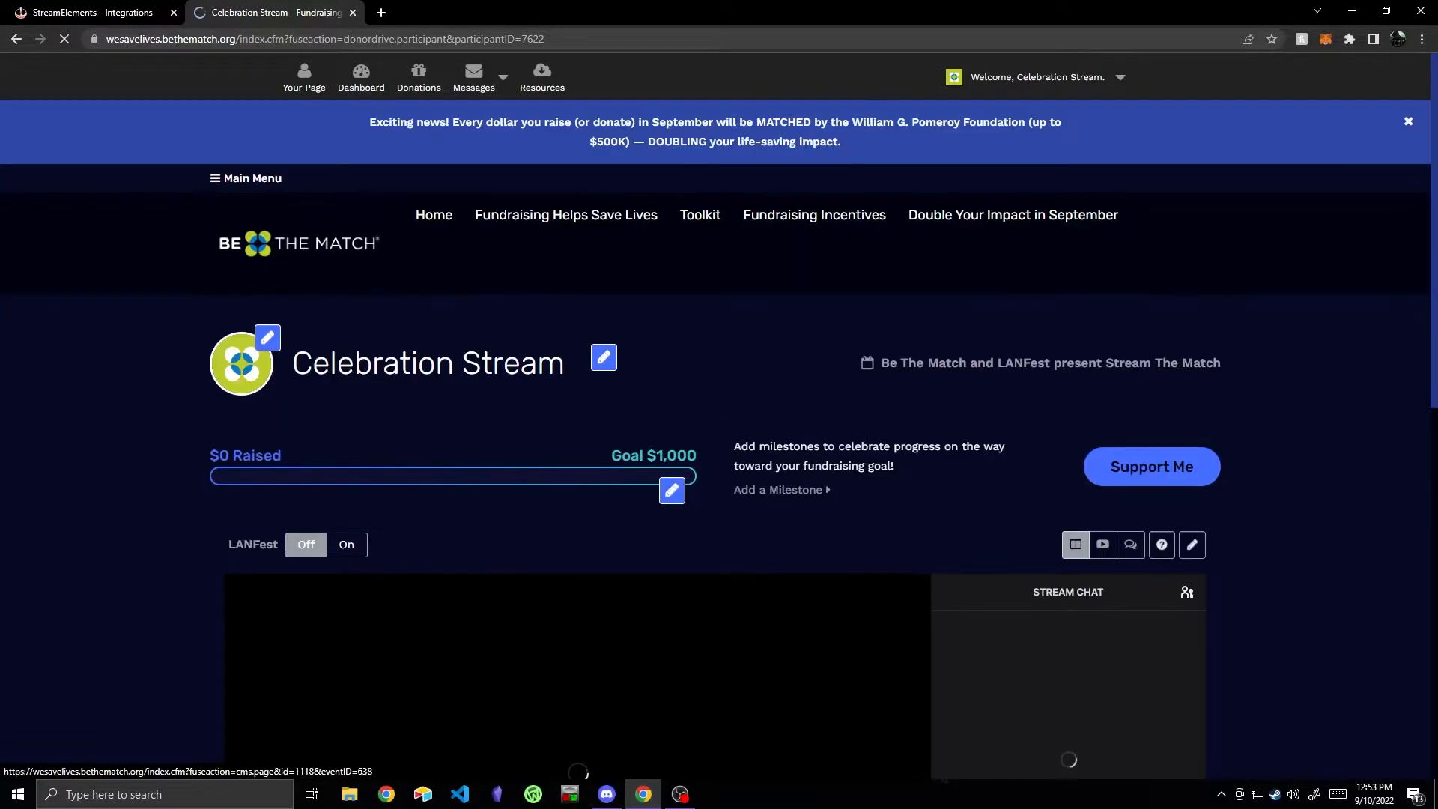
Step: Copy the participant ID from the fundraising page's URL into the DonorDrive participant ID field and save the connection
key("ctrl+l")
key("End")
key("ctrl+shift+Left")
key("ctrl+c")
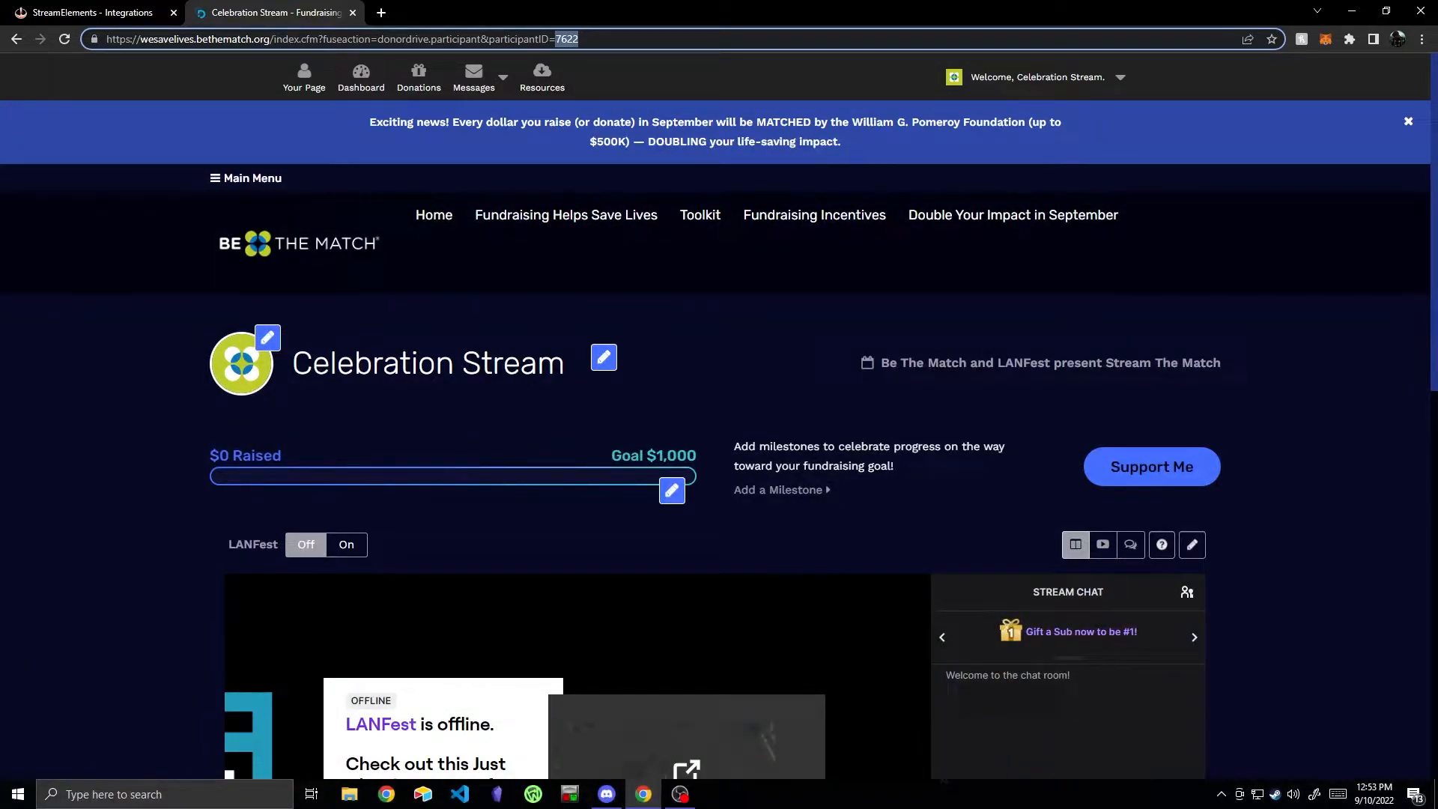
key("ctrl+shift+Tab")
key("ctrl+v")
left_click(767, 475)
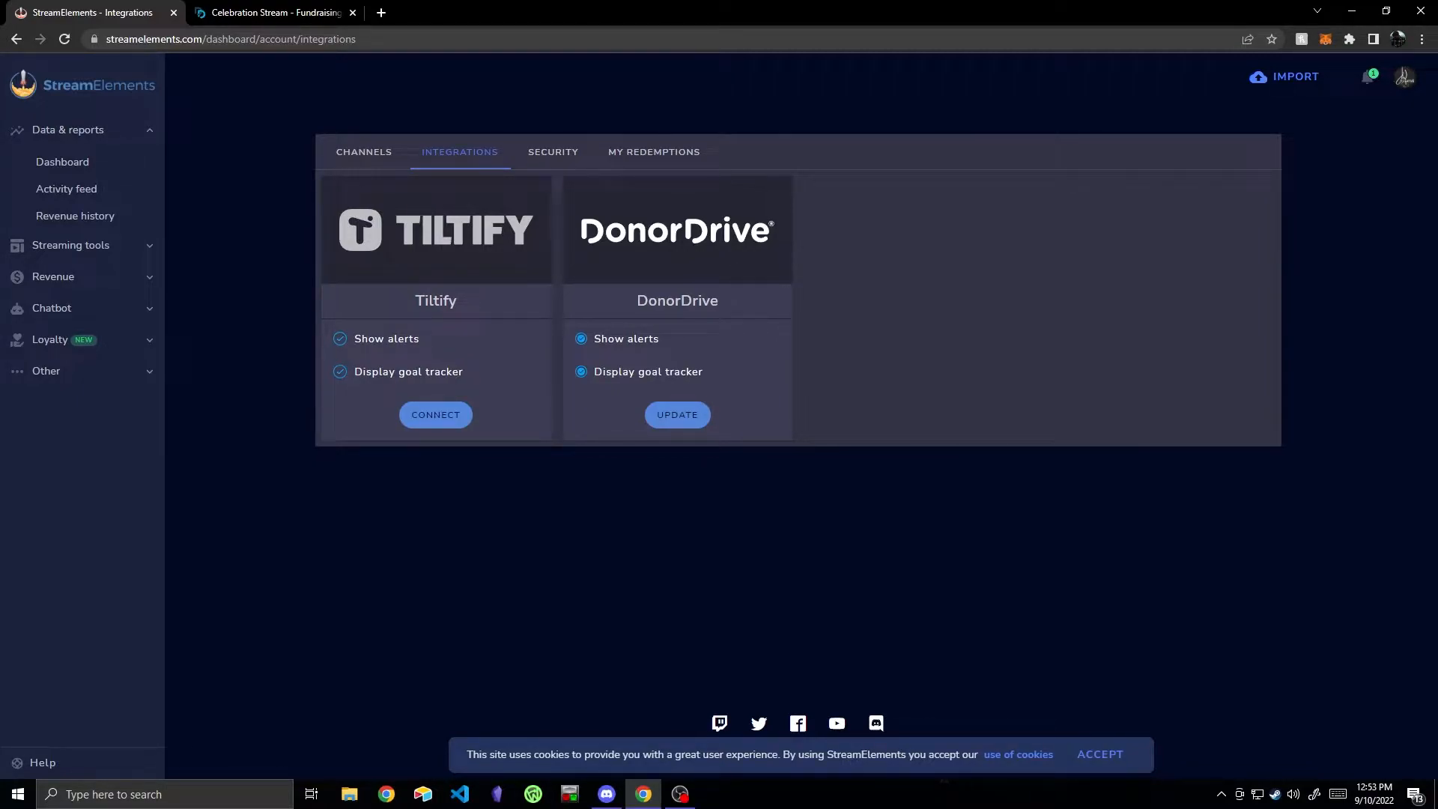
Step: Create a new overlay at 1080p resolution from the My Overlays page
left_click(70, 245)
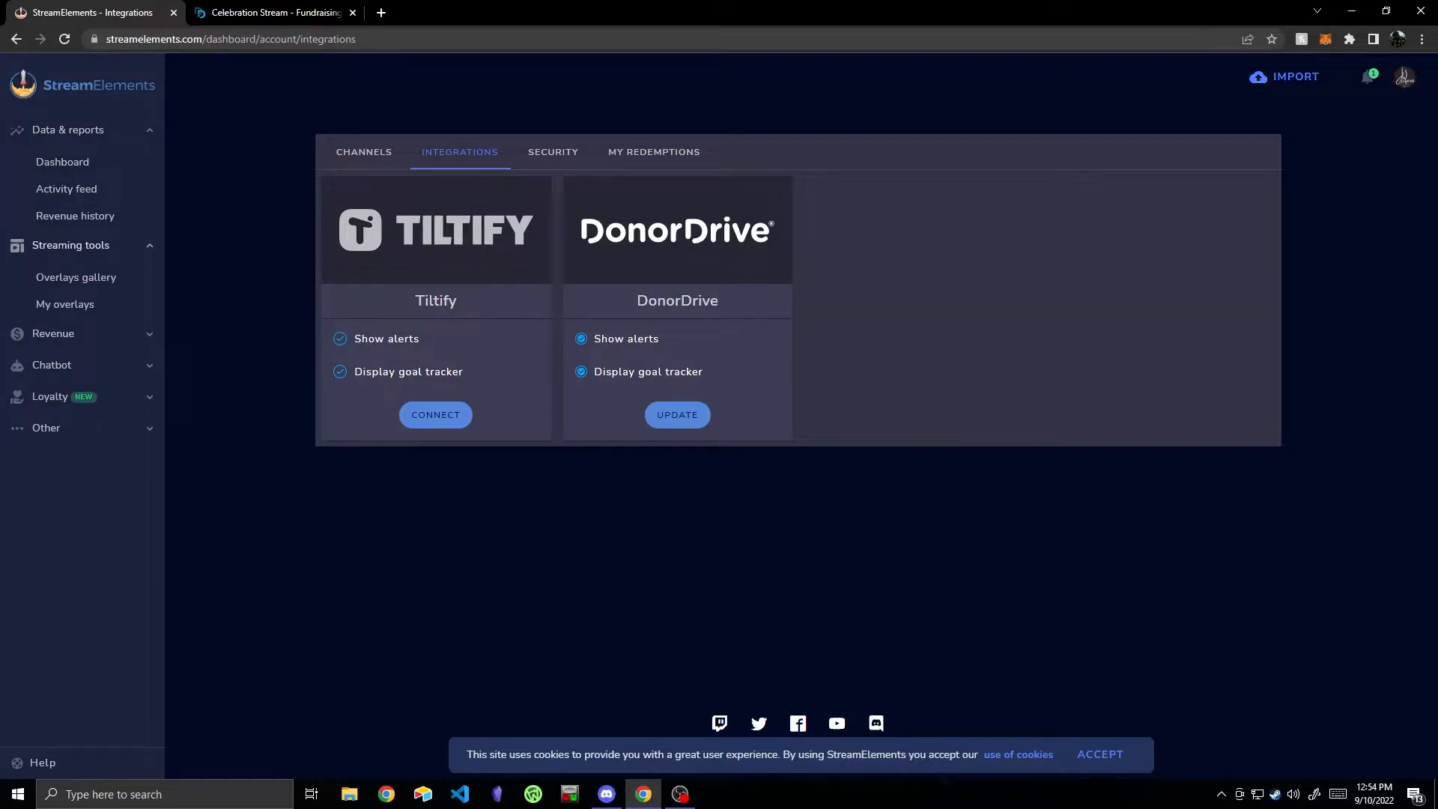
left_click(66, 304)
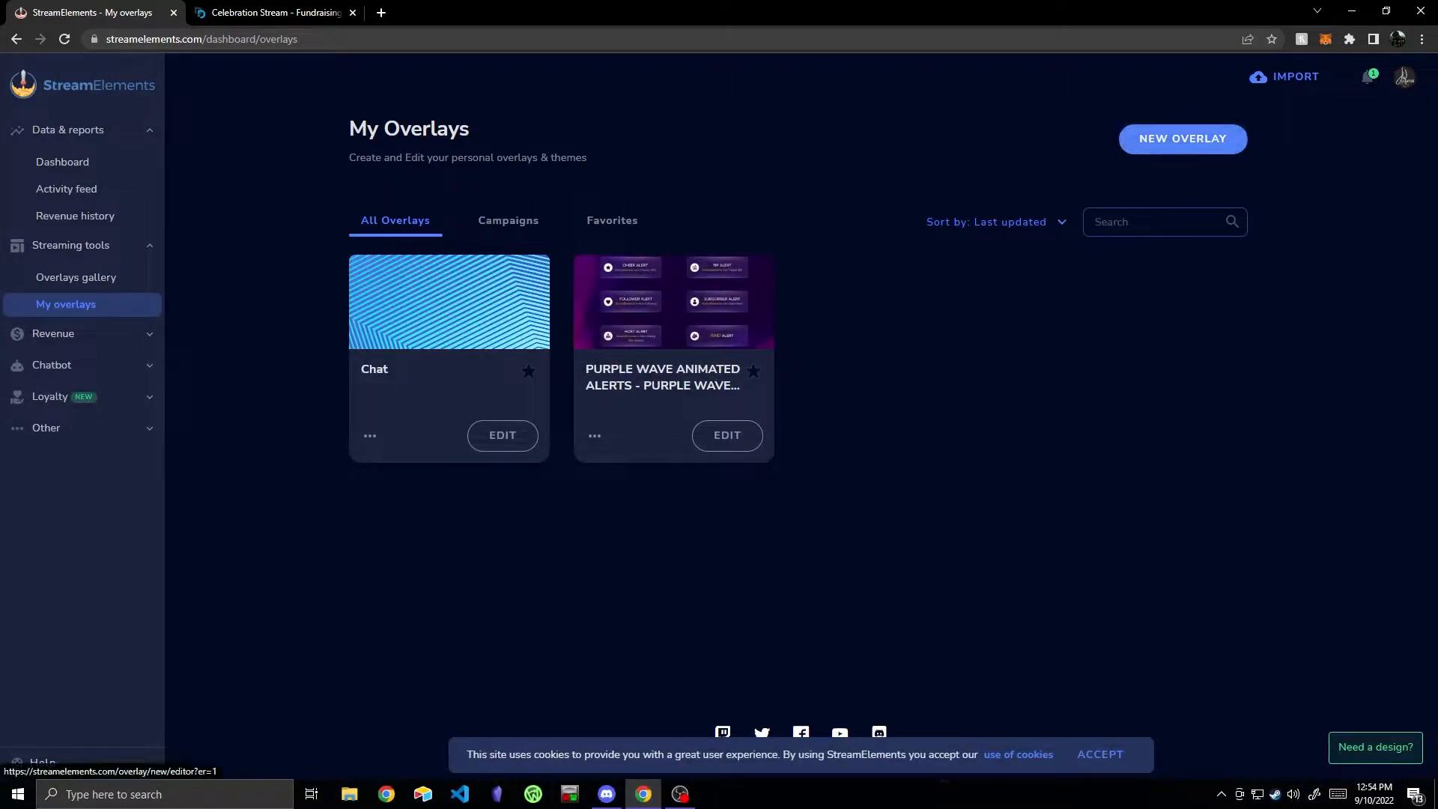
left_click(508, 220)
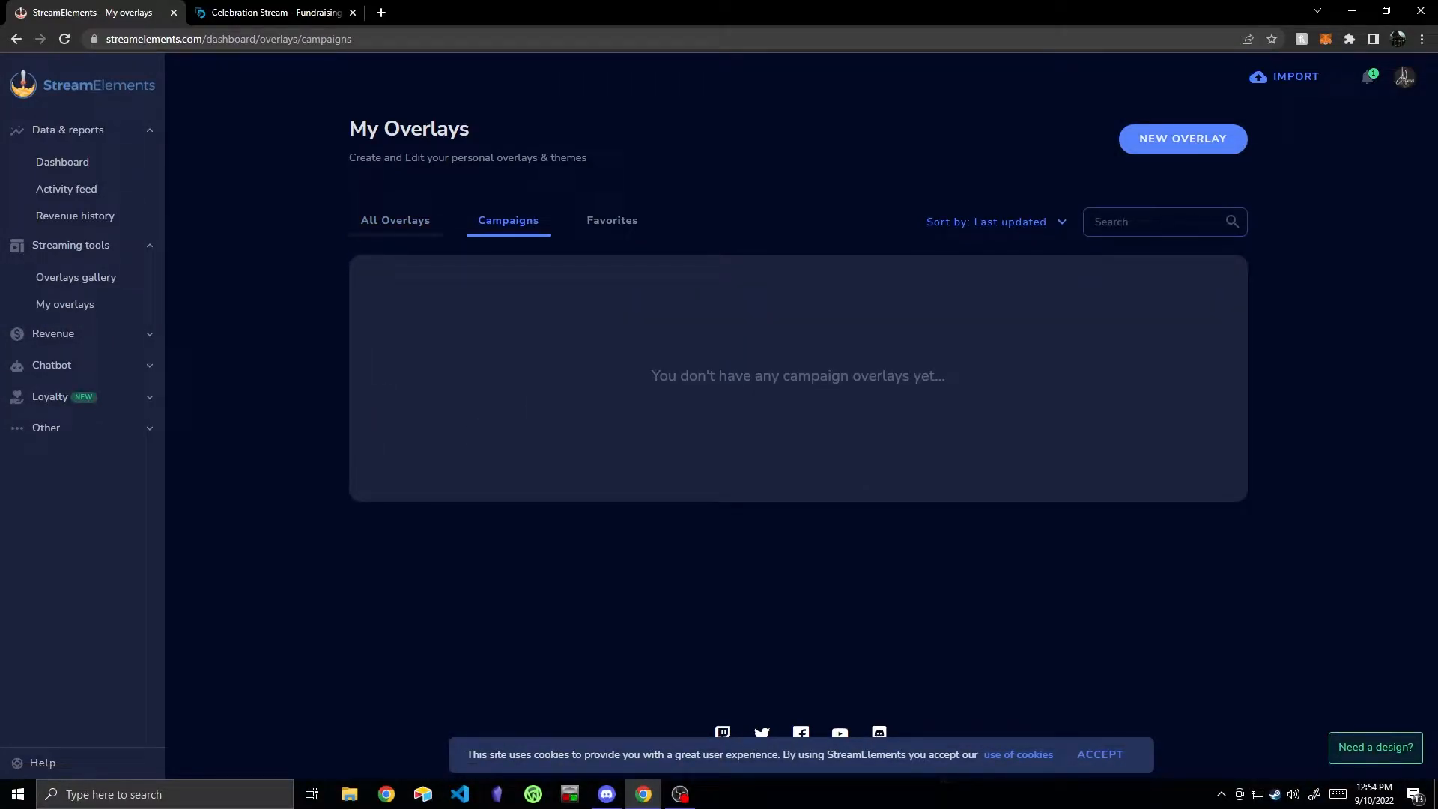
key("alt+Left")
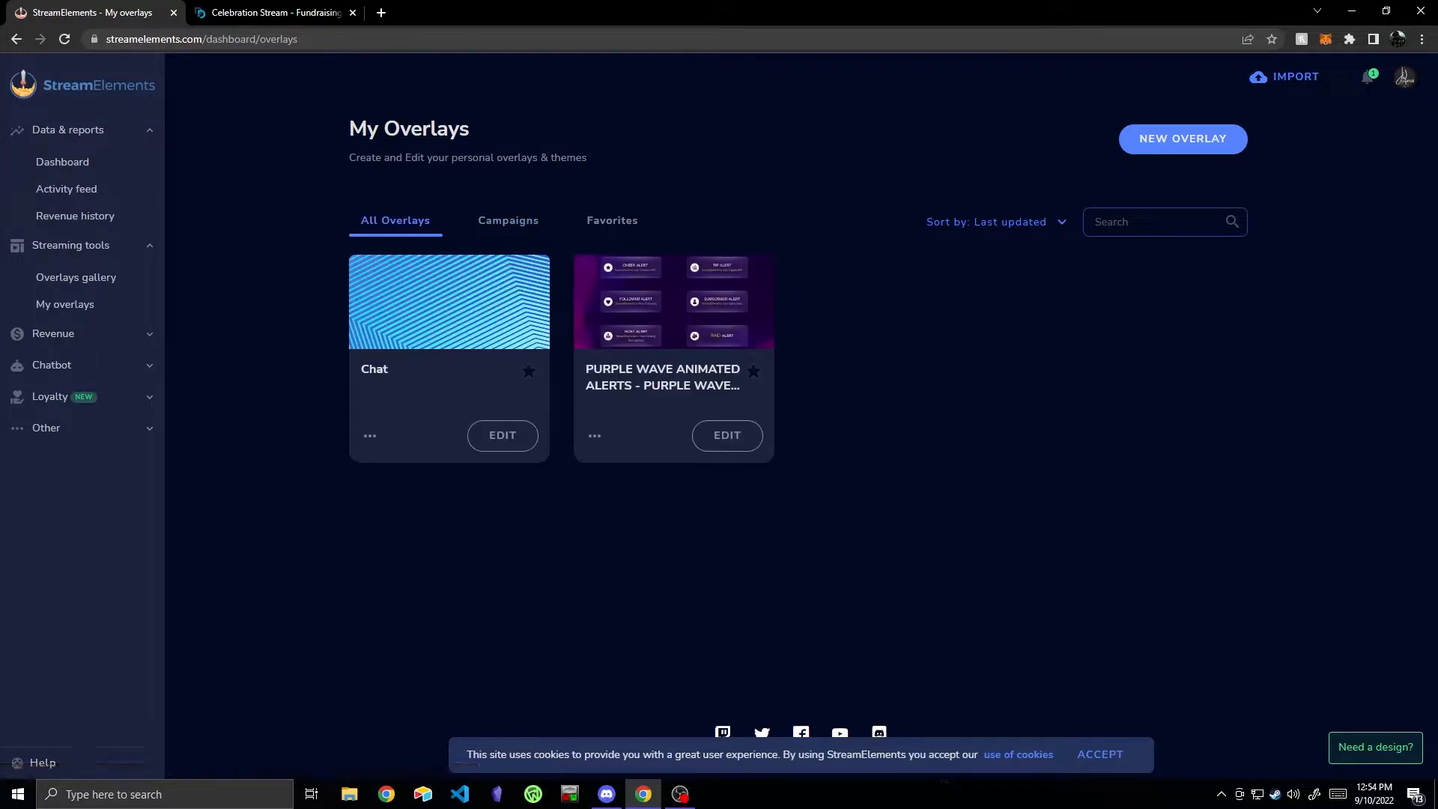
left_click(1184, 139)
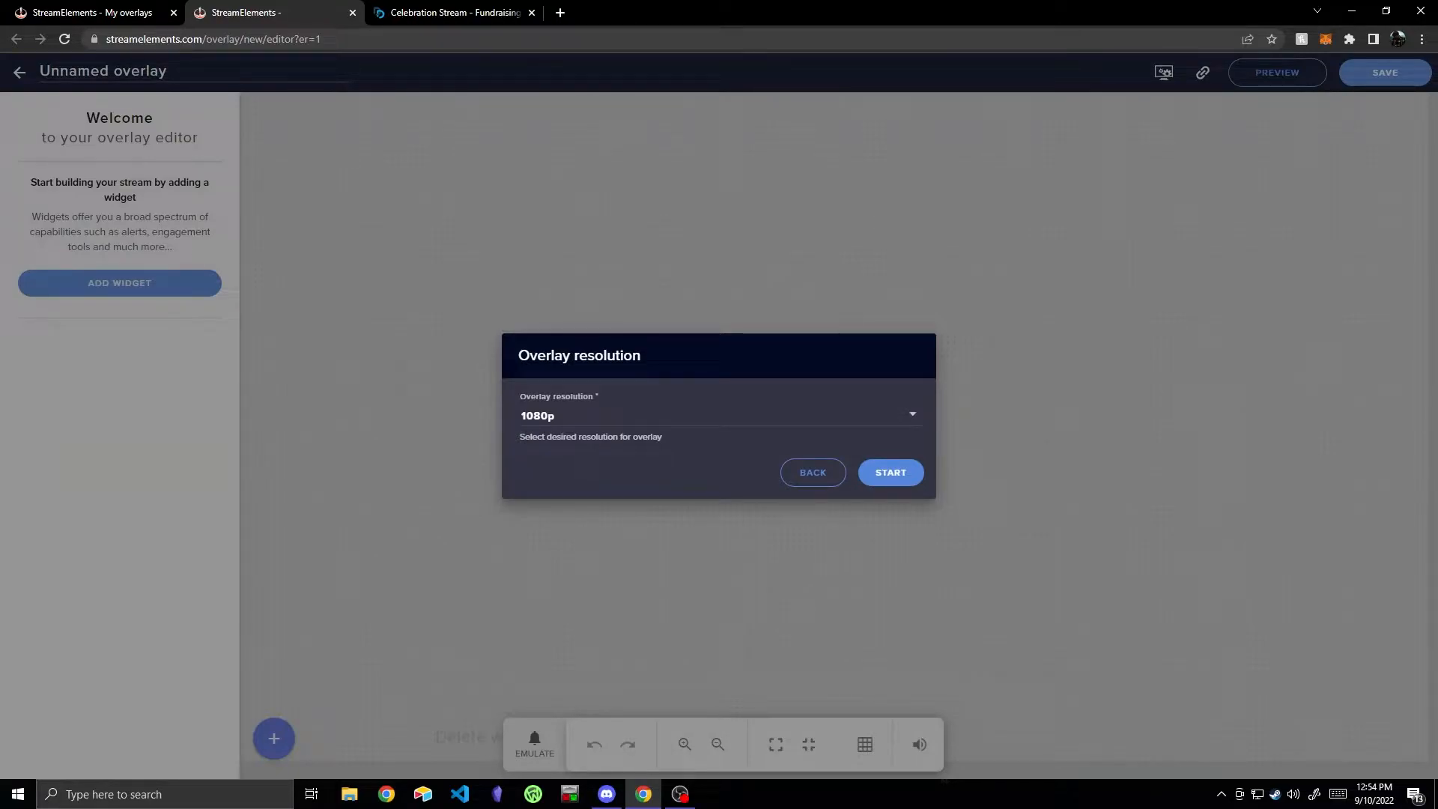
left_click(891, 472)
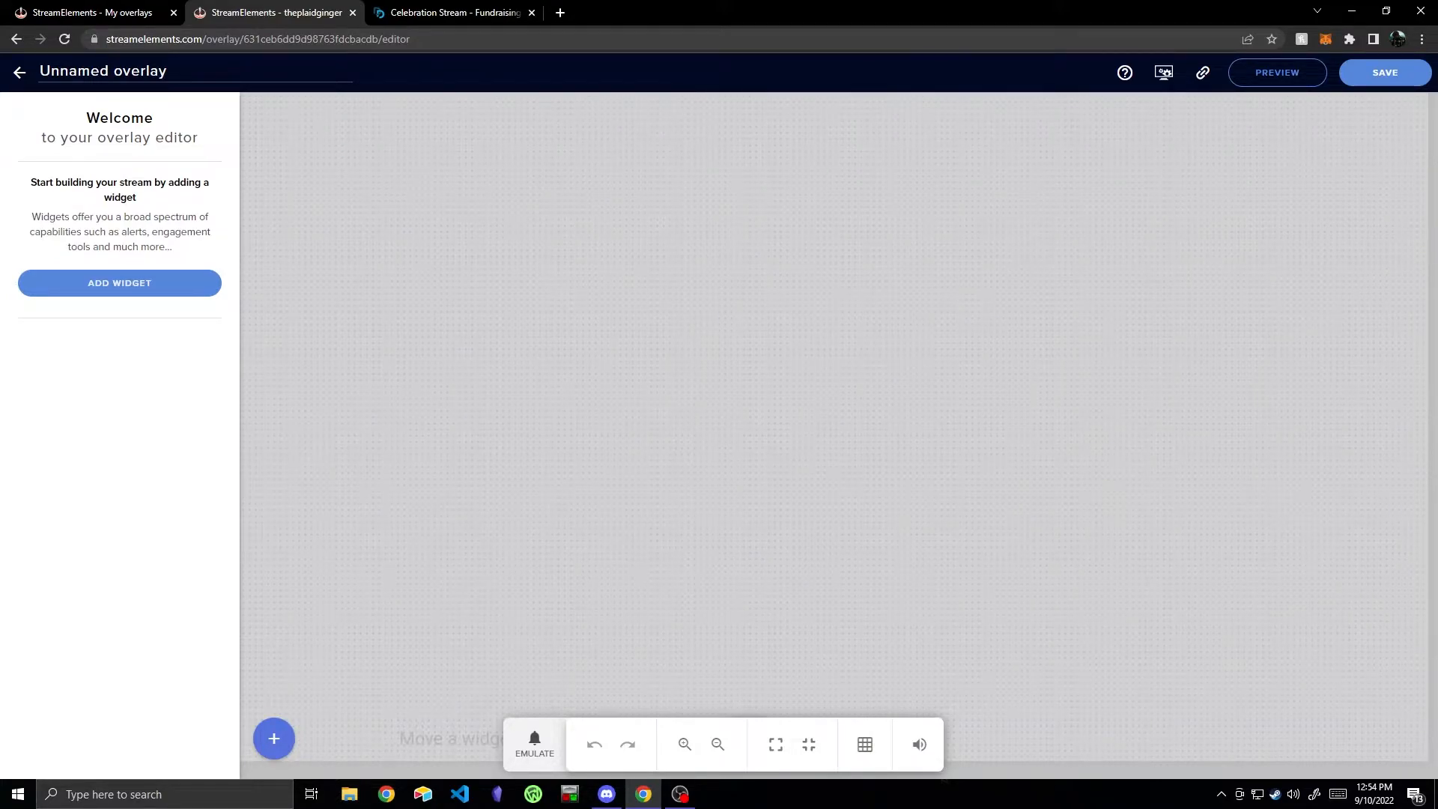
Step: Rename the unnamed overlay as Donor Drive Alerts
left_click(103, 71)
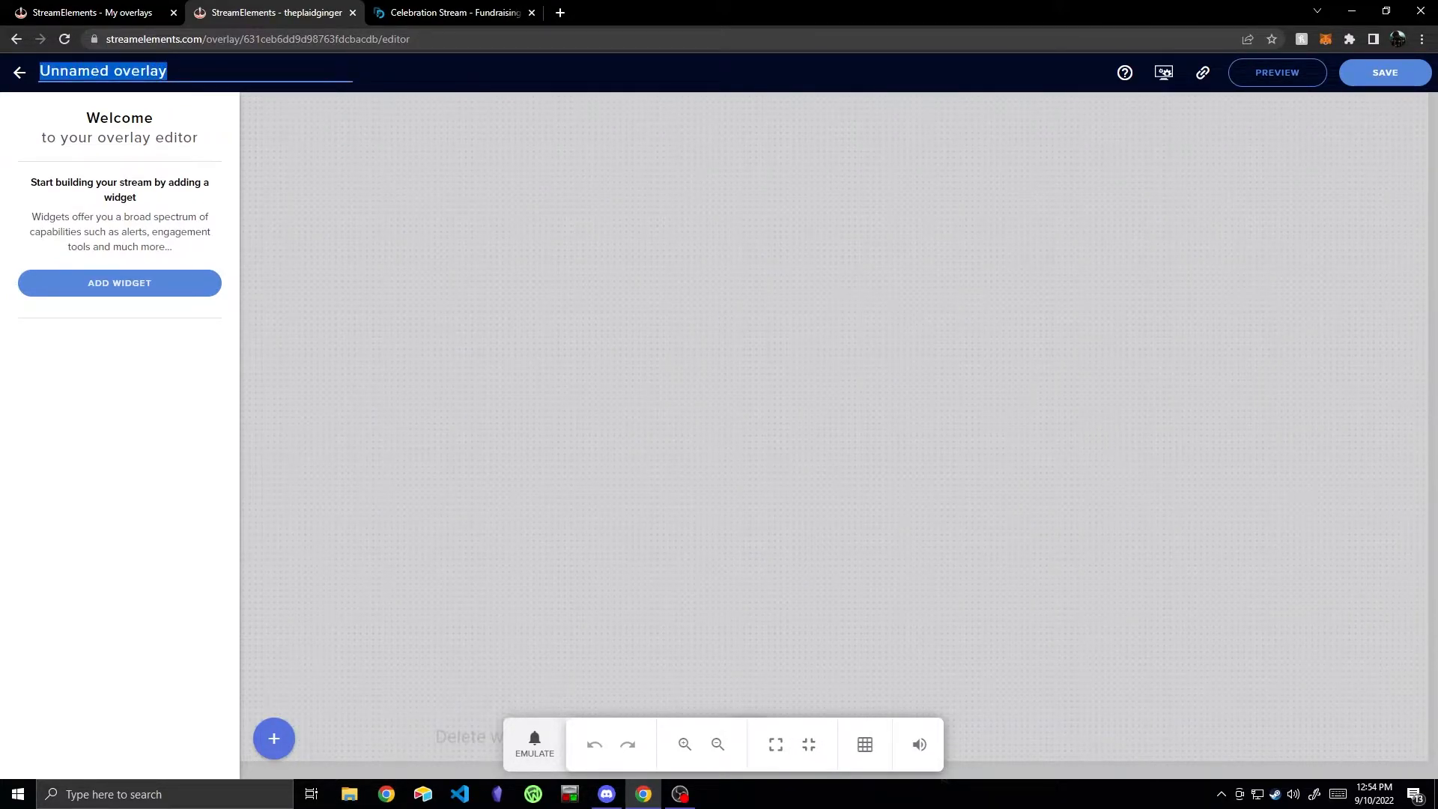
type("Do")
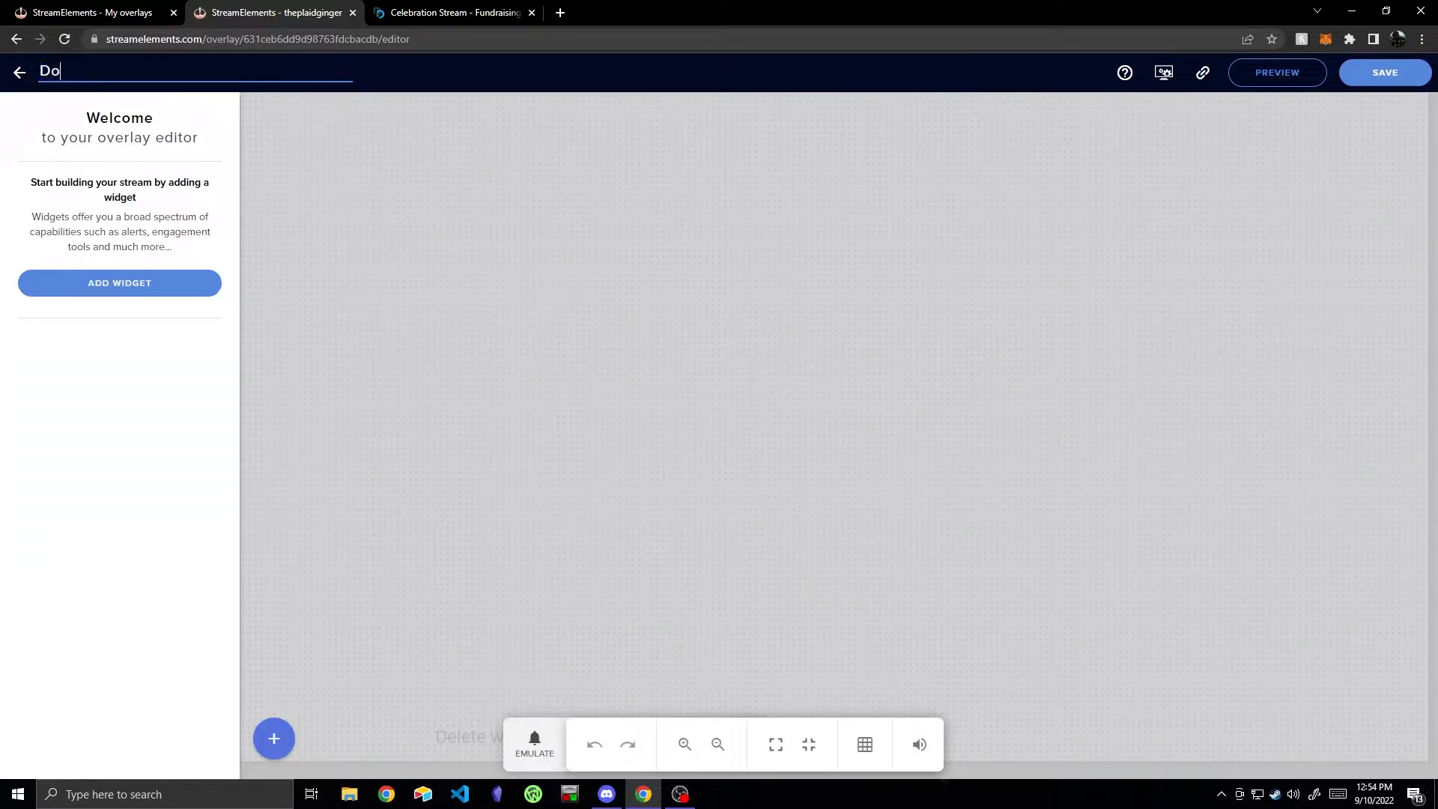
type("nor Drive Alertsd")
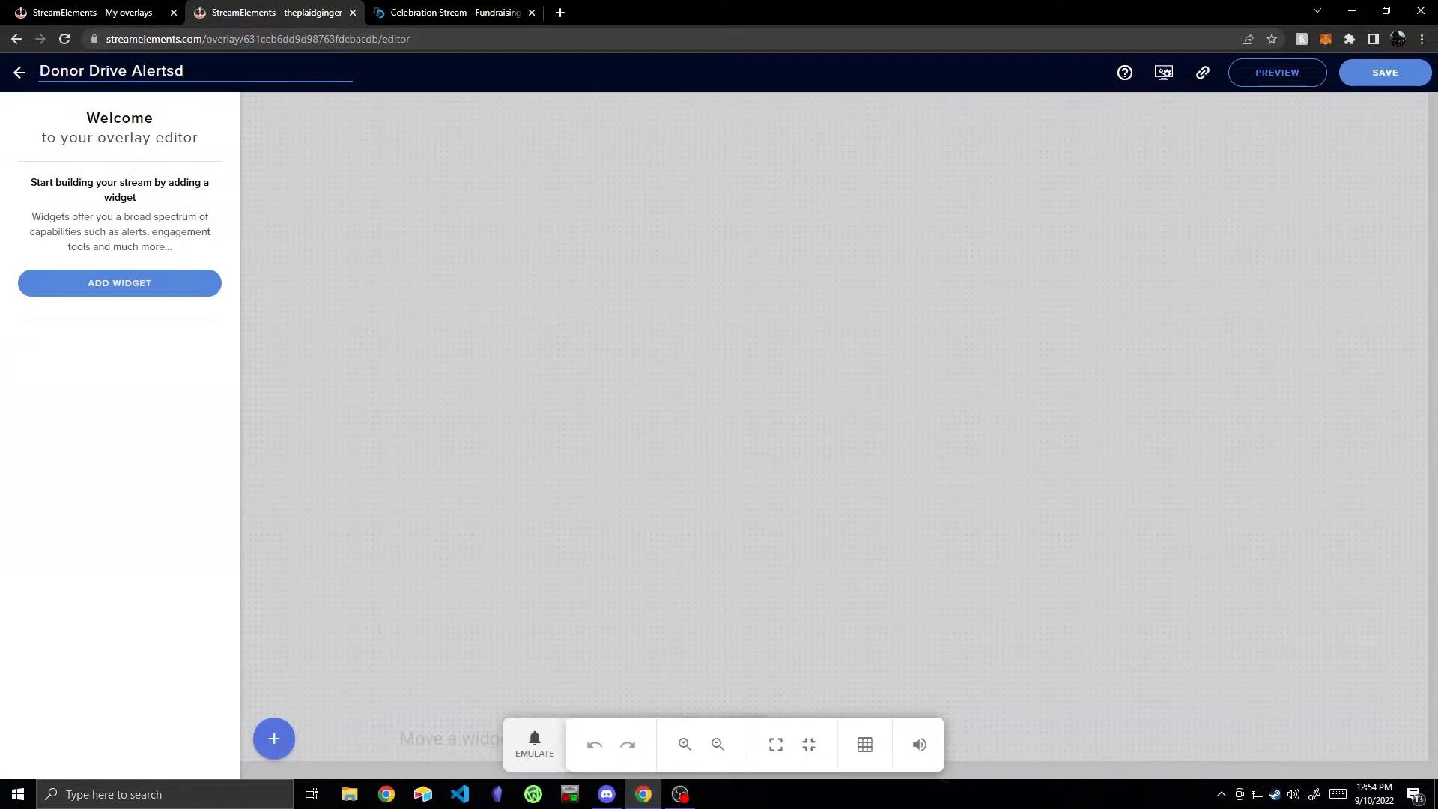
key("BackSpace")
key("Return")
Step: Add the DonorDrive Donation Alertbox charity widget to the overlay
left_click(120, 283)
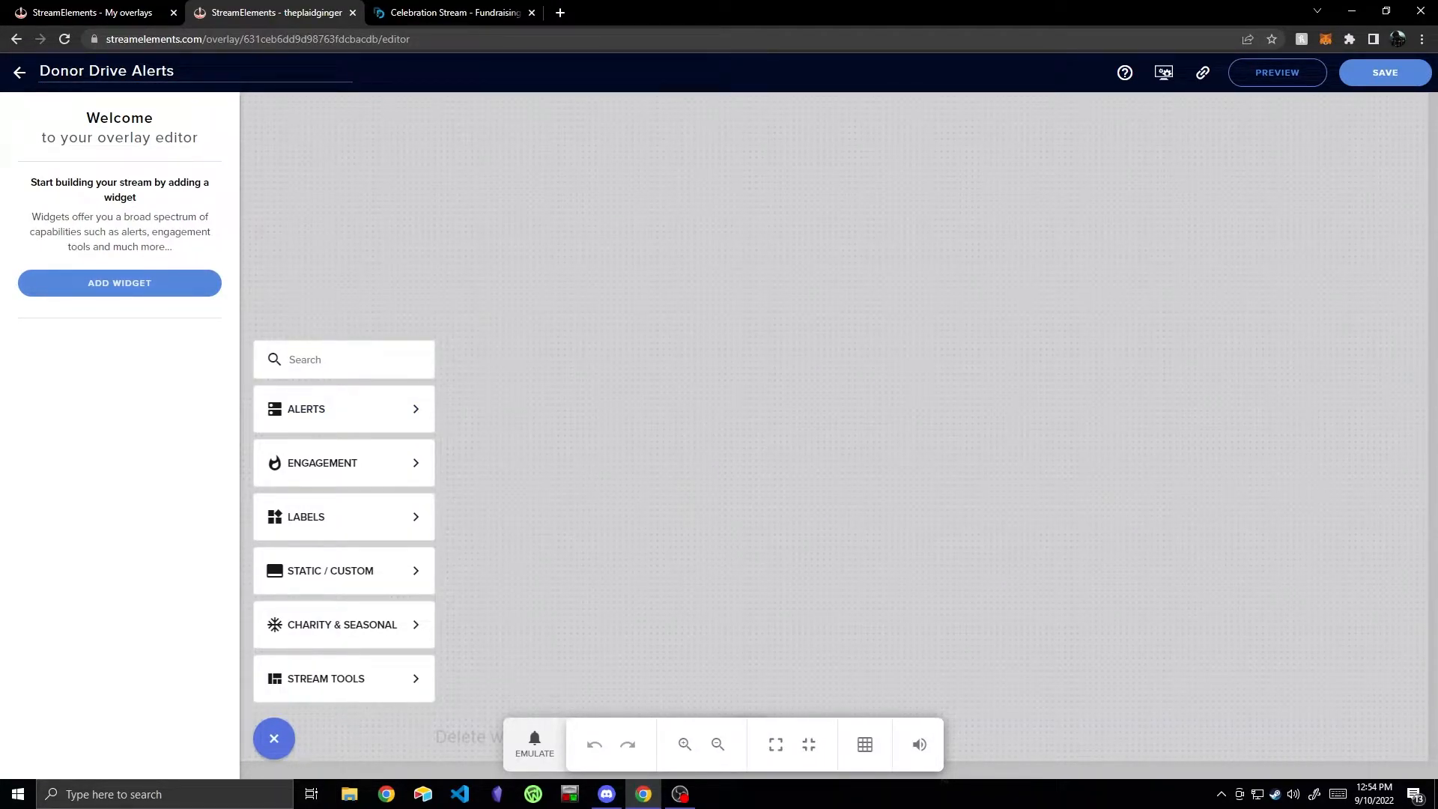
mouse_move(343, 570)
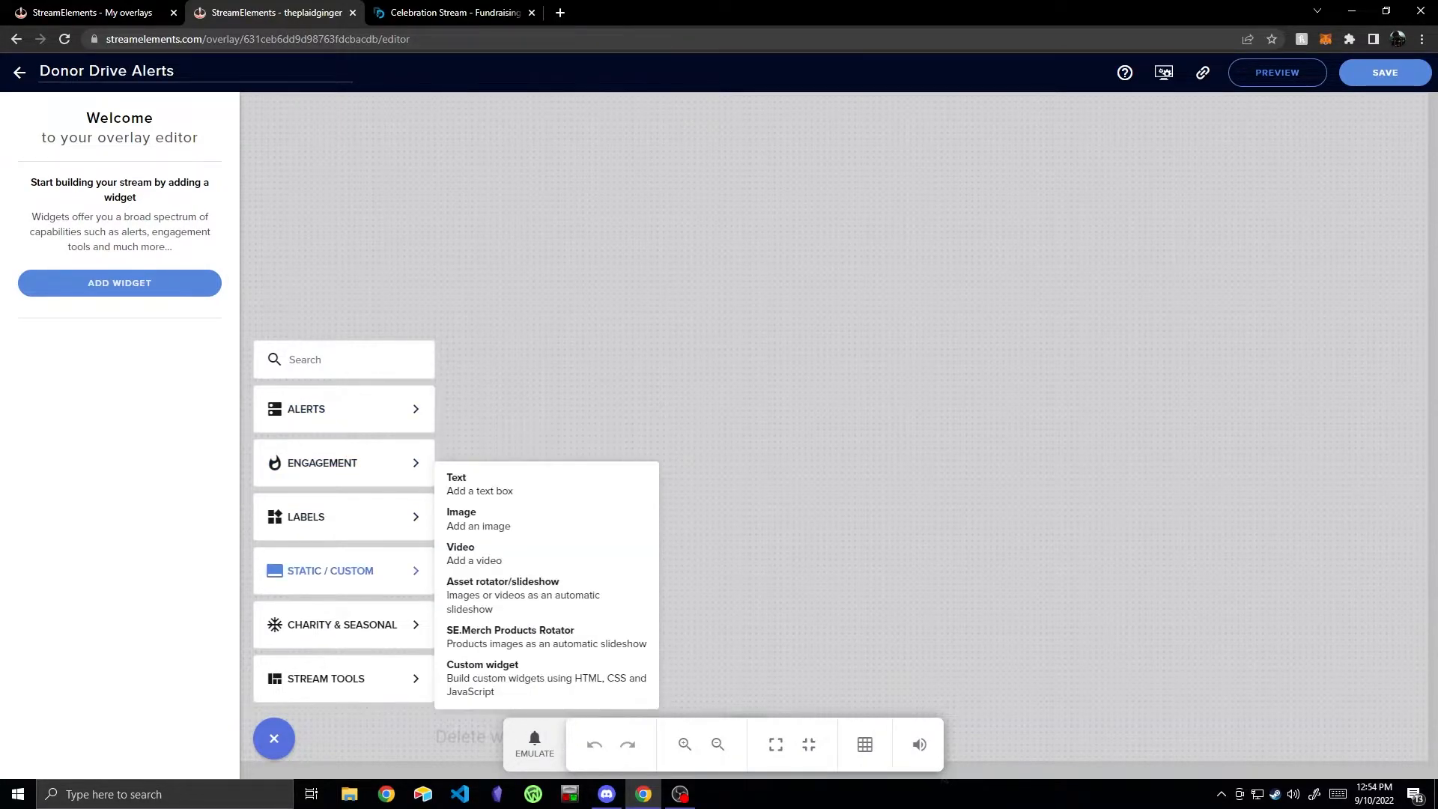
mouse_move(344, 625)
mouse_move(463, 638)
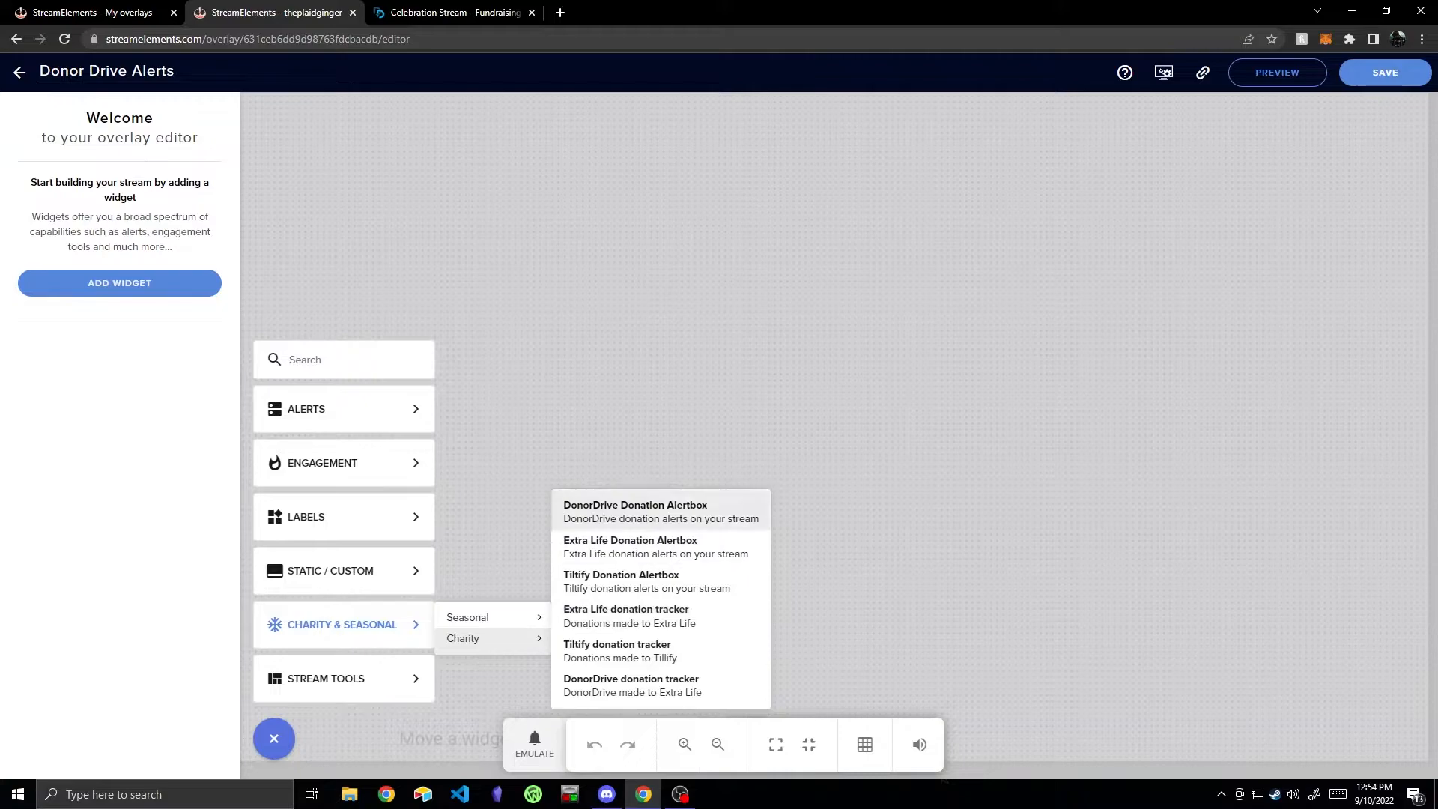
left_click(644, 511)
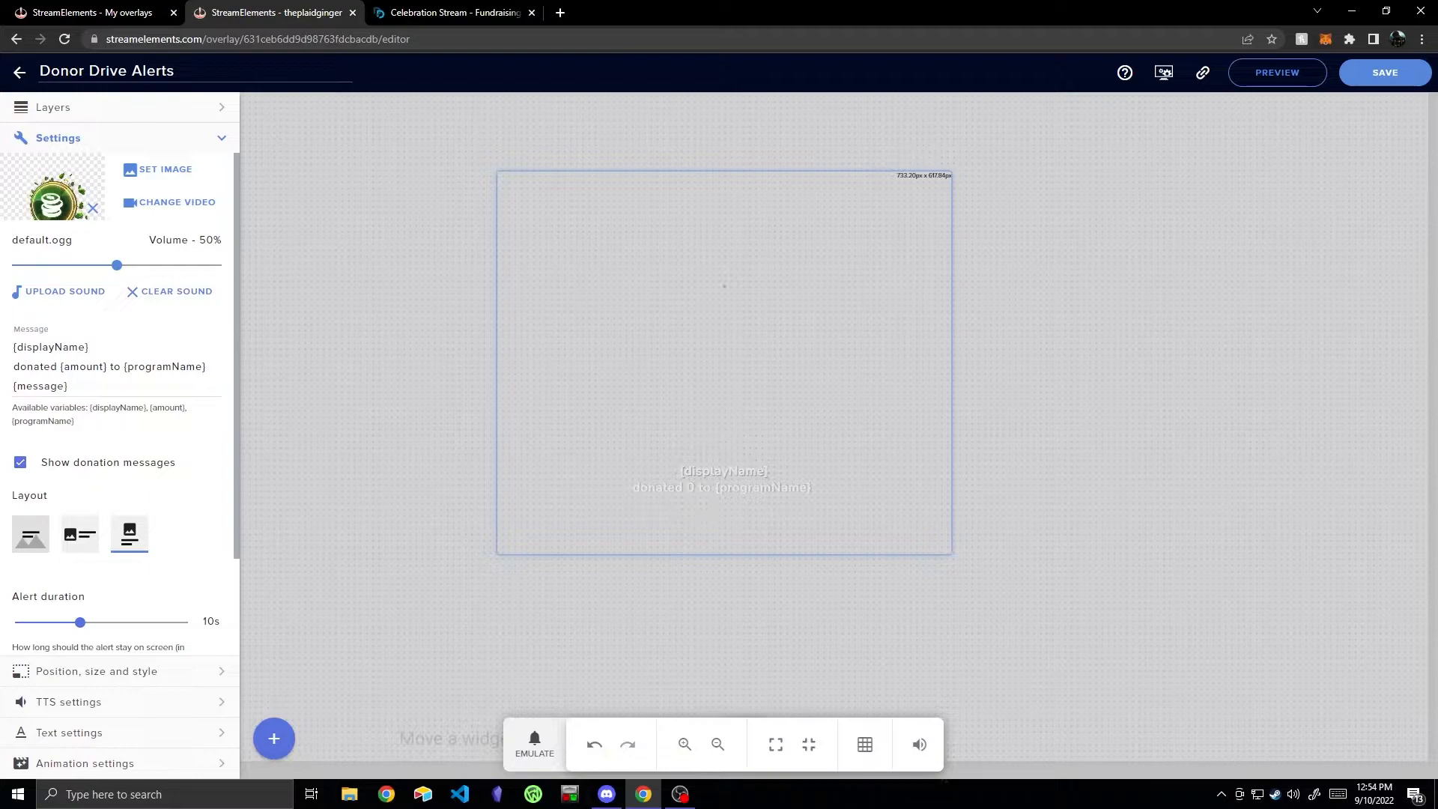
Step: Emulate a DonorDrive event to preview the donation alertbox in the overlay editor
scroll(119, 375, "down", 2)
scroll(128, 446, "up", 2)
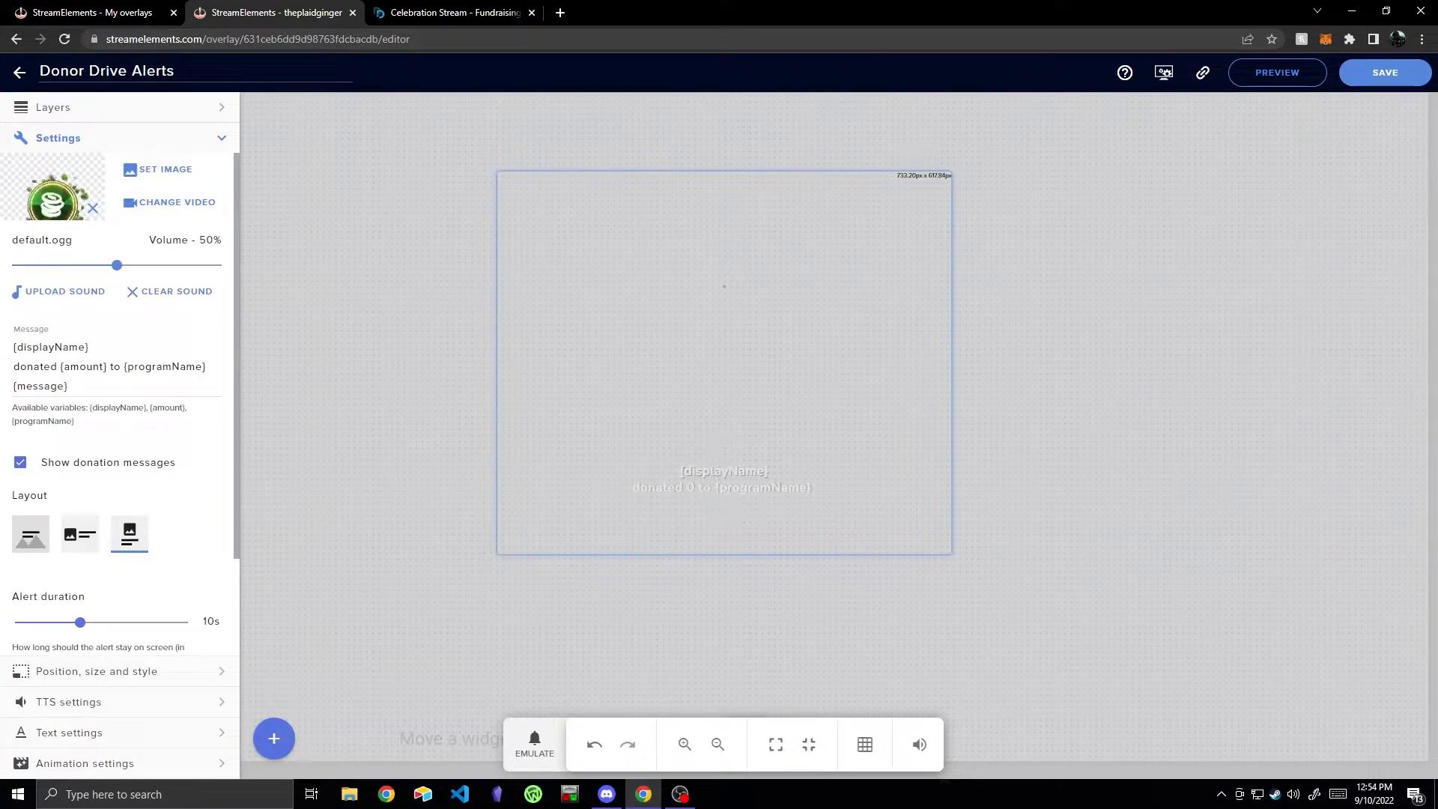
scroll(128, 446, "down", 2)
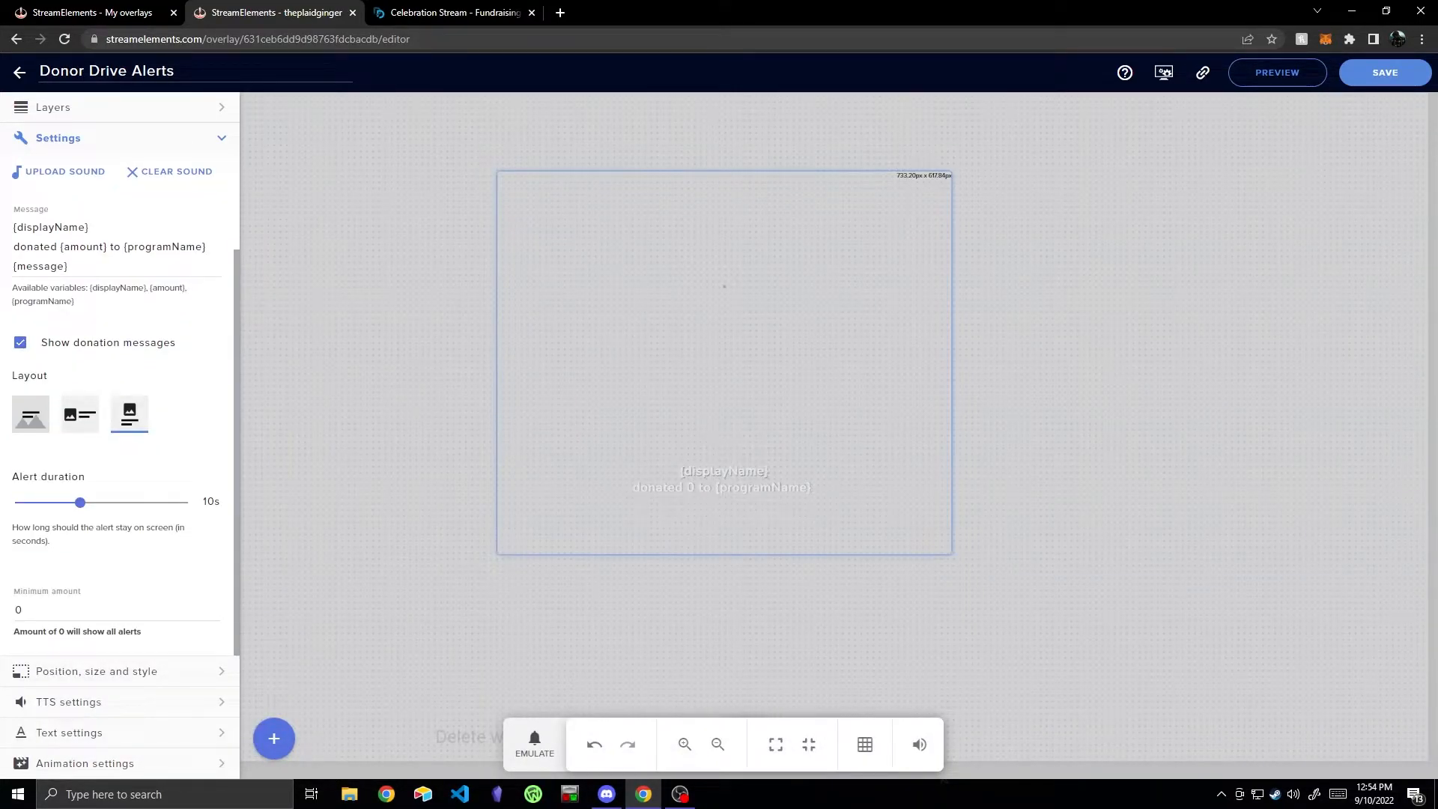
left_click(535, 745)
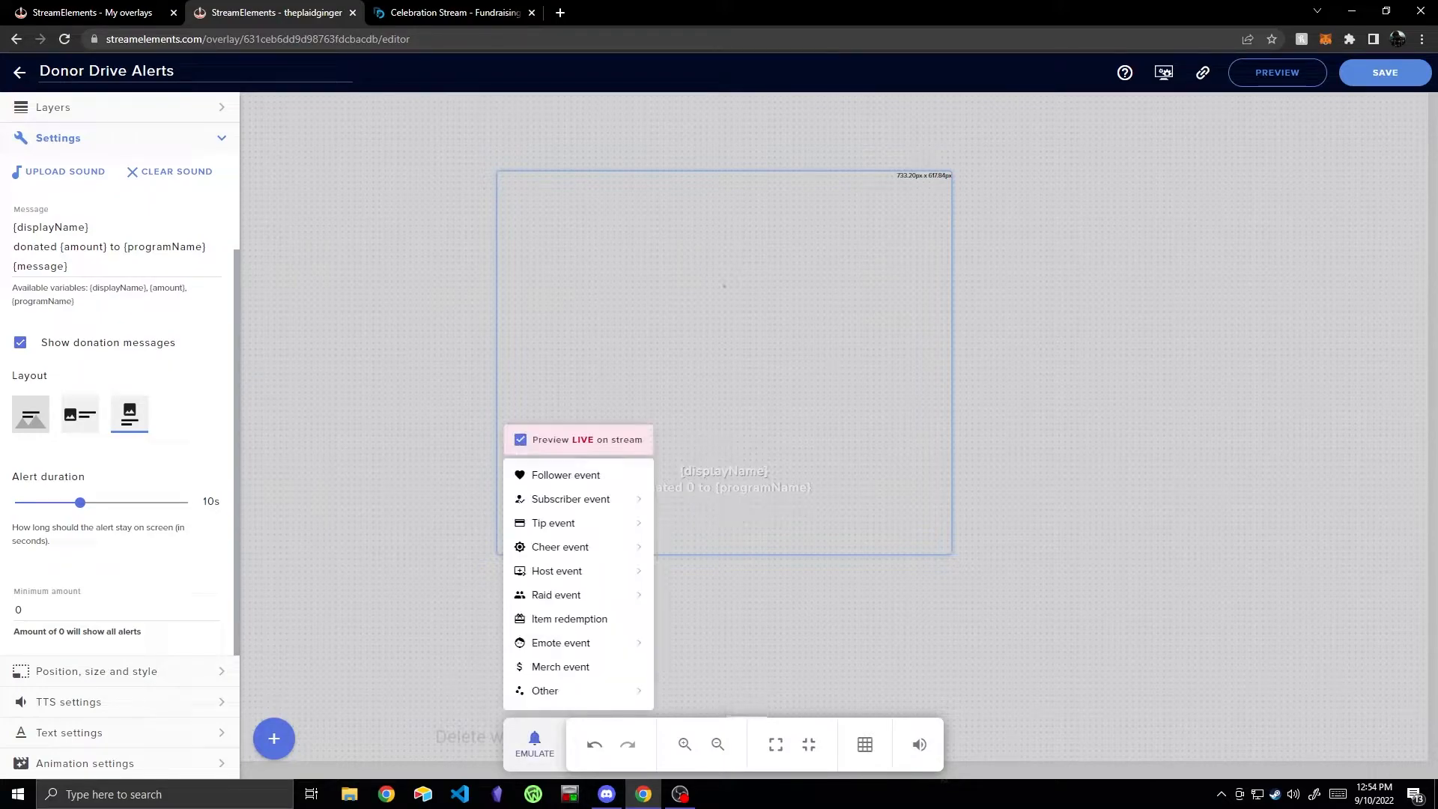
mouse_move(570, 691)
left_click(691, 523)
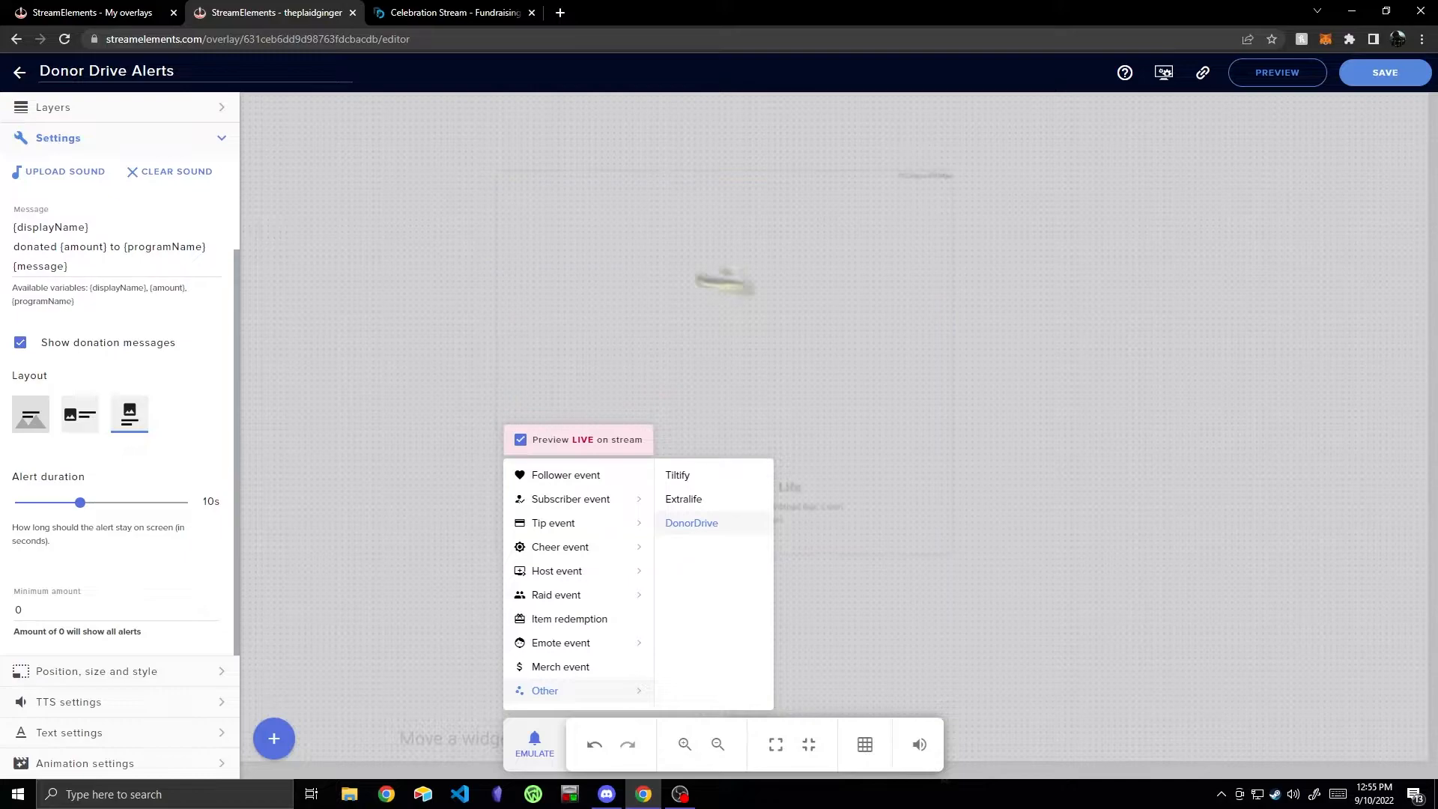
mouse_move(571, 499)
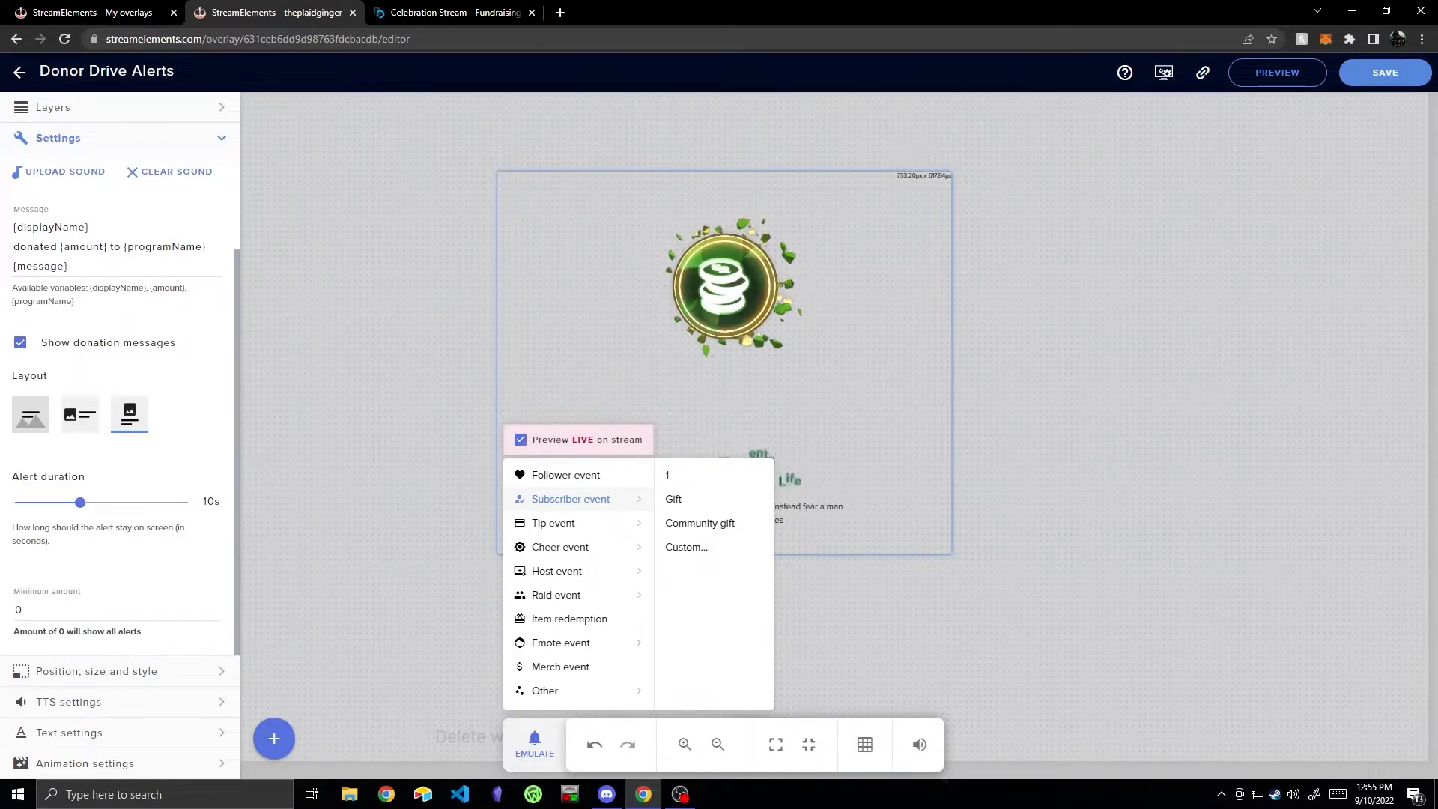
key("Escape")
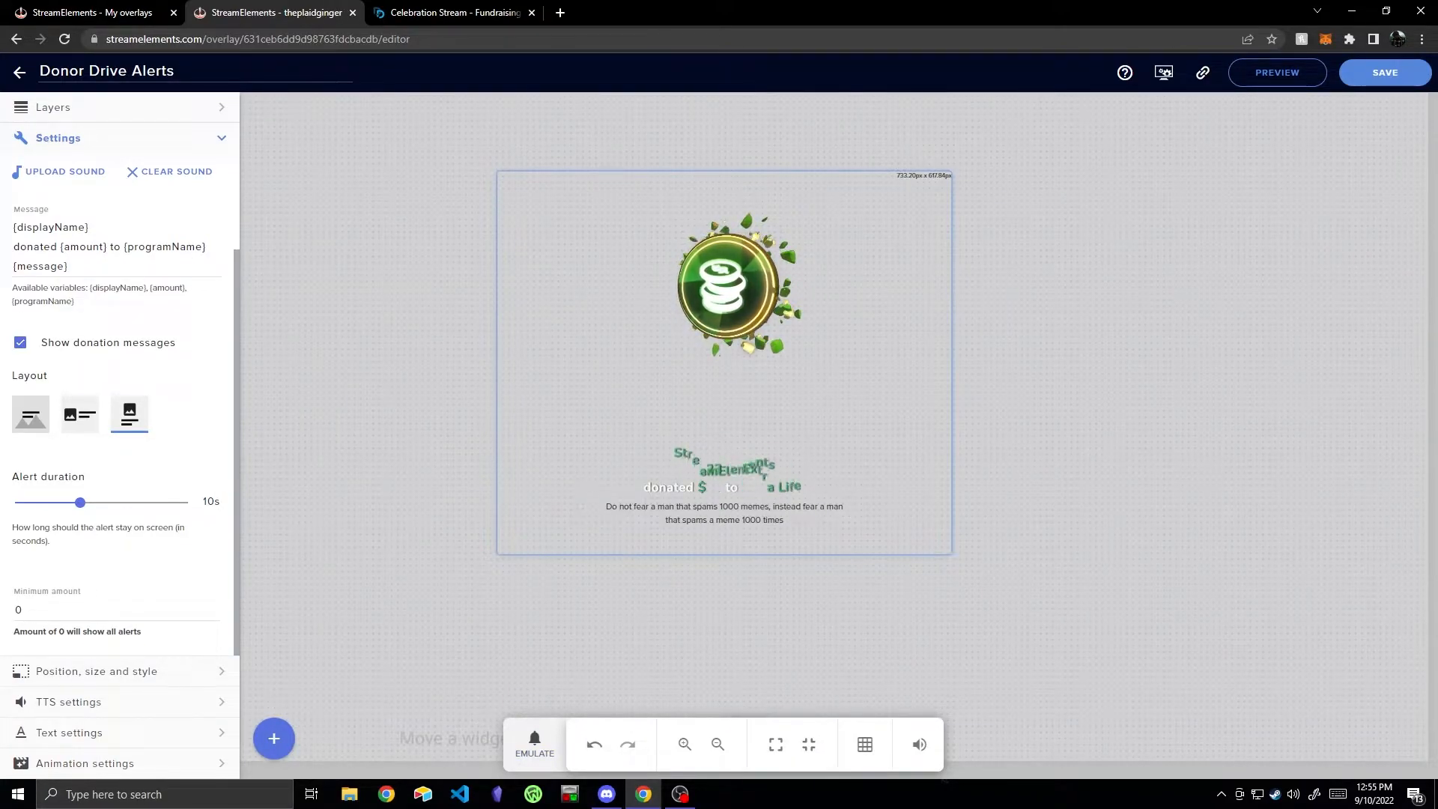
Step: Set the DonorDrive alertbox's alert duration to 5 seconds and save the overlay
scroll(120, 405, "up", 2)
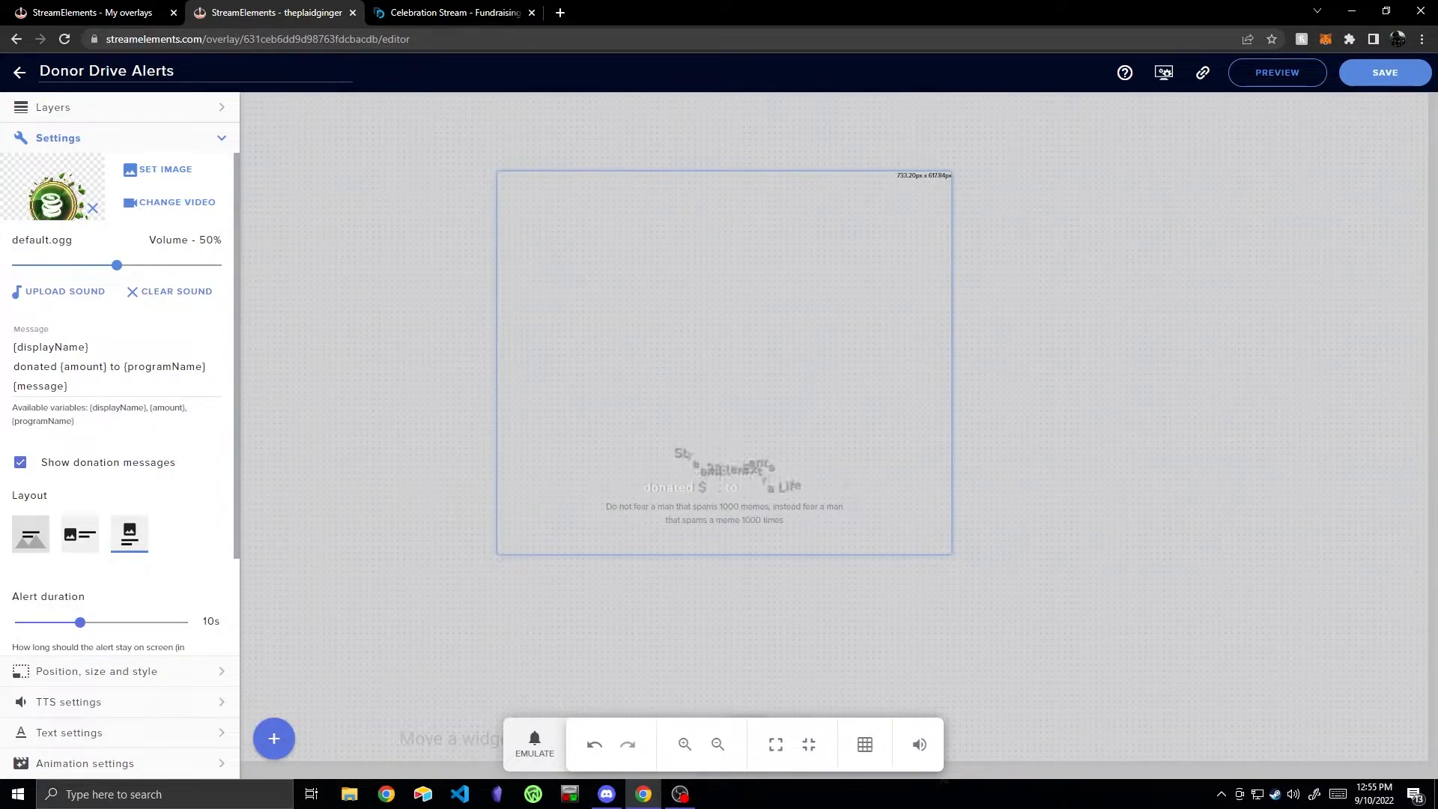
scroll(123, 419, "down", 2)
left_click_drag(81, 503, 36, 502)
left_click(374, 442)
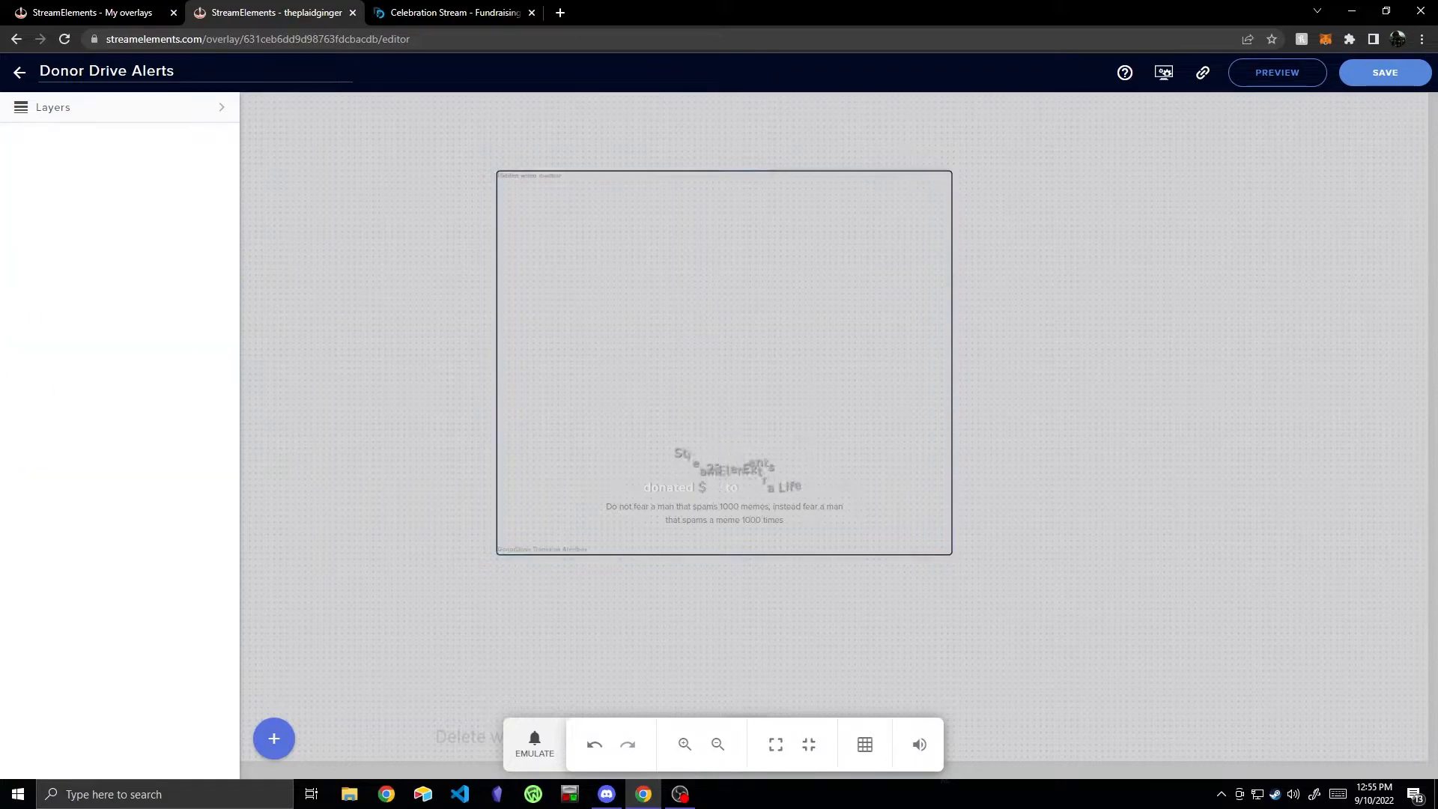
left_click(1385, 72)
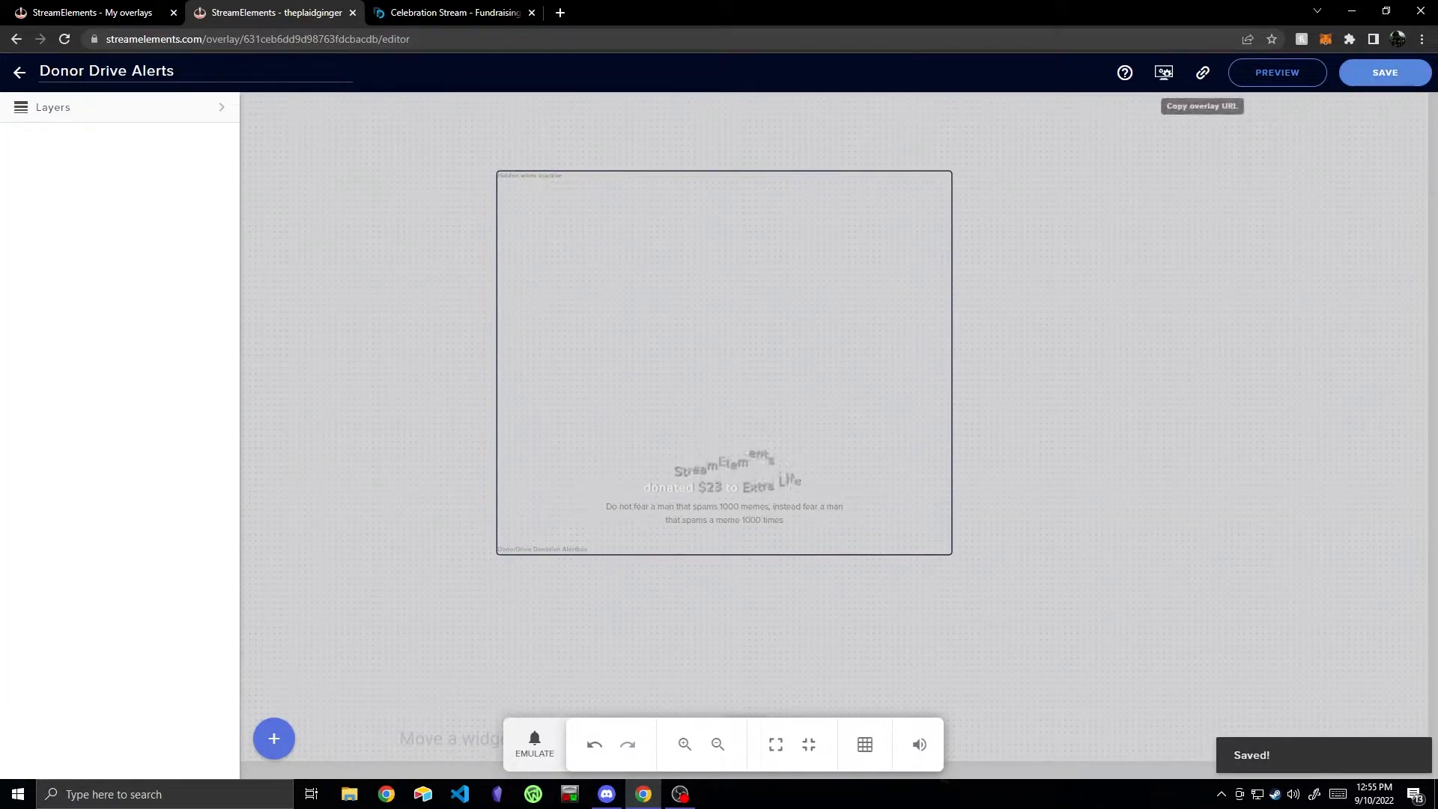
Step: Copy the overlay URL, switch to OBS and add a Browser source named DD Alerts to Scene 2
left_click(1202, 72)
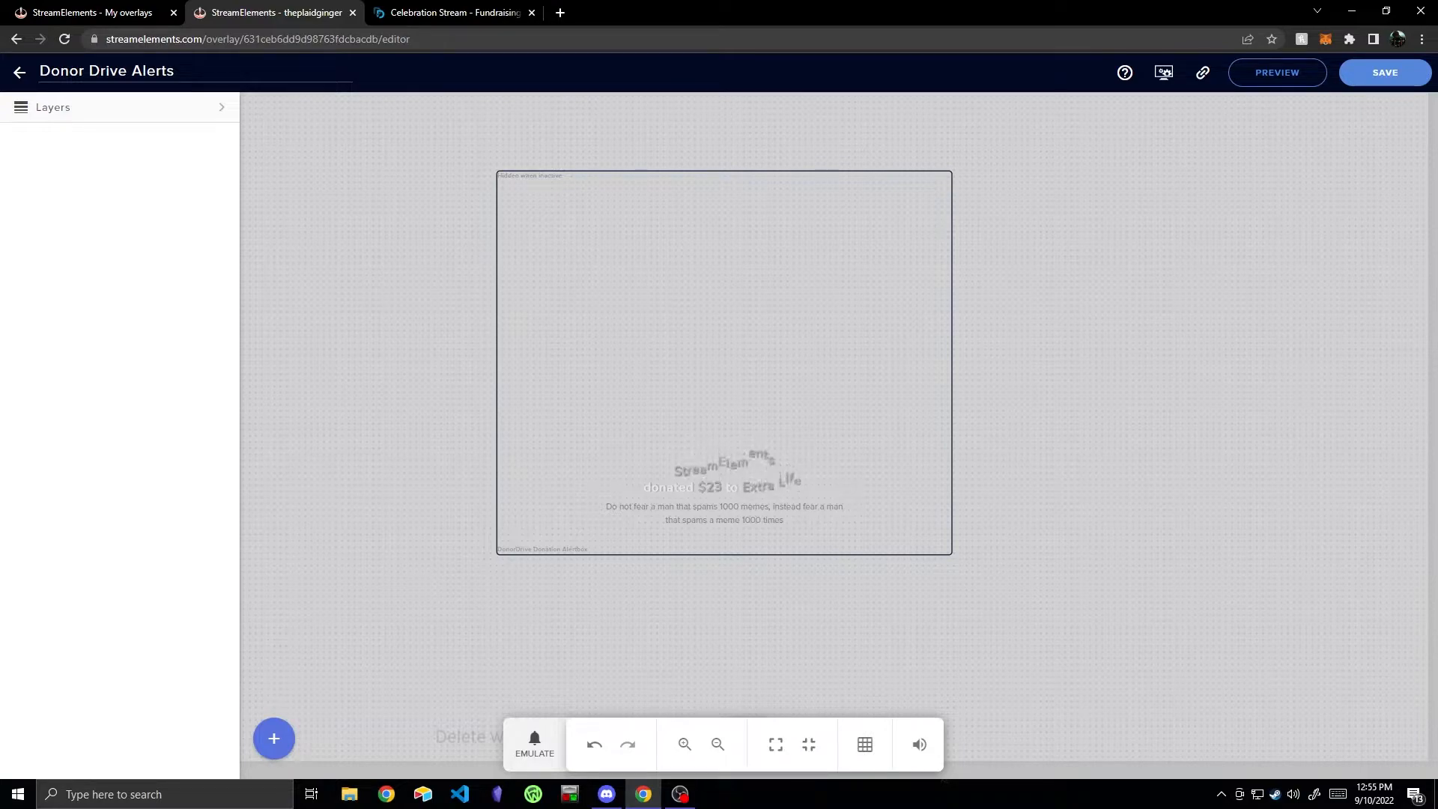
left_click_drag(0, 225, 685, 112)
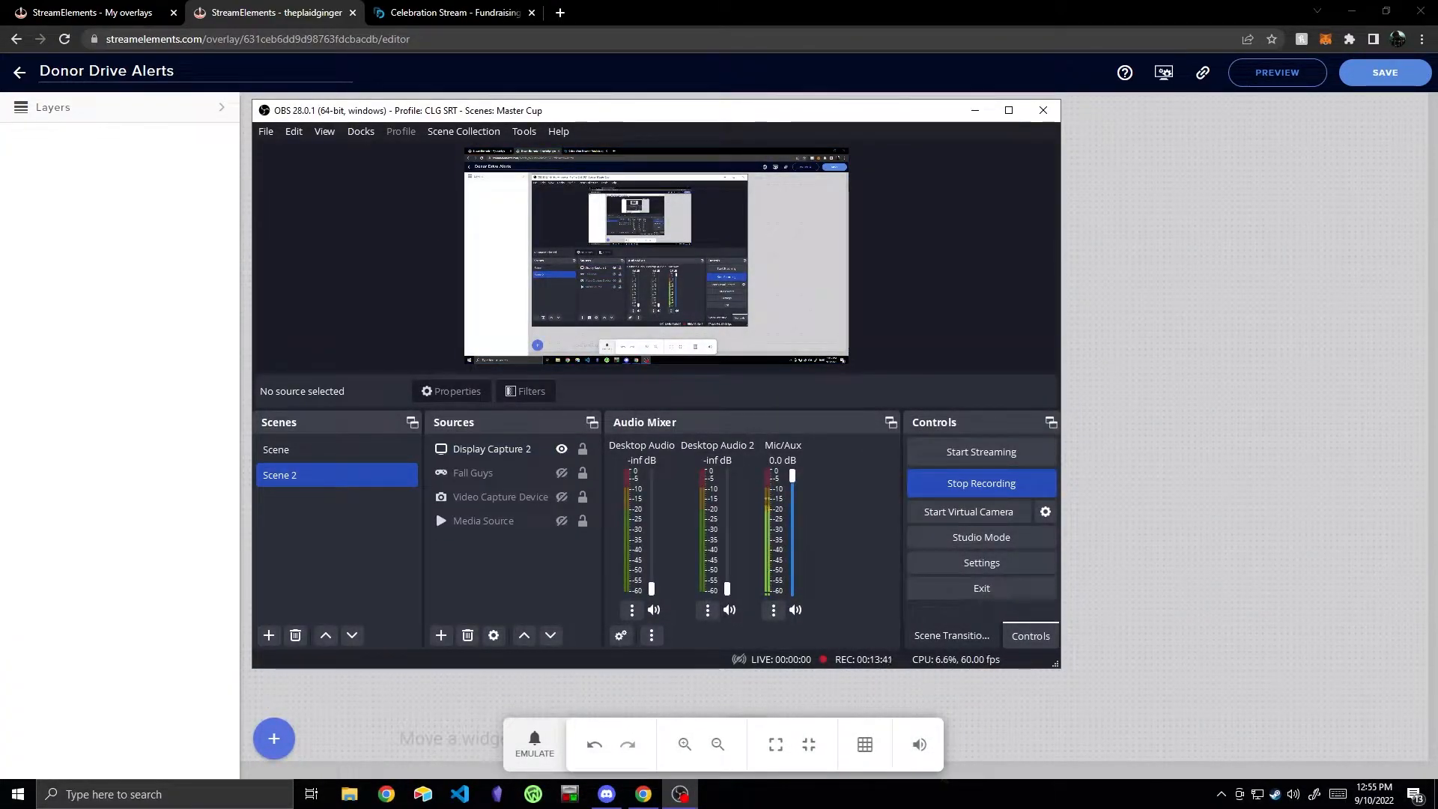
left_click(441, 635)
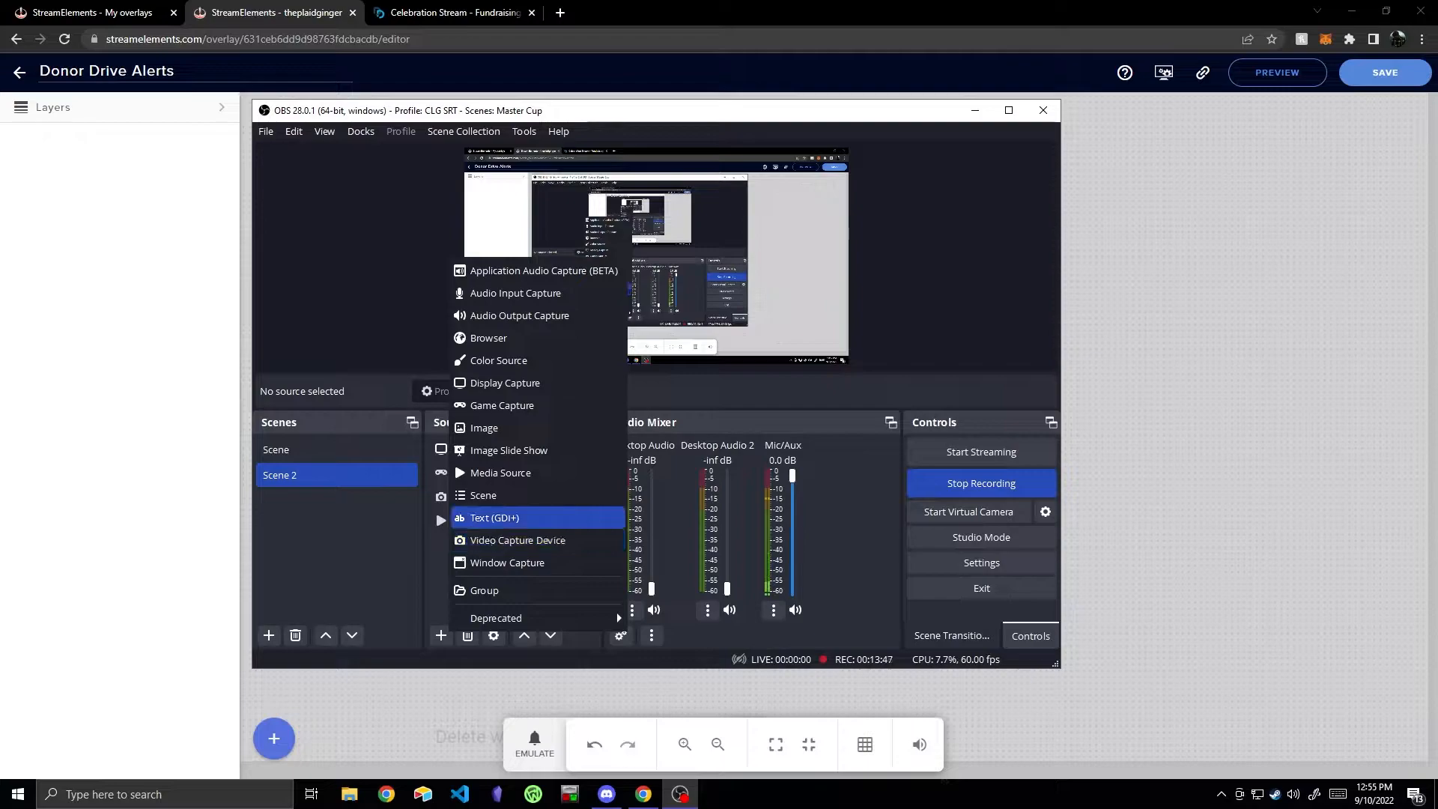
key("Up")
key("Up")
key("Return")
type("DD Alertsd")
key("BackSpace")
key("Return")
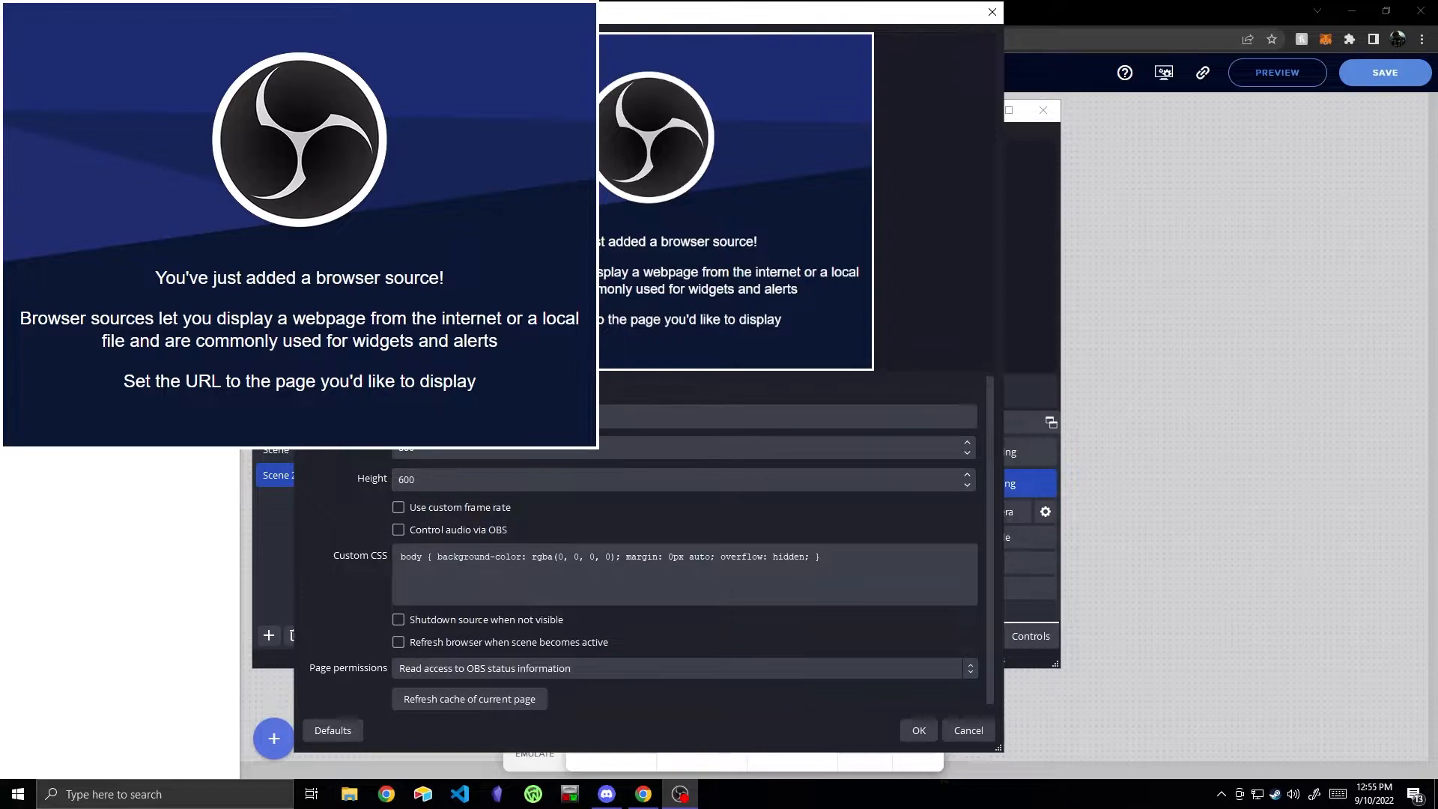
Step: Paste the private overlay URL into the DD Alerts browser source, set its size to 1920 by 1080 and confirm its properties
key("ctrl+v")
key("Tab")
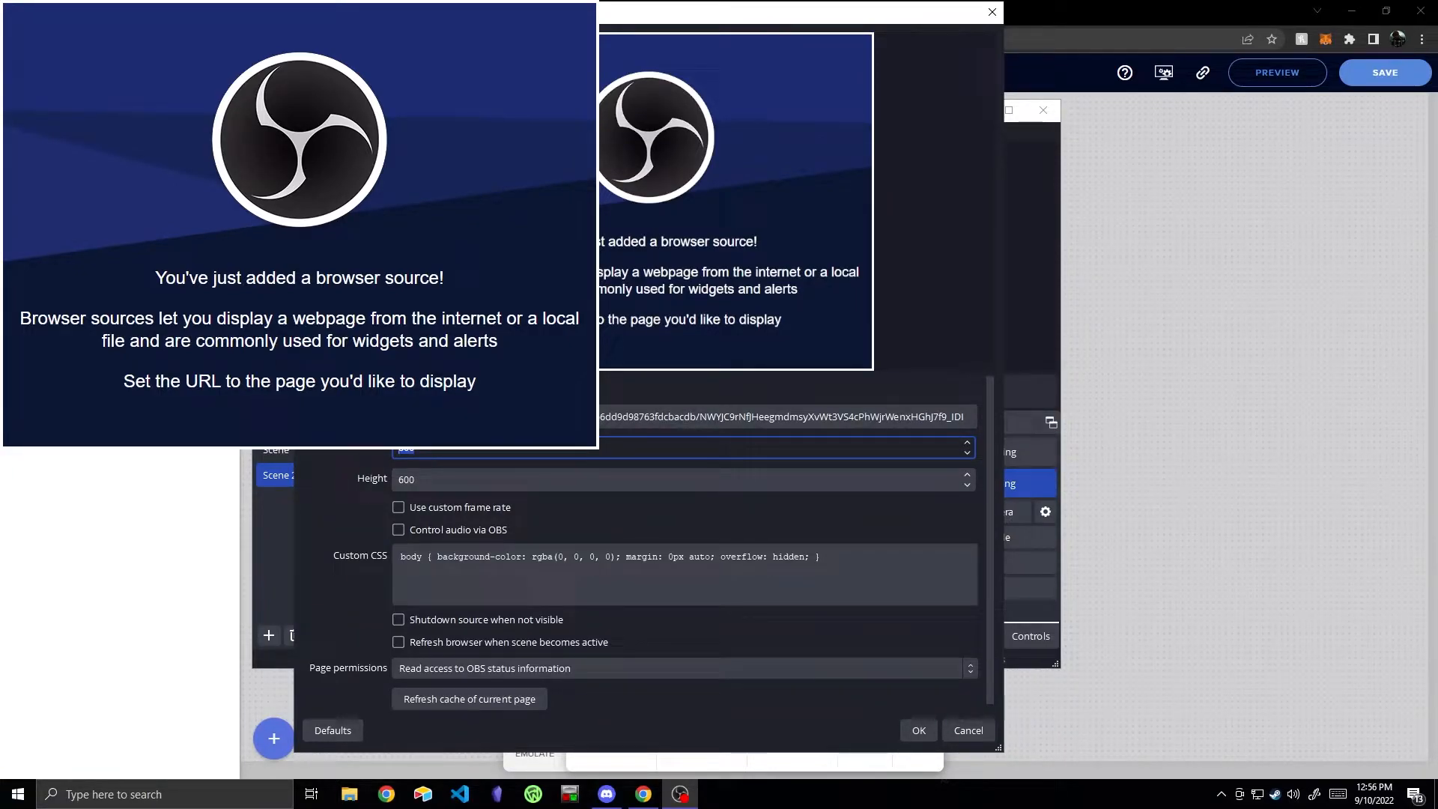
type("1920")
key("Tab")
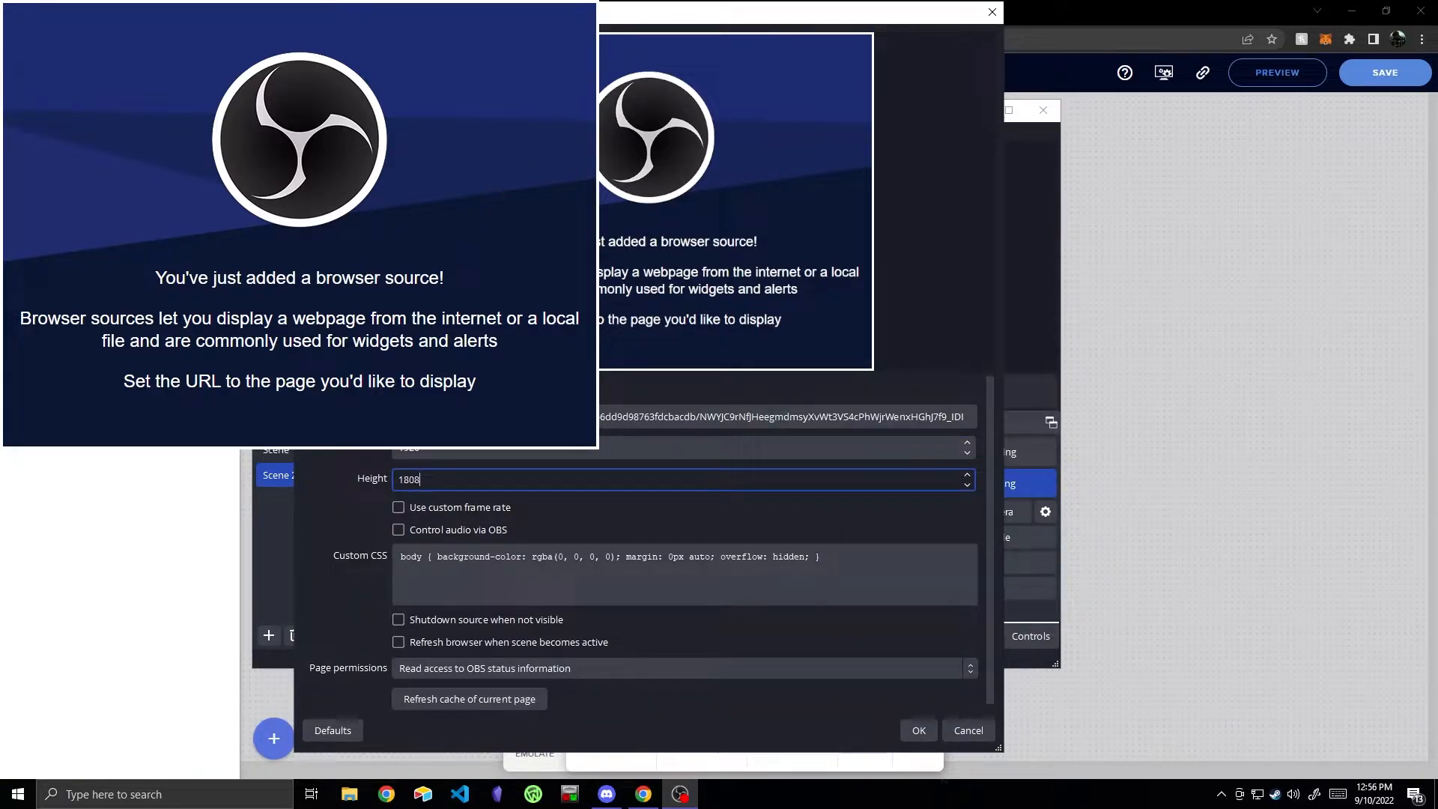
key("BackSpace")
key("BackSpace")
key("Tab")
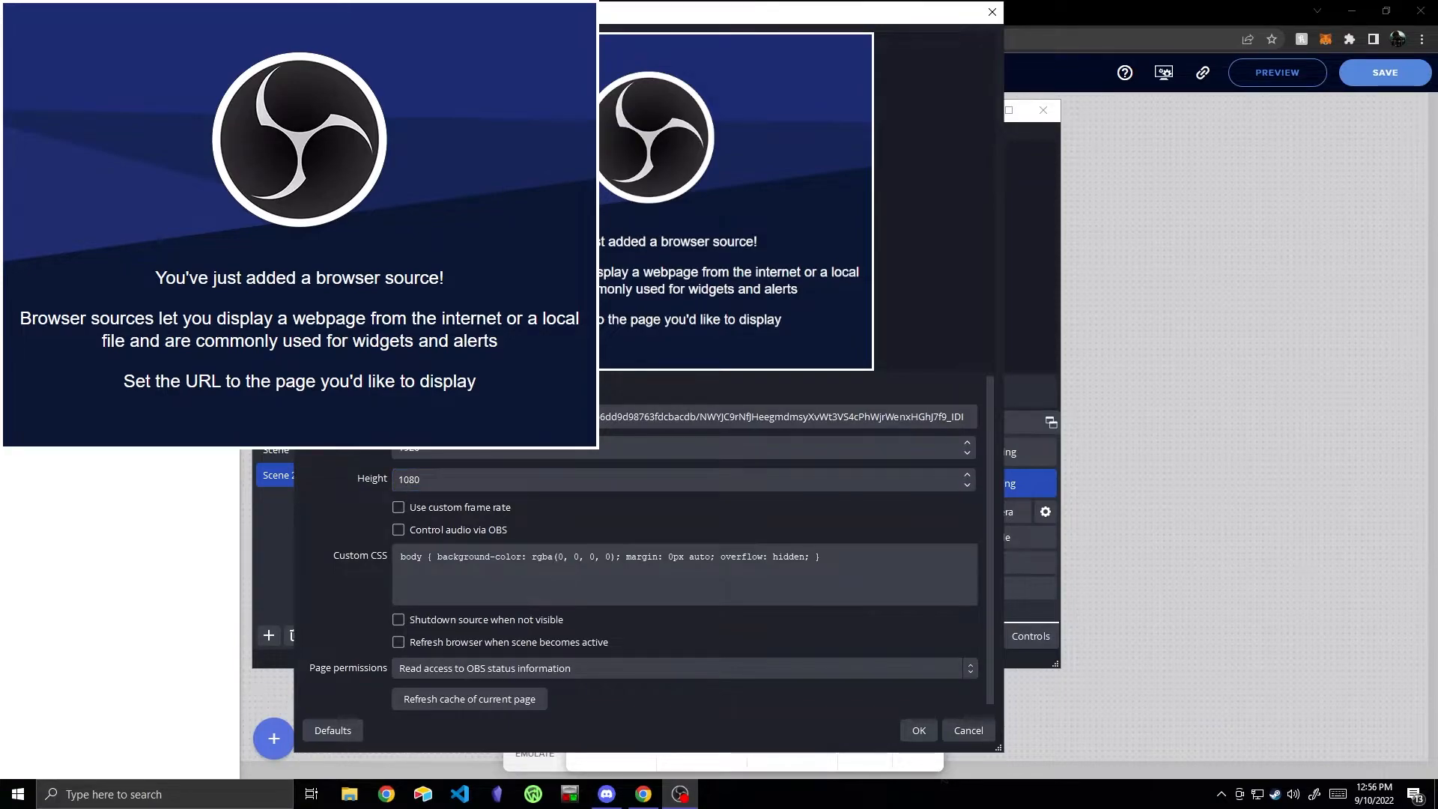
key("Tab")
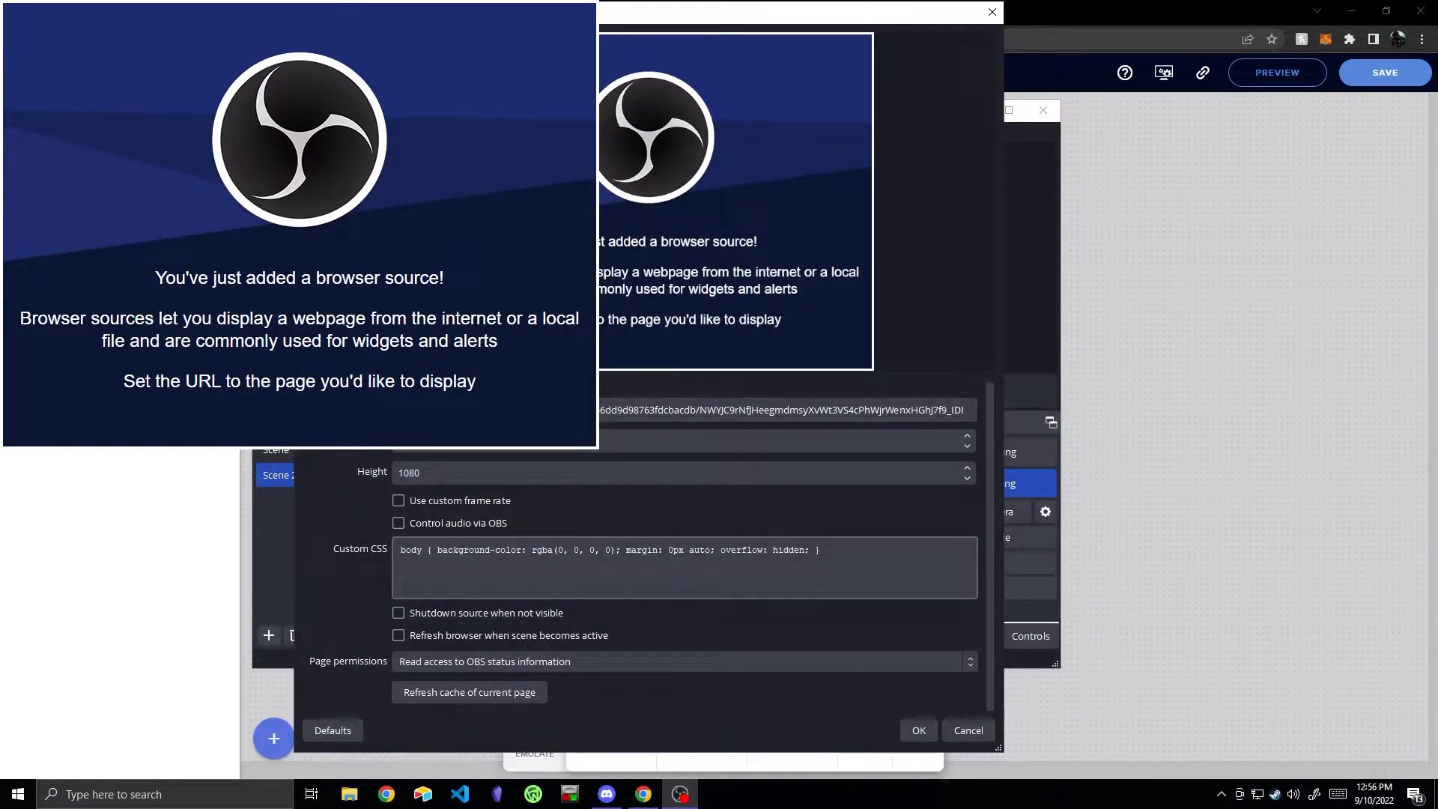
key("shift+Tab")
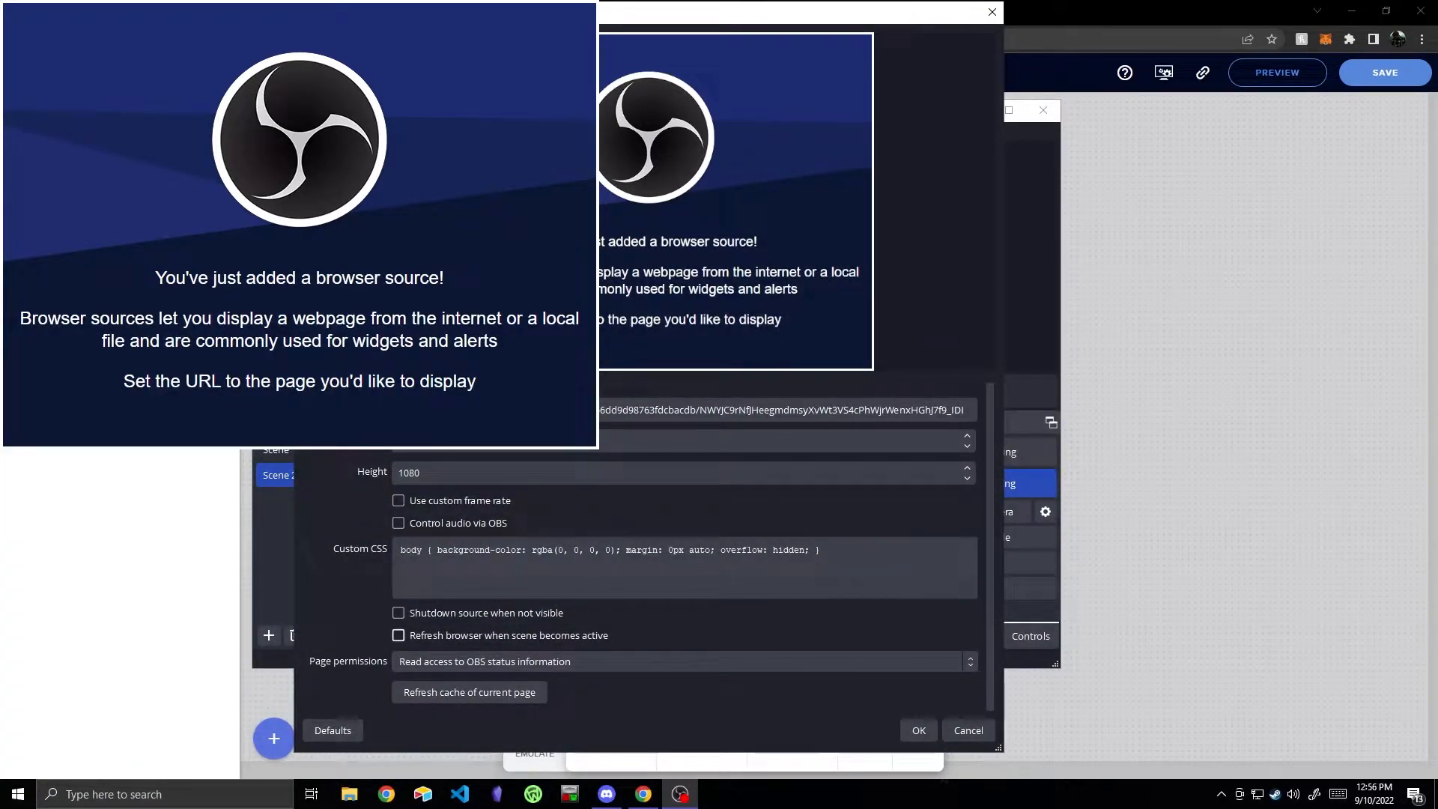
left_click(674, 661)
left_click(674, 661)
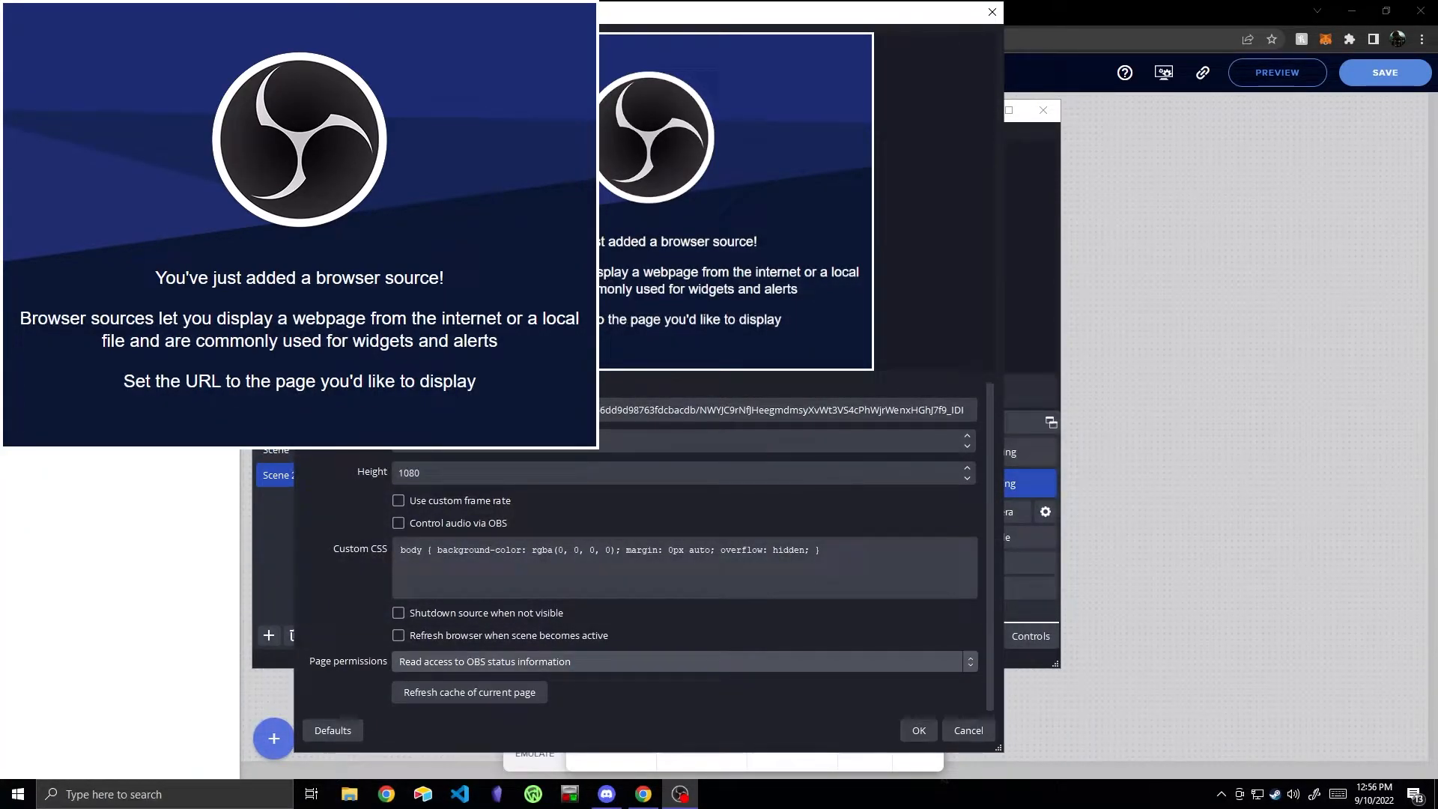
left_click(919, 730)
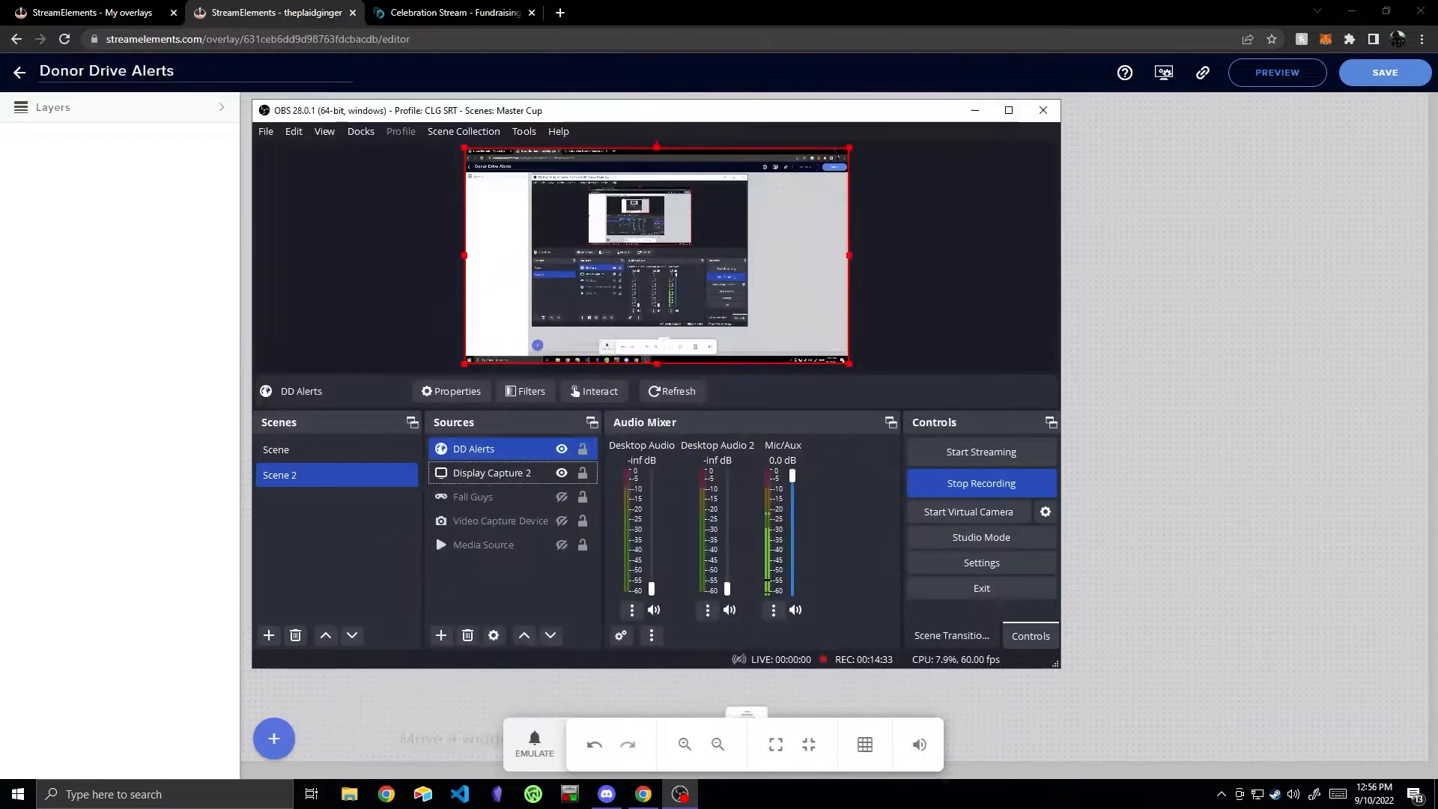
Step: Select the DD Alerts source above Display Capture 2, minimise OBS and return to the StreamElements overlay editor
left_click(491, 473)
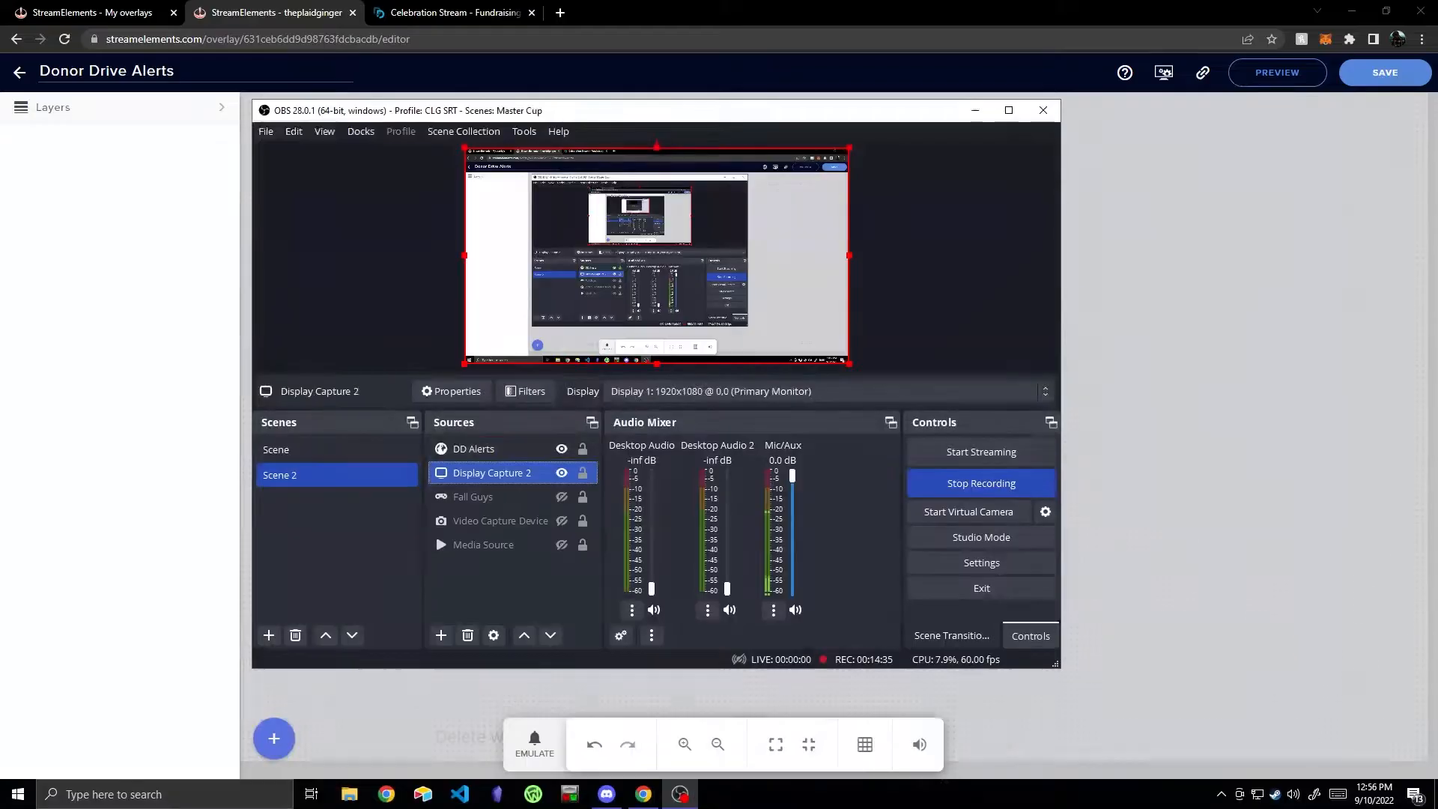
left_click(475, 449)
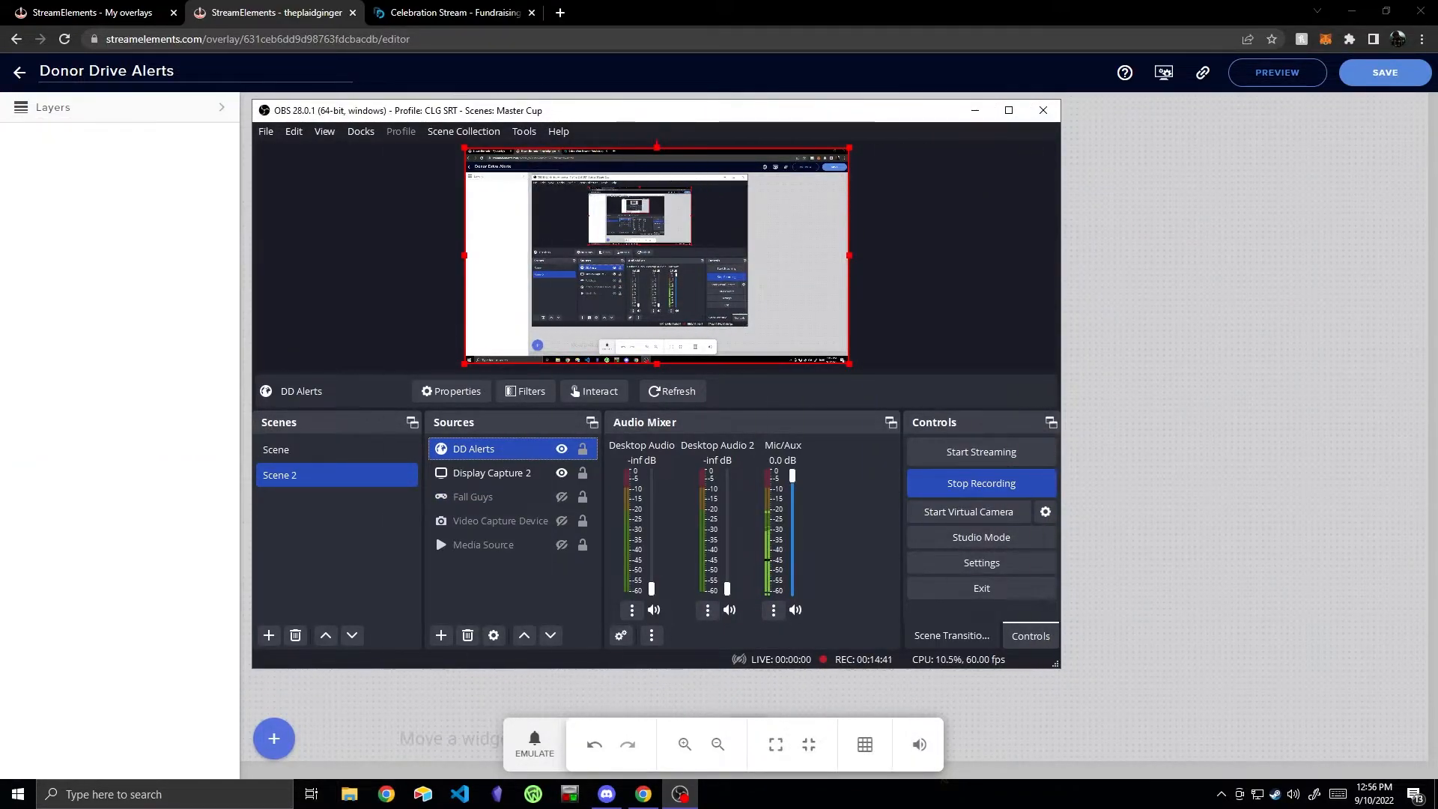
left_click(975, 110)
key("ctrl+Tab")
key("ctrl+shift+Tab")
key("ctrl+shift+Tab")
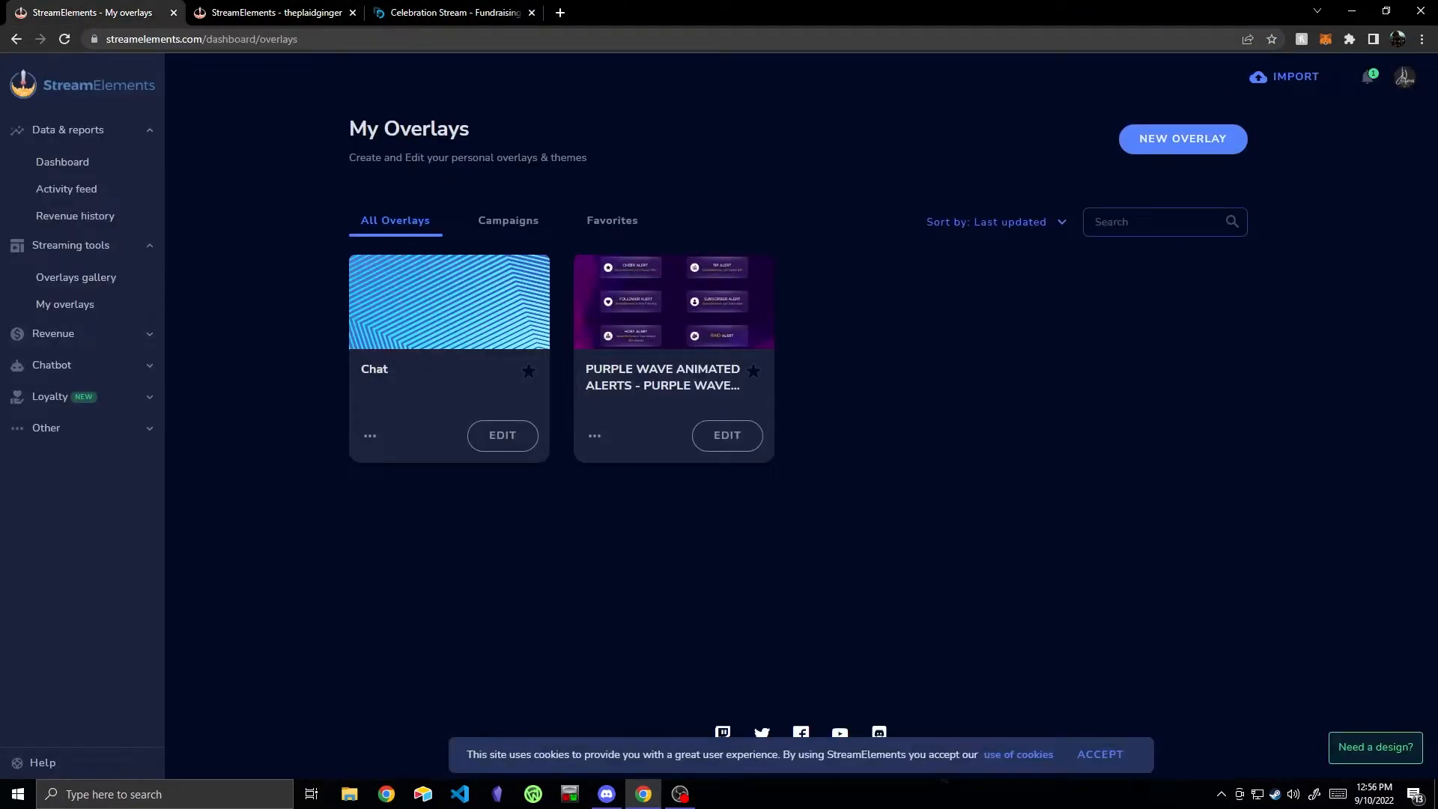
key("ctrl+Tab")
Step: Emulate a DonorDrive event live on stream and check the alert over the Celebration Stream fundraising page
left_click(534, 744)
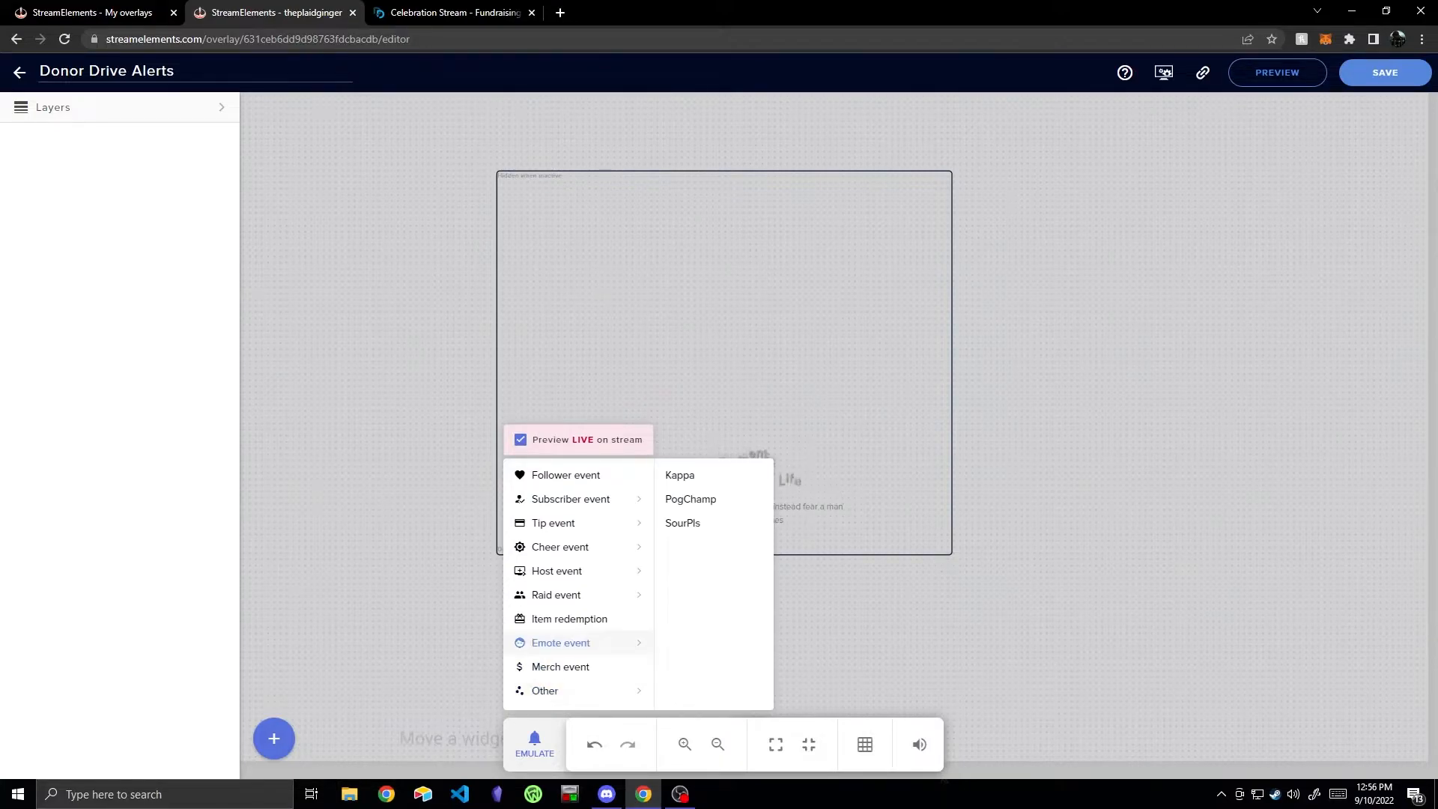
mouse_move(571, 499)
mouse_move(554, 691)
left_click(692, 522)
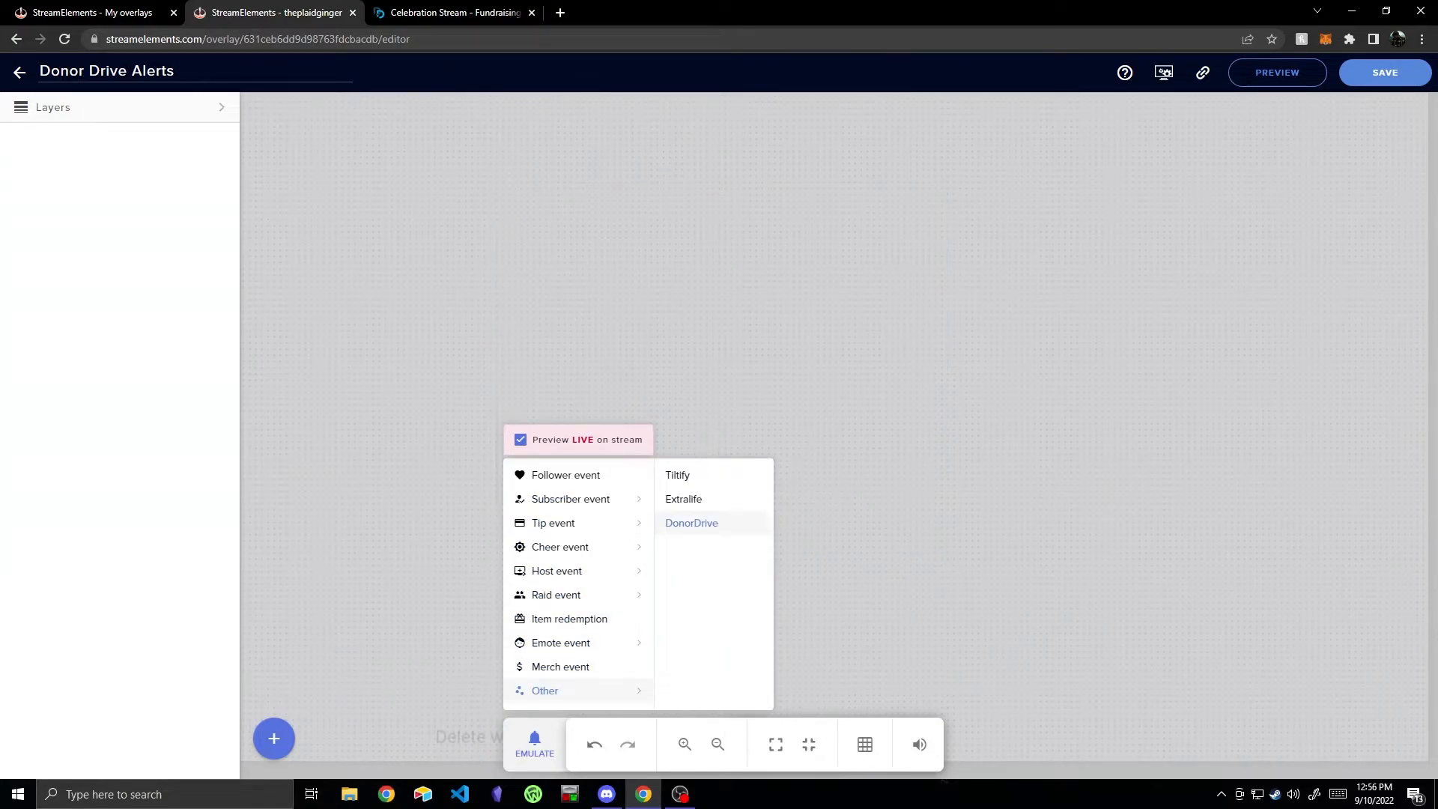
mouse_move(571, 499)
key("ctrl+Tab")
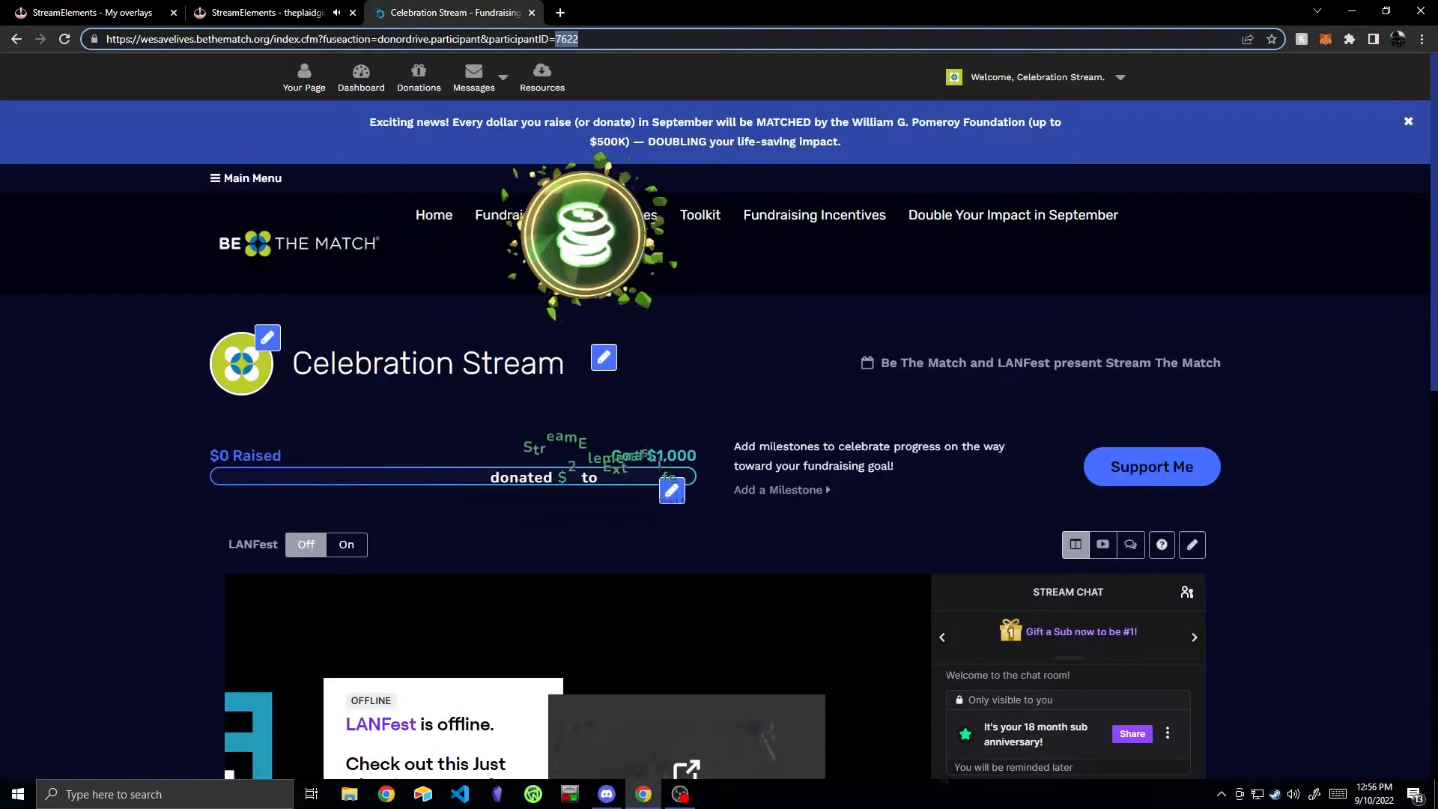
key("ctrl+shift+Tab")
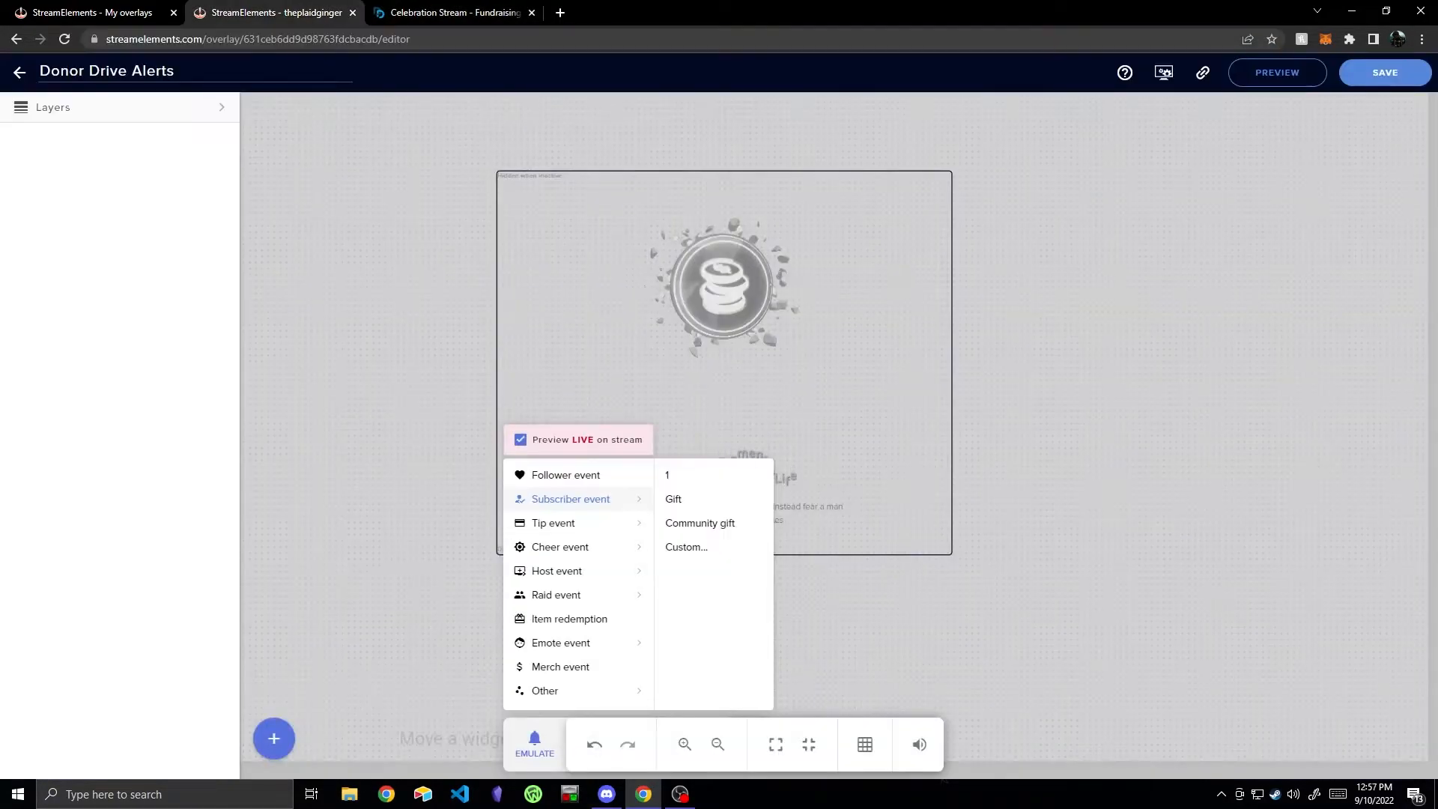
key("Escape")
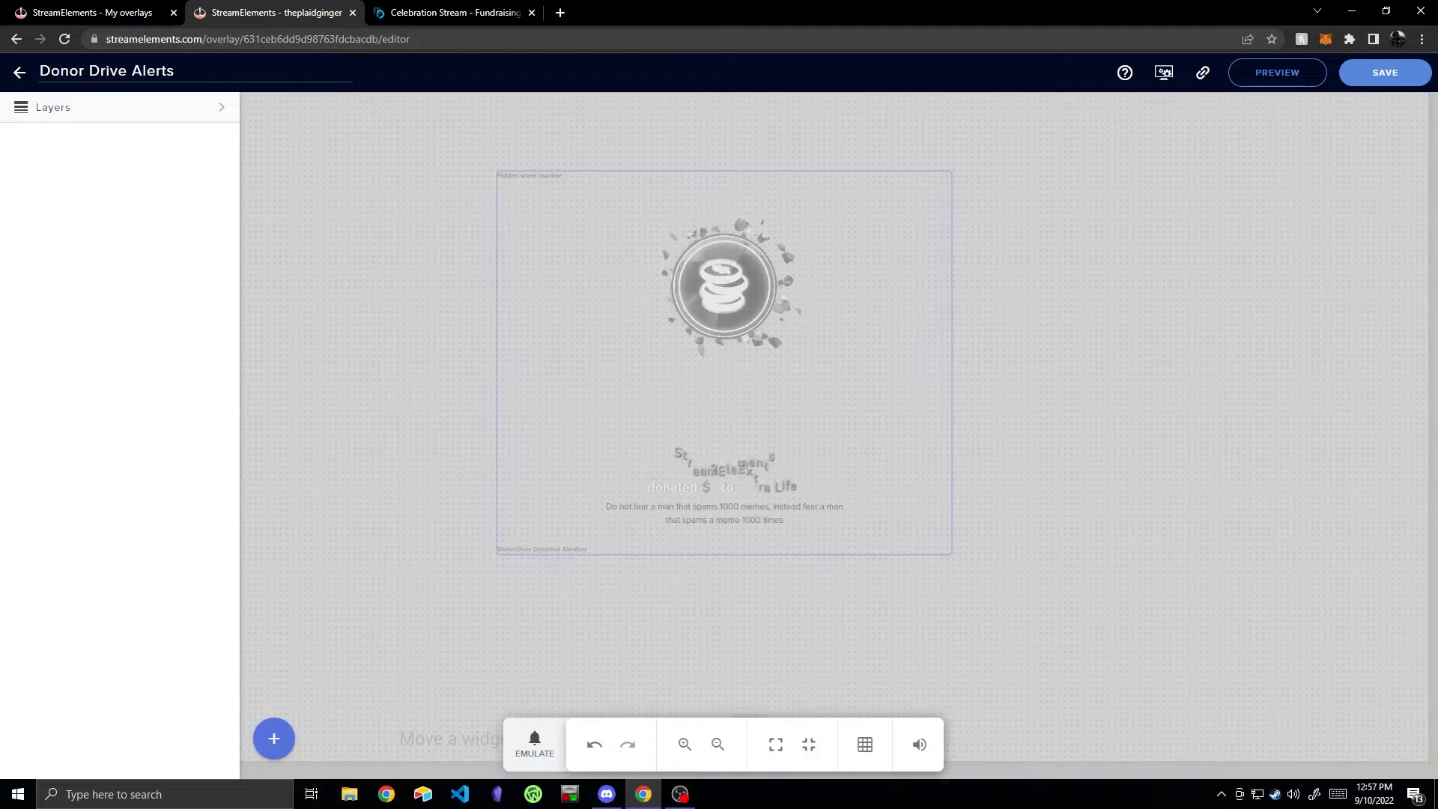
Step: Move the DonorDrive alertbox to the lower-right area of the overlay, save, and test its placement with another emulated DonorDrive event
left_click_drag(724, 363, 1179, 497)
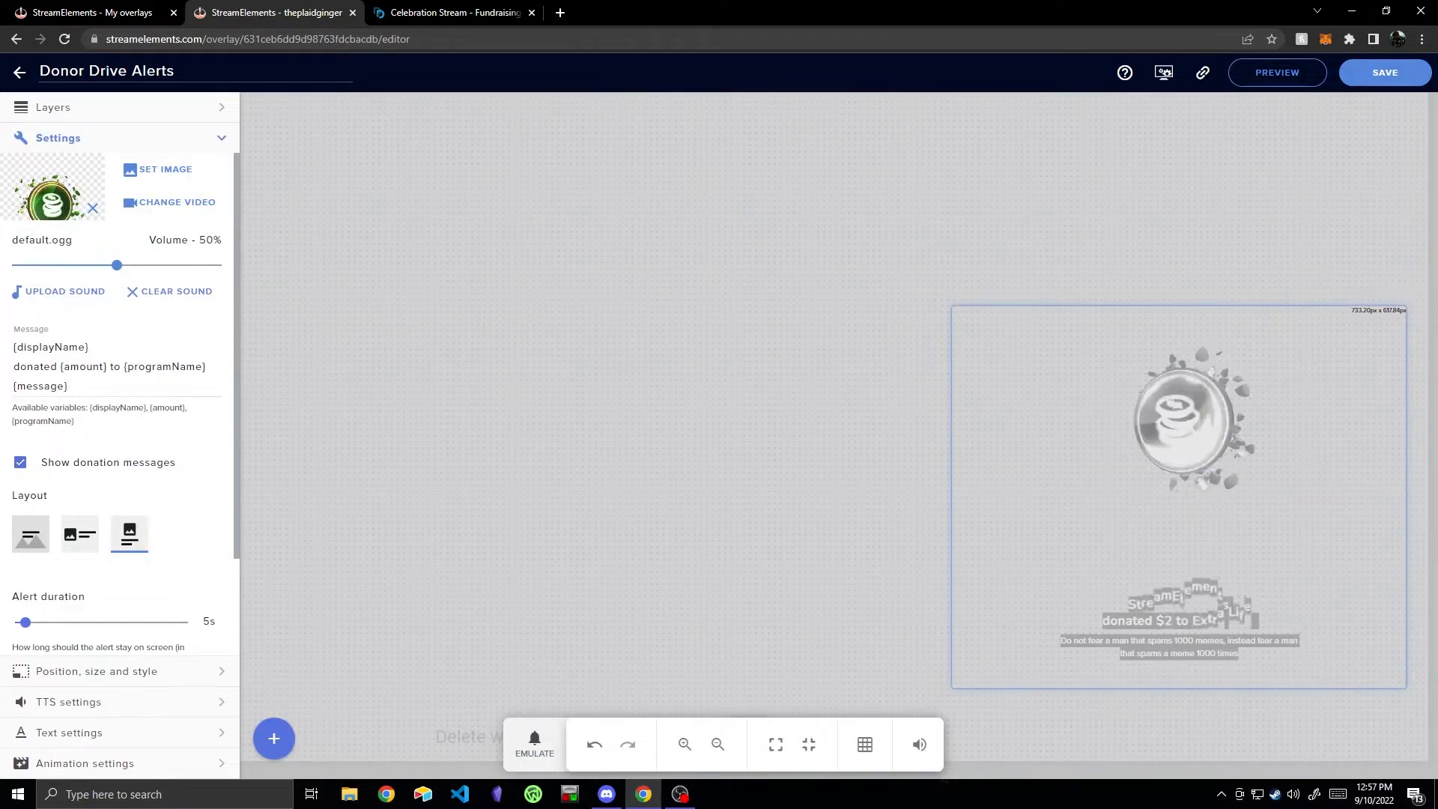
left_click(535, 746)
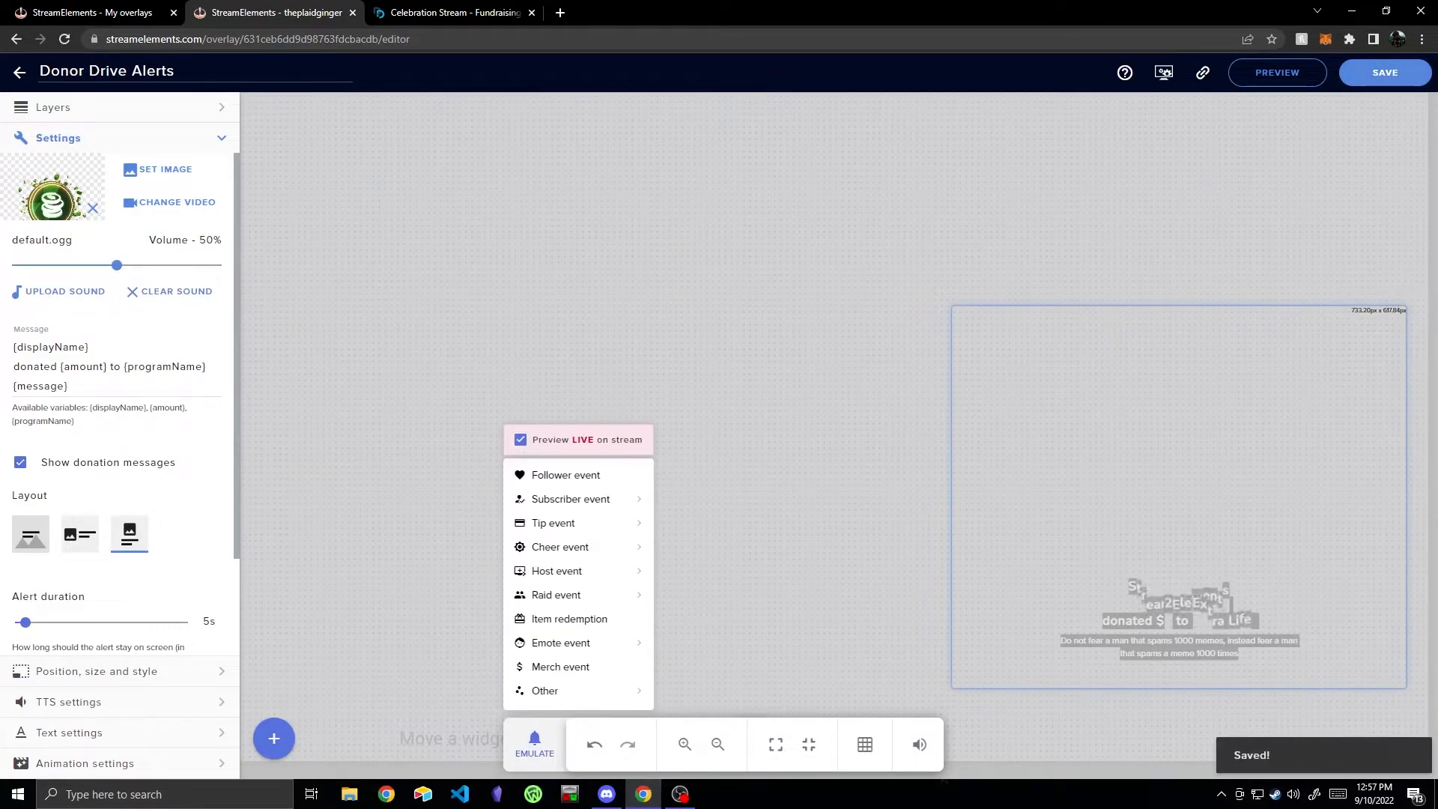
mouse_move(569, 643)
mouse_move(569, 689)
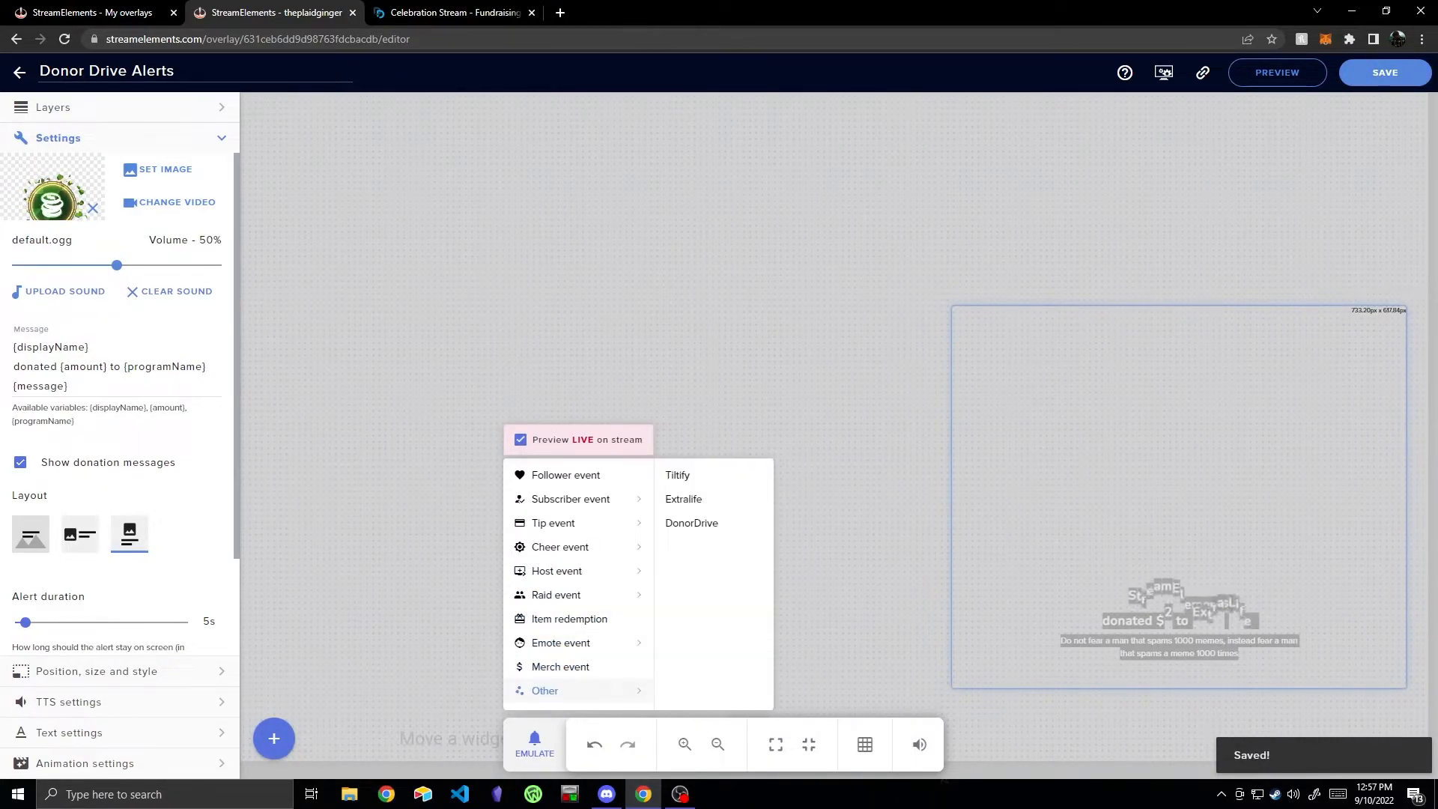
left_click(691, 523)
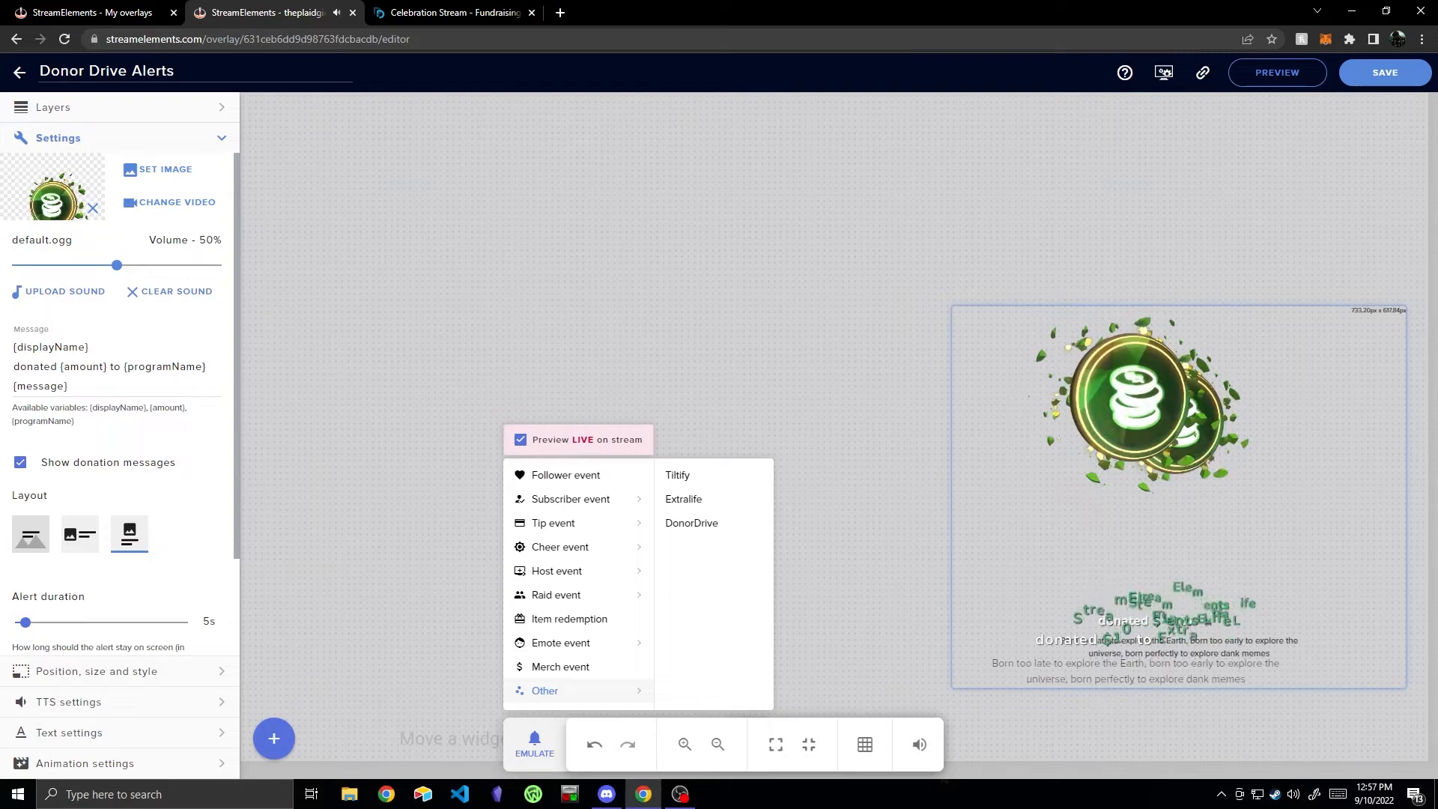
left_click(455, 13)
key("ctrl+shift+Tab")
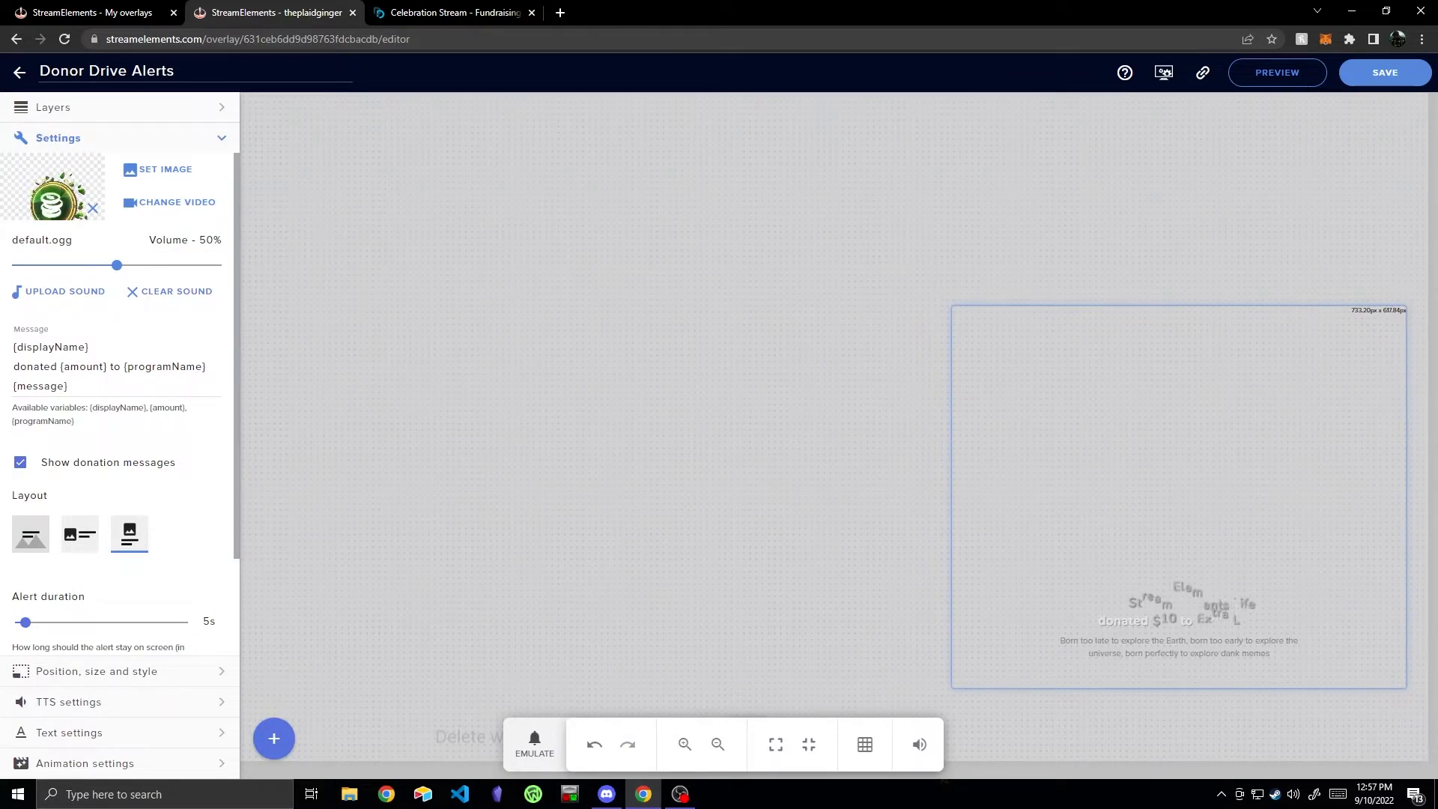
key("Escape")
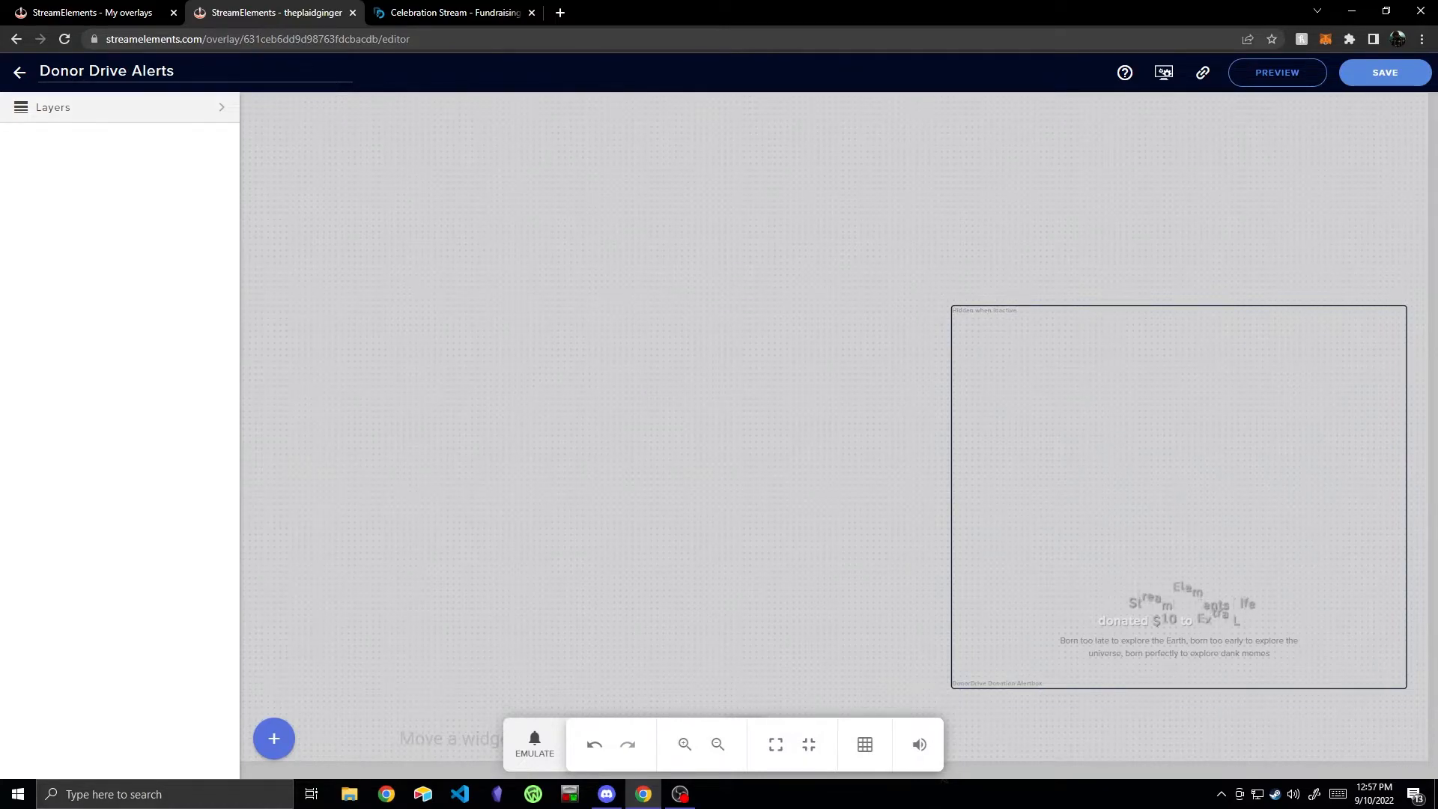
left_click(120, 107)
left_click(120, 108)
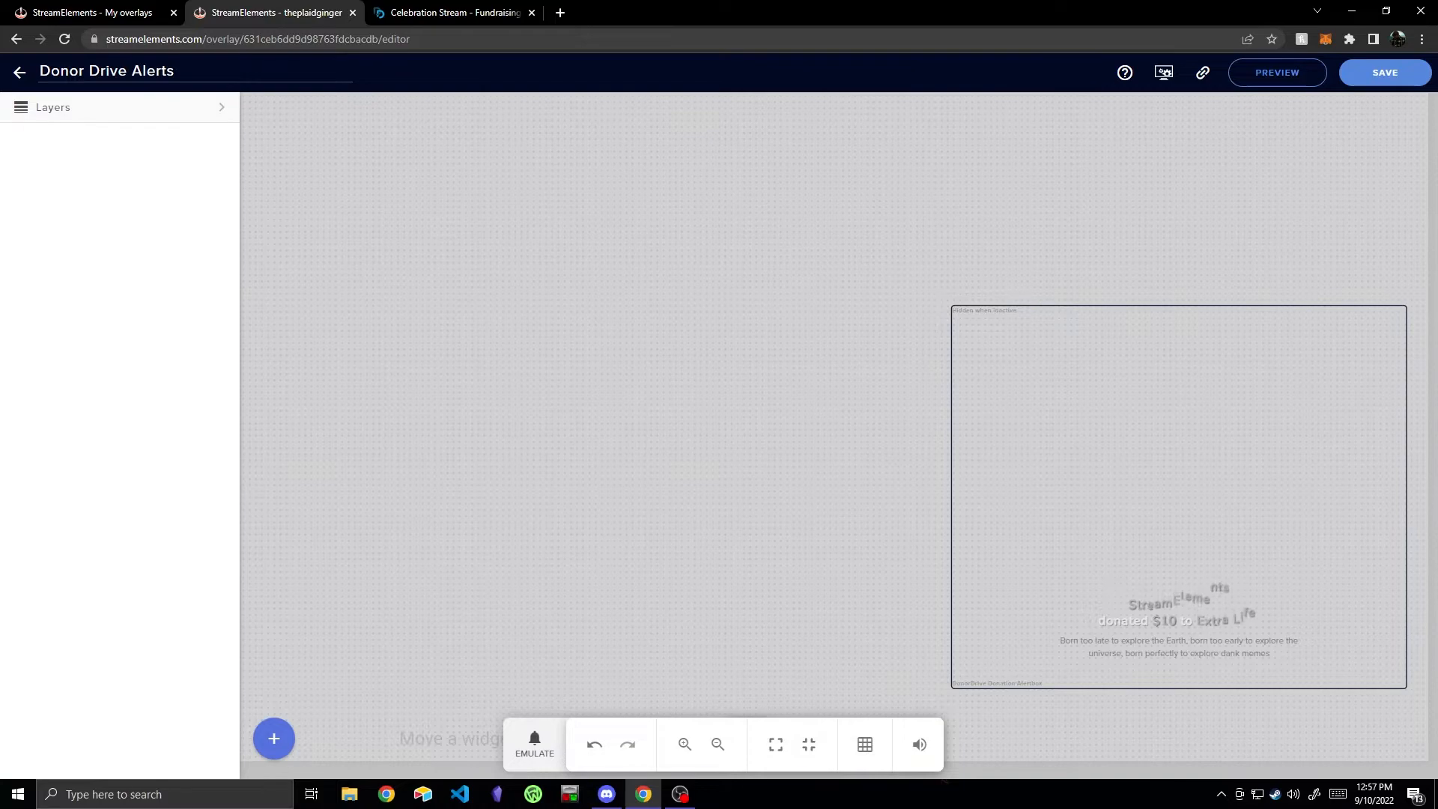
Step: Add a DonorDrive donation tracker widget to the overlay and place it in the canvas's upper-left corner
left_click(274, 739)
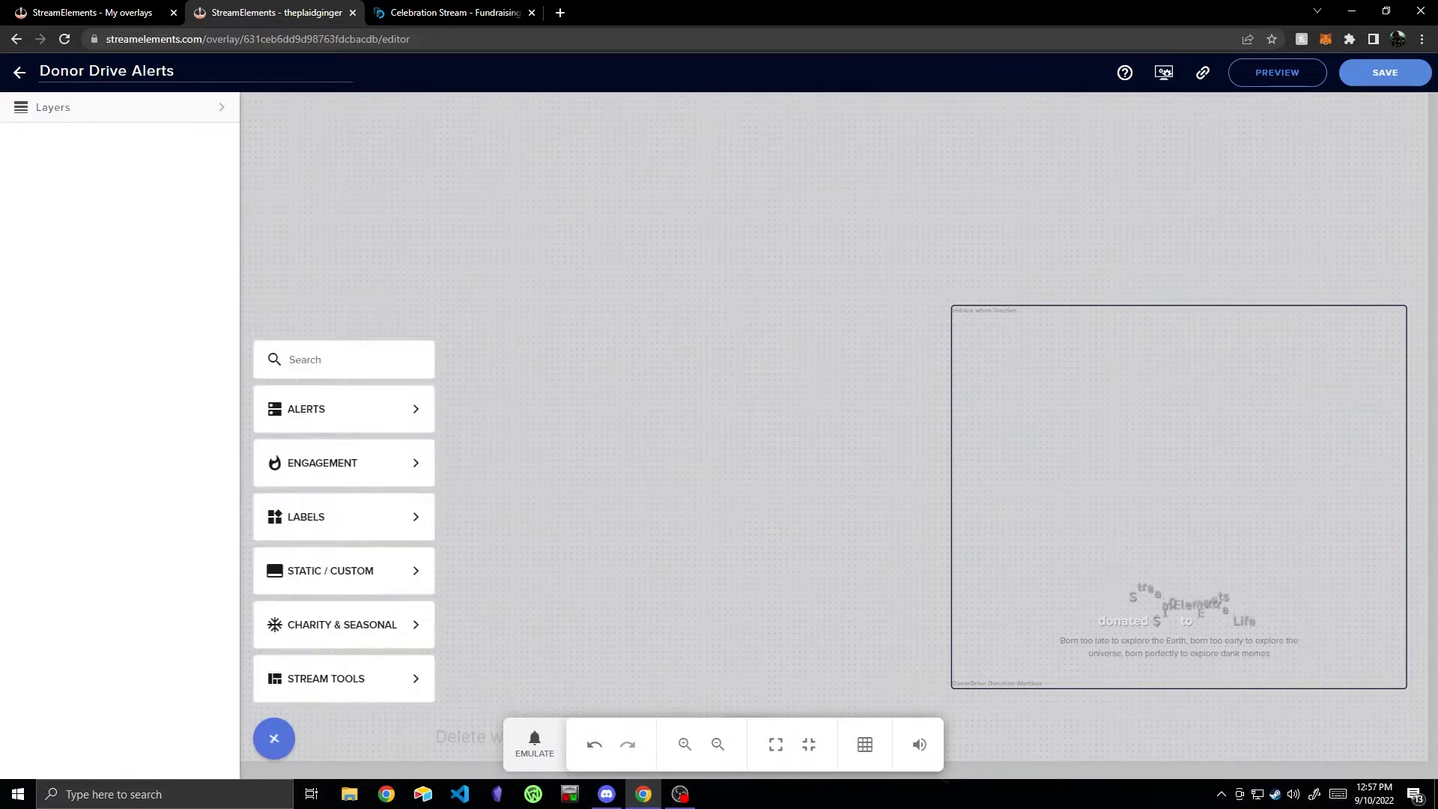
mouse_move(344, 409)
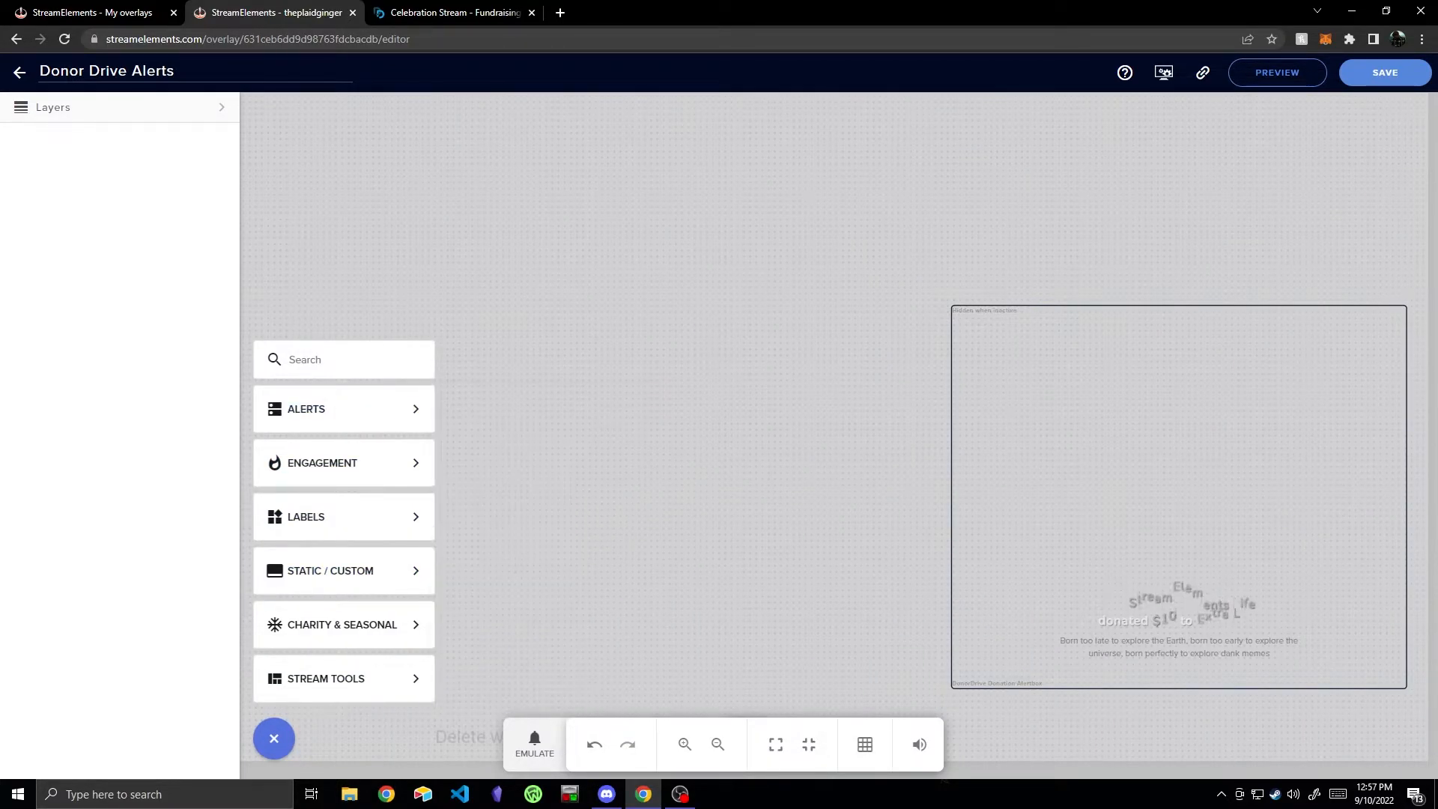
mouse_move(344, 517)
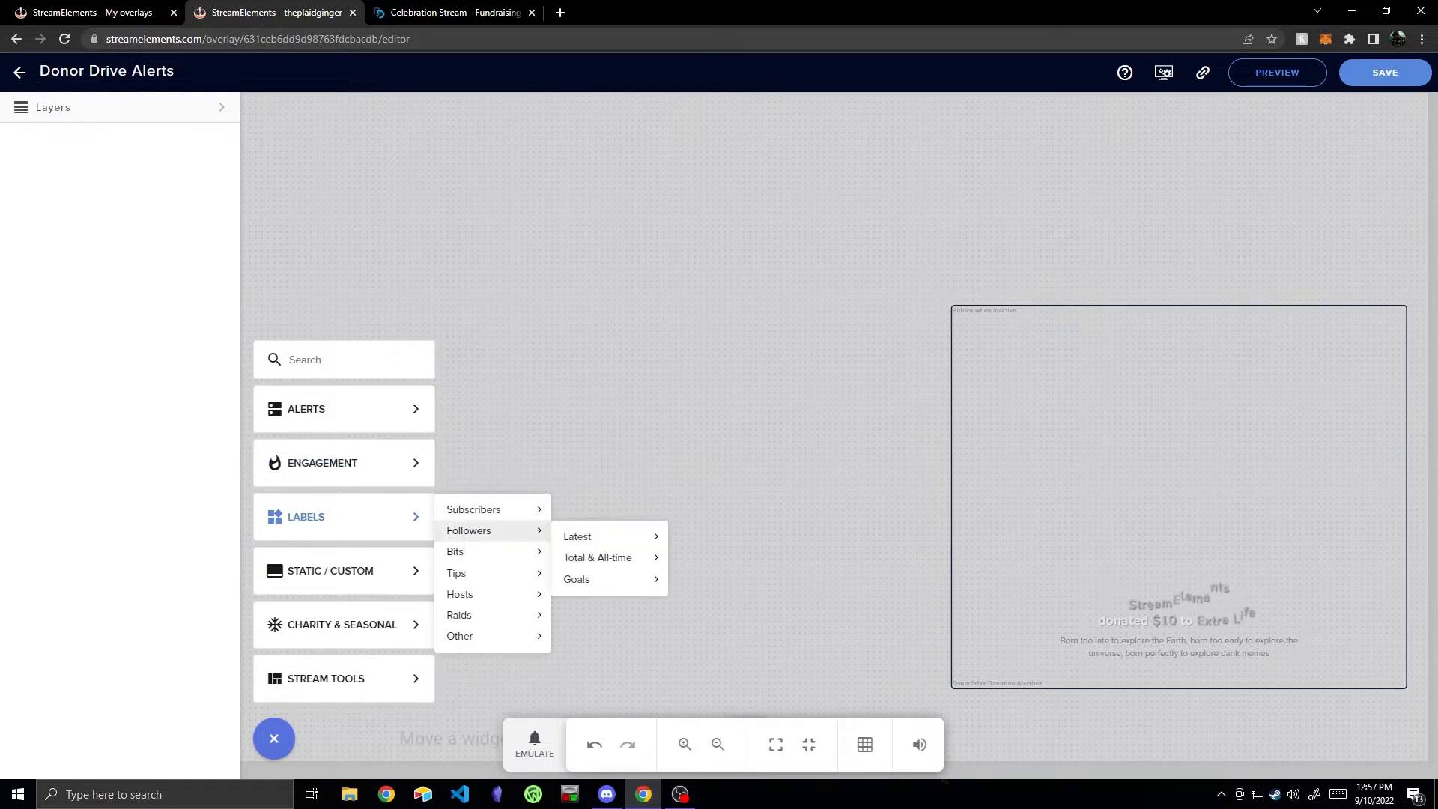
mouse_move(344, 625)
mouse_move(479, 638)
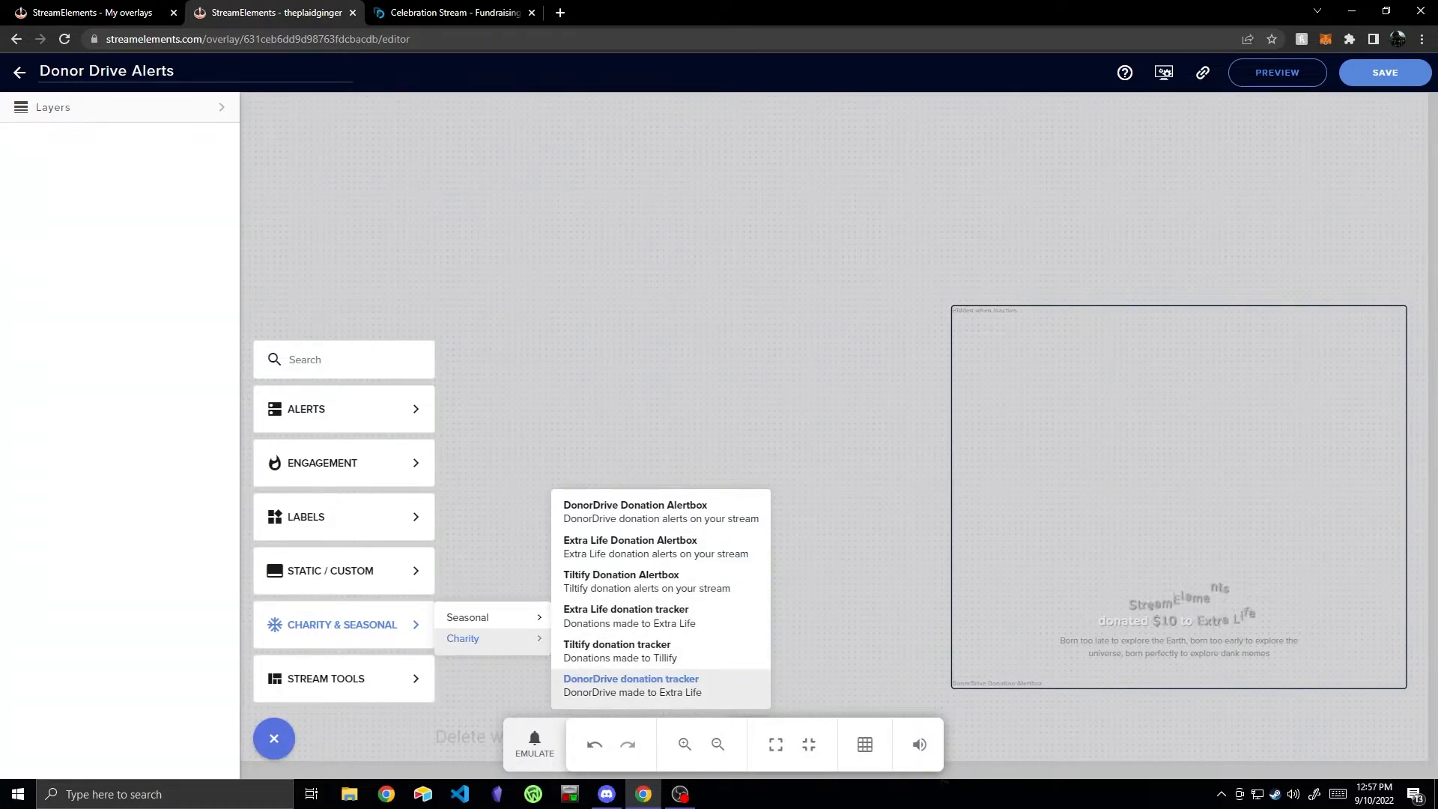
left_click(632, 685)
left_click_drag(413, 129, 385, 119)
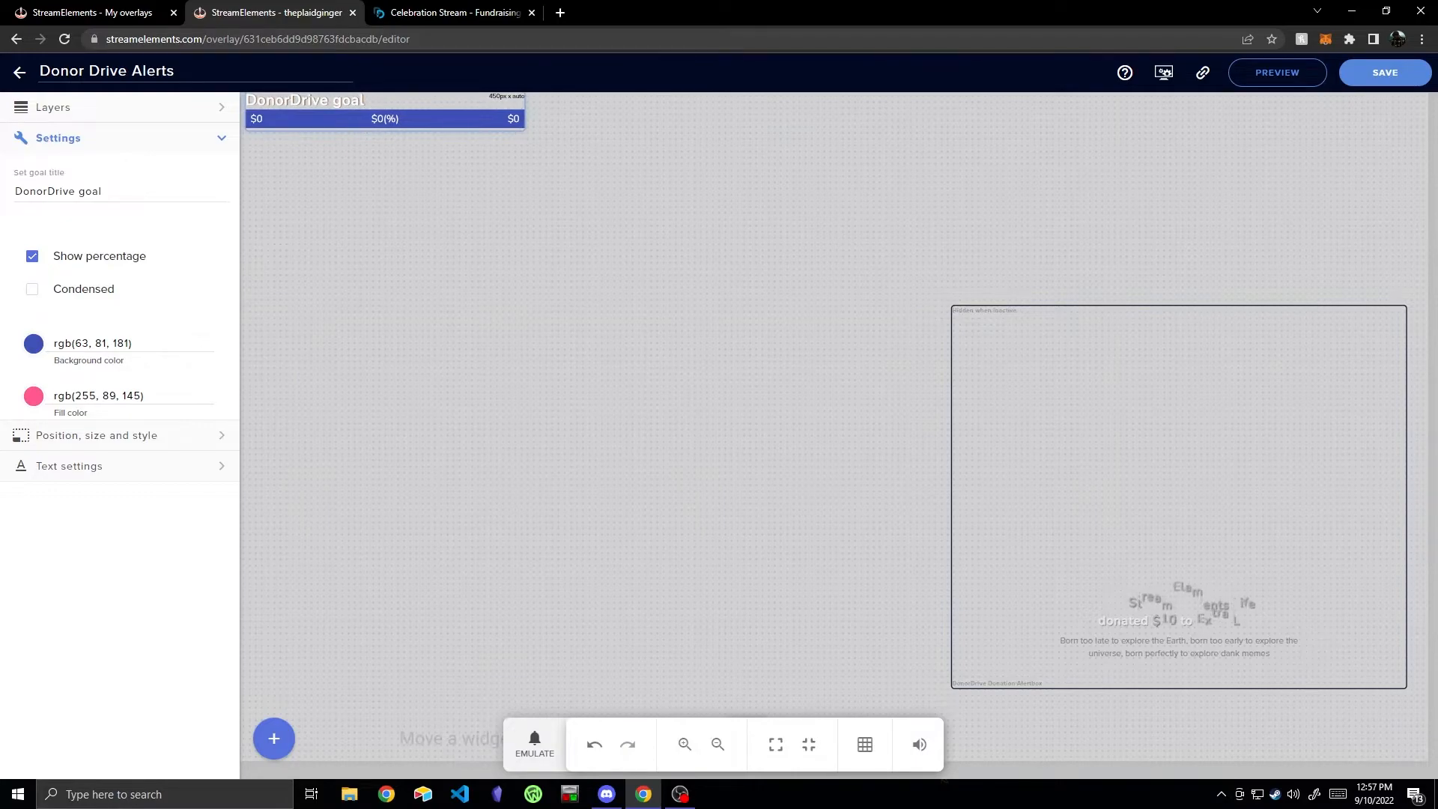
Step: Stretch the DonorDrive goal bar across the overlay to about 1913 px wide and switch it to the condensed layout
left_click_drag(525, 116, 1430, 129)
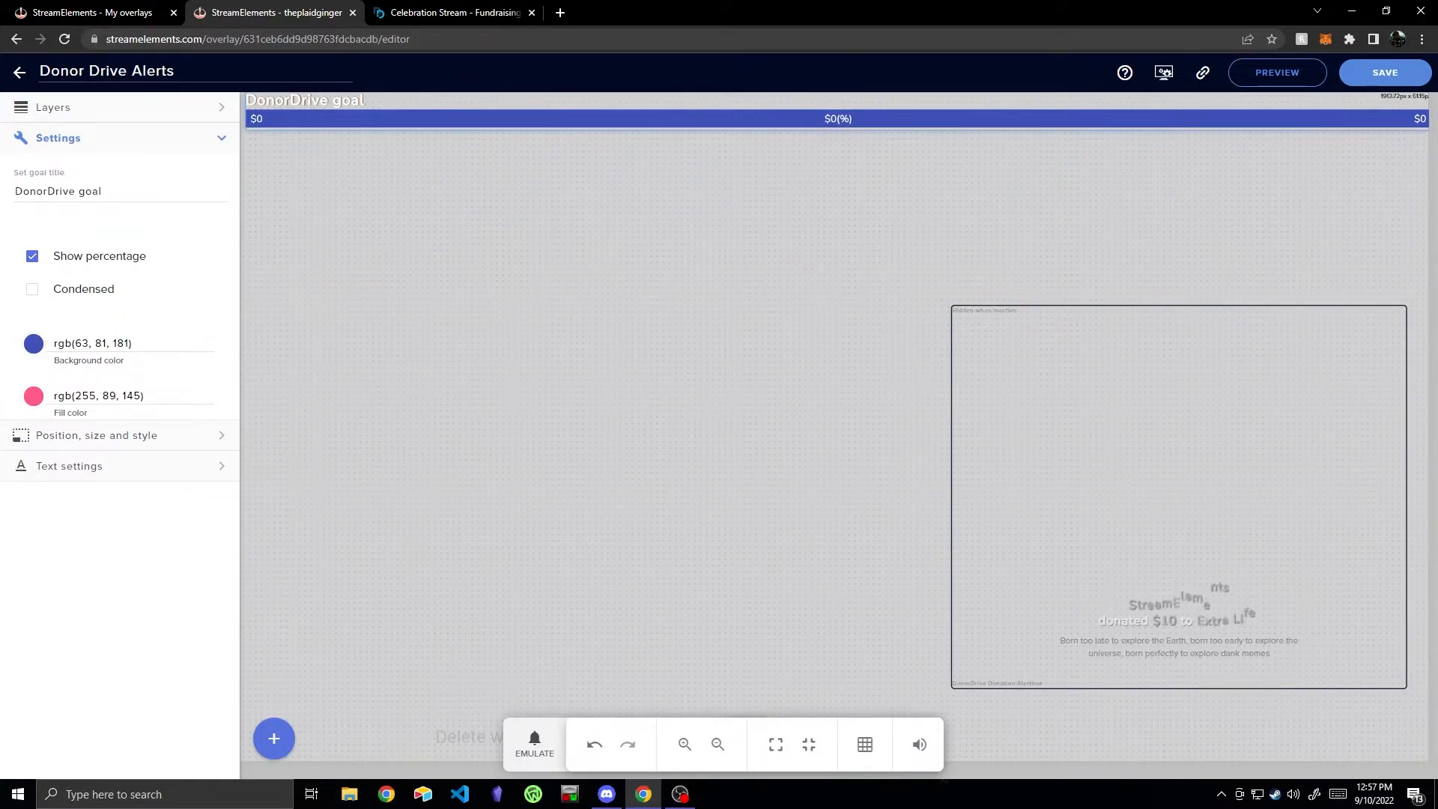
left_click(32, 289)
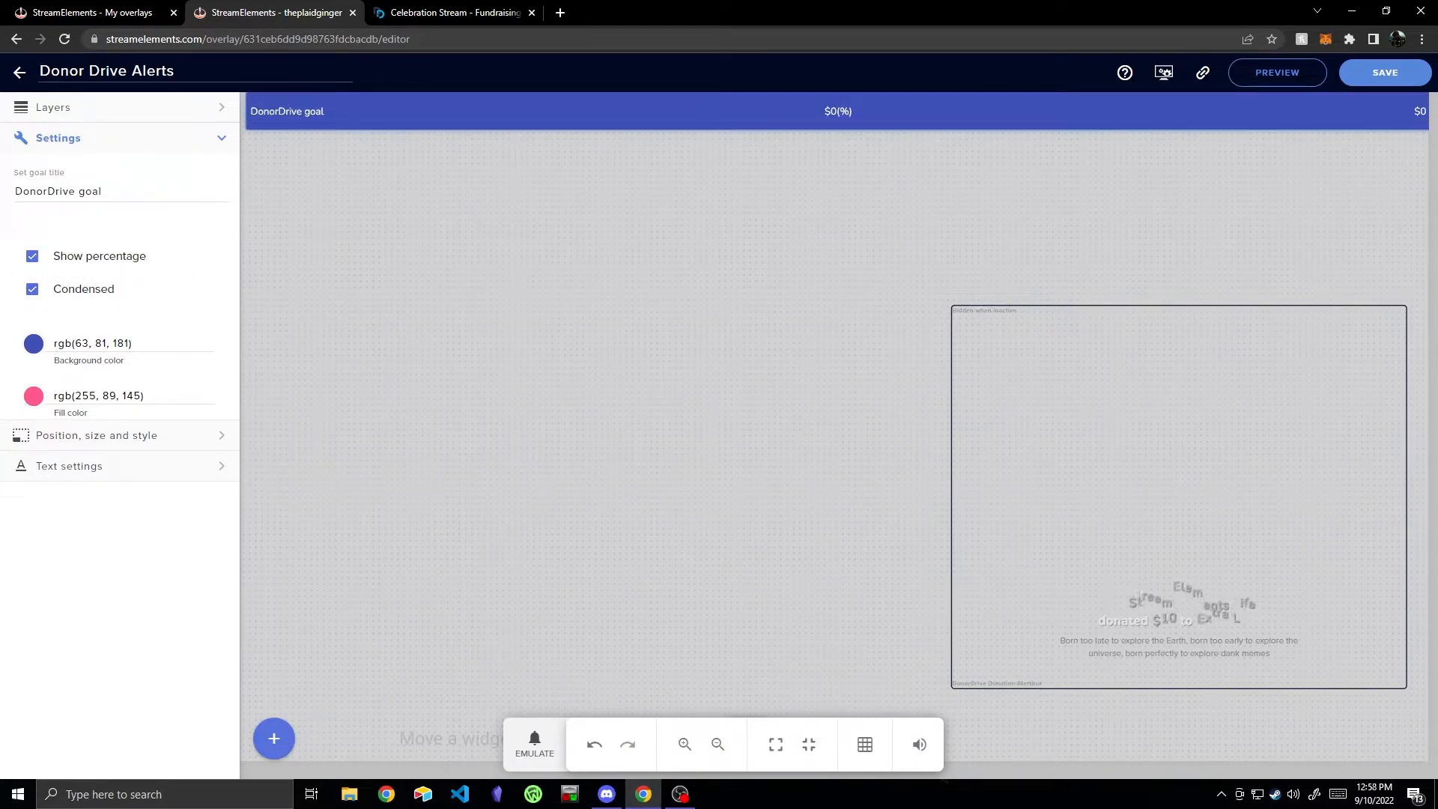
left_click(97, 436)
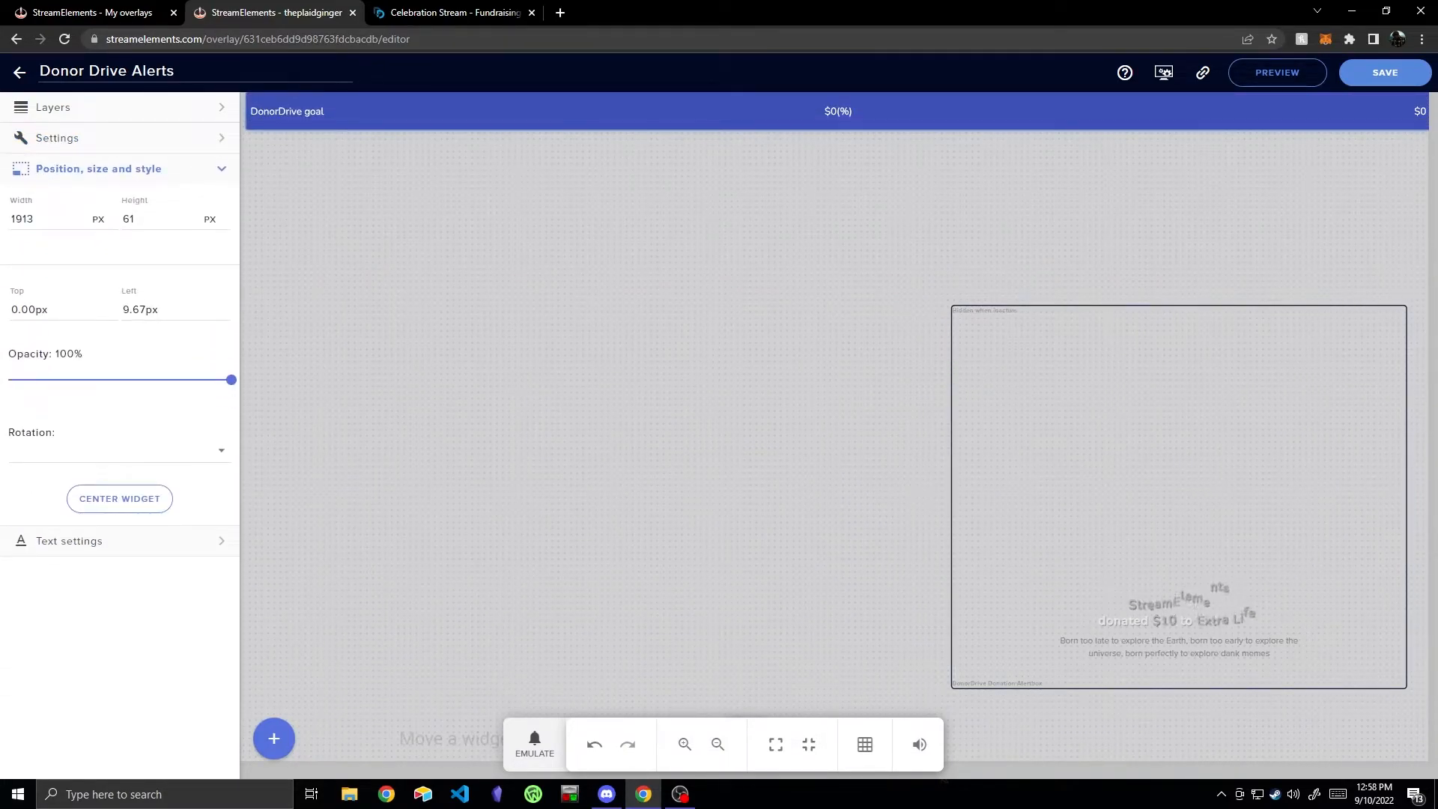
left_click(96, 168)
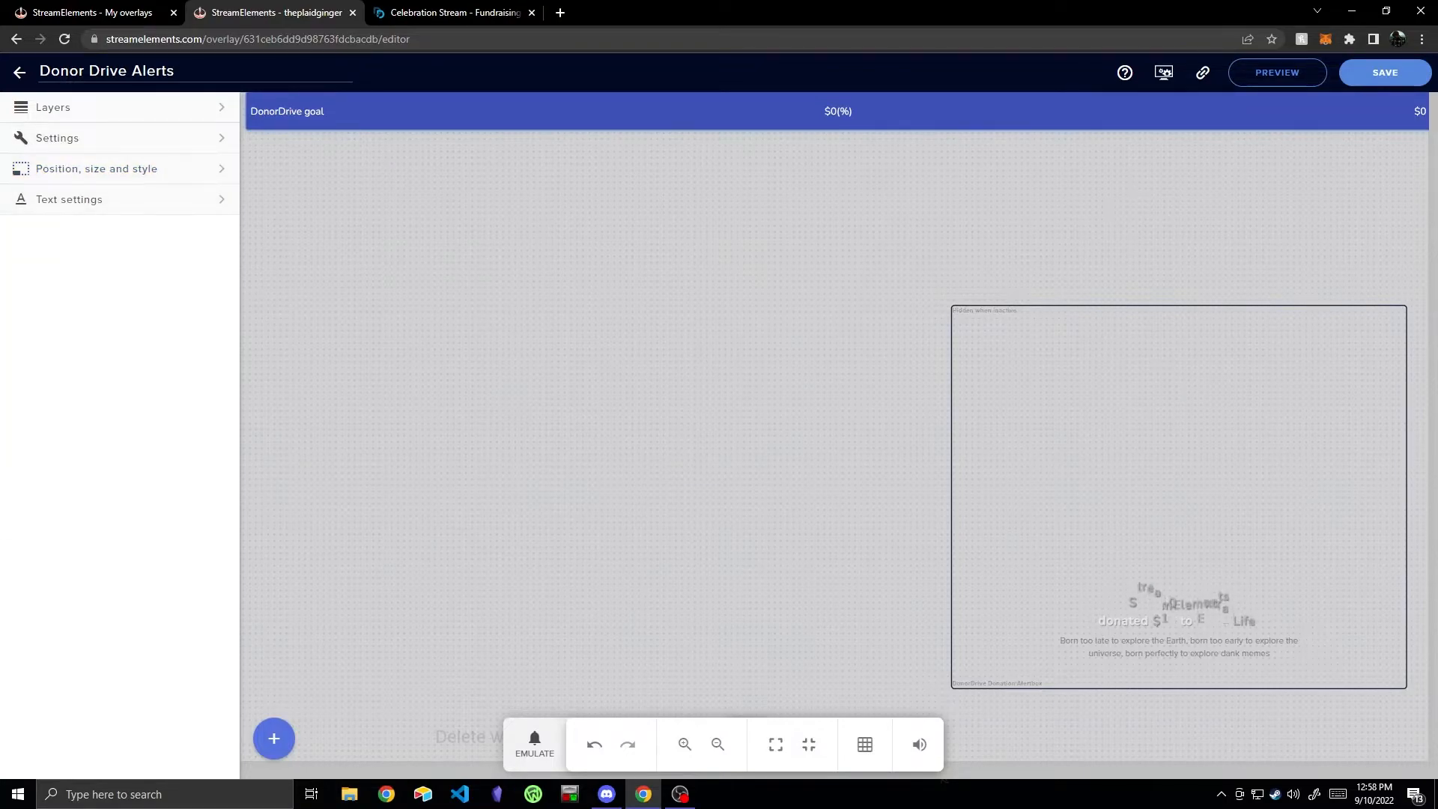
left_click(69, 200)
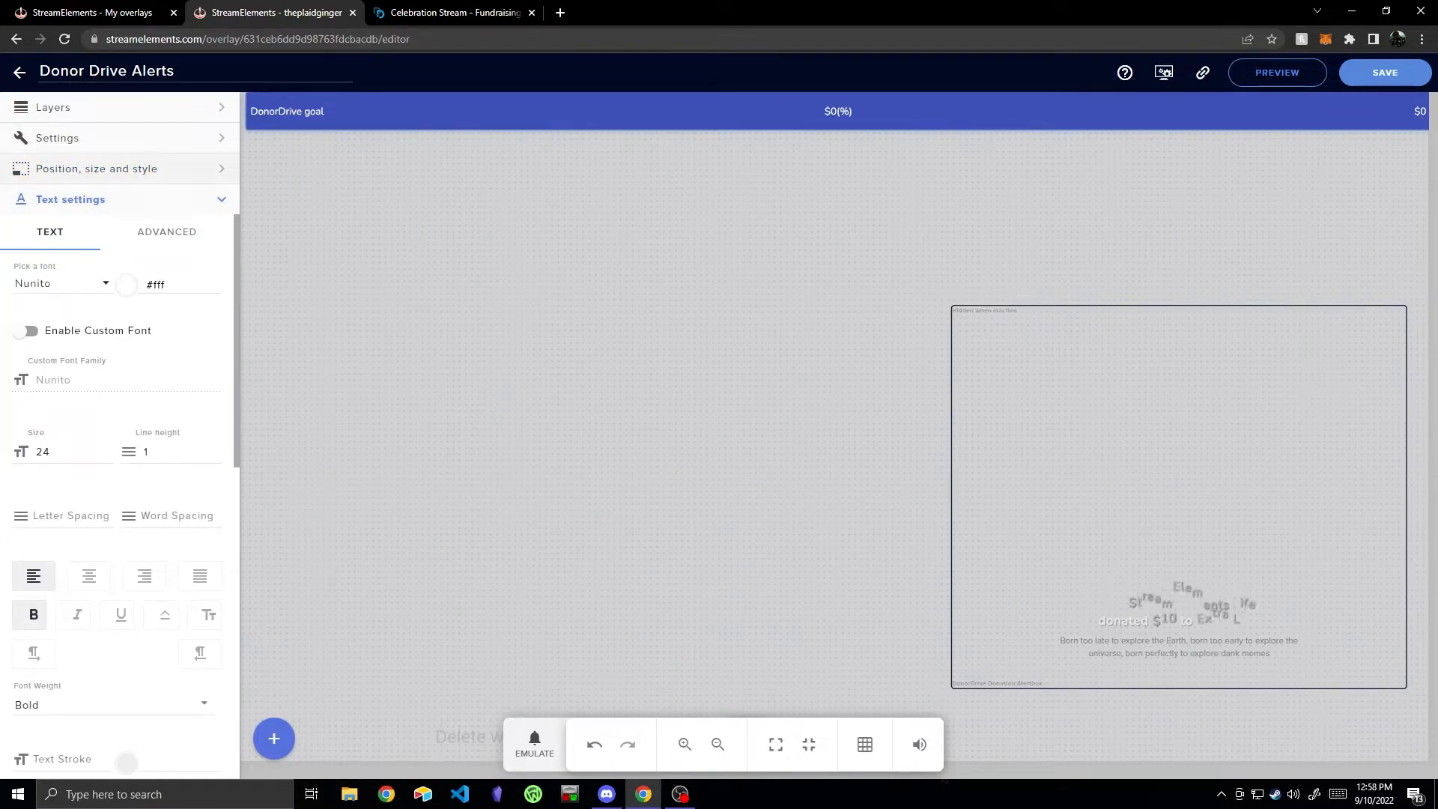
left_click(57, 138)
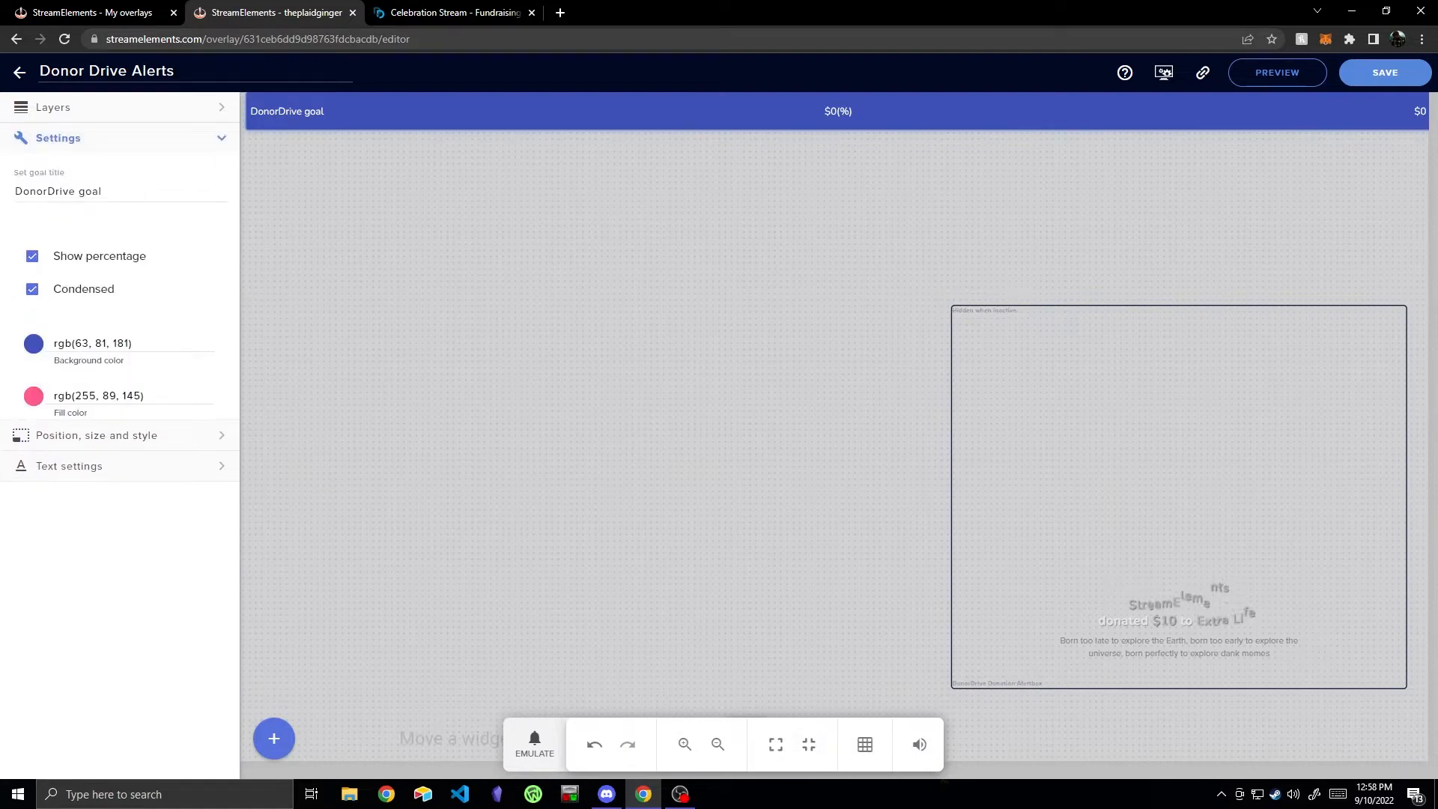
Step: Set the goal bar's background to rgb(135, 21, 223) and fill to rgb(240, 14, 90), comparing the layout without and with Condensed
left_click(34, 343)
left_click(169, 369)
left_click(187, 382)
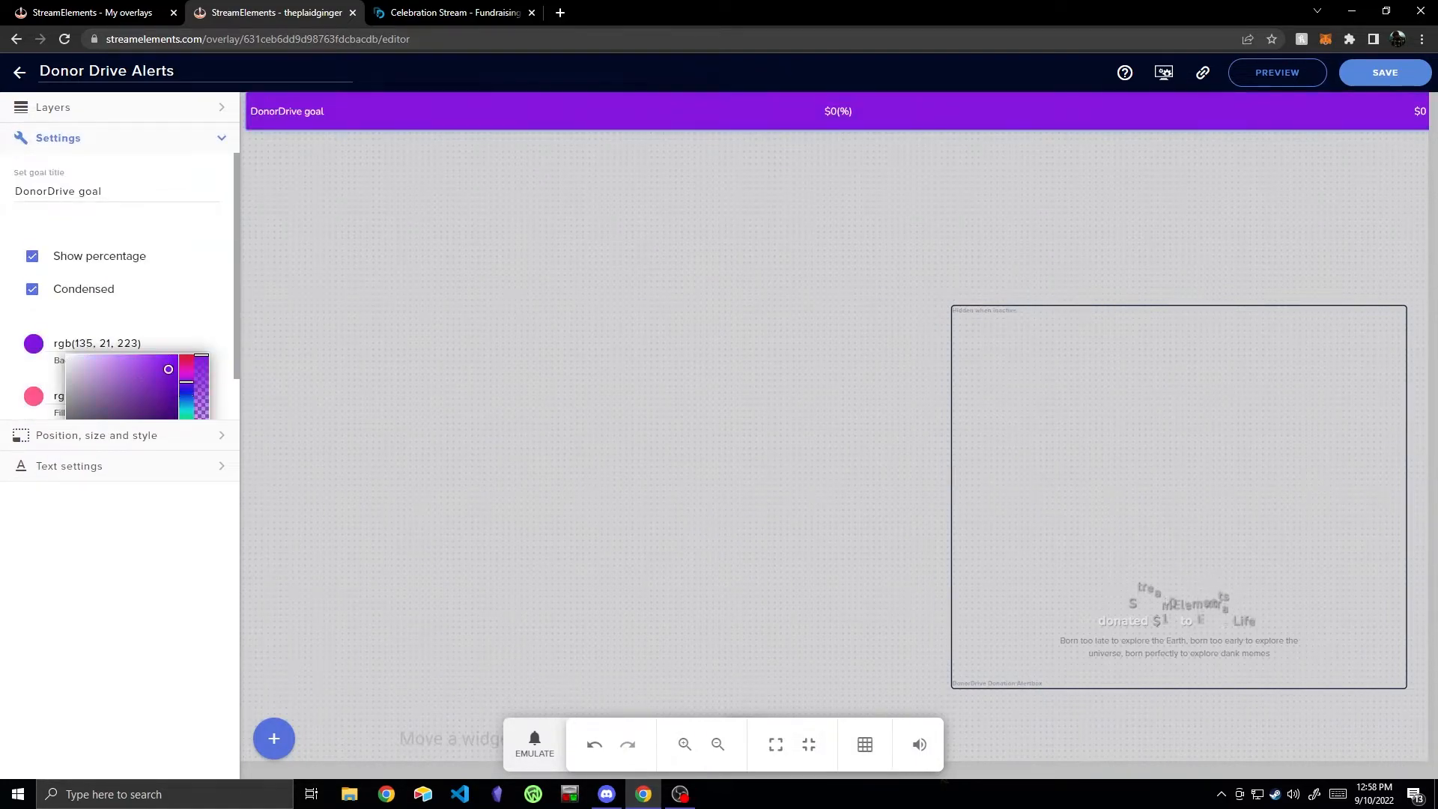
left_click(34, 396)
left_click(173, 414)
left_click(32, 290)
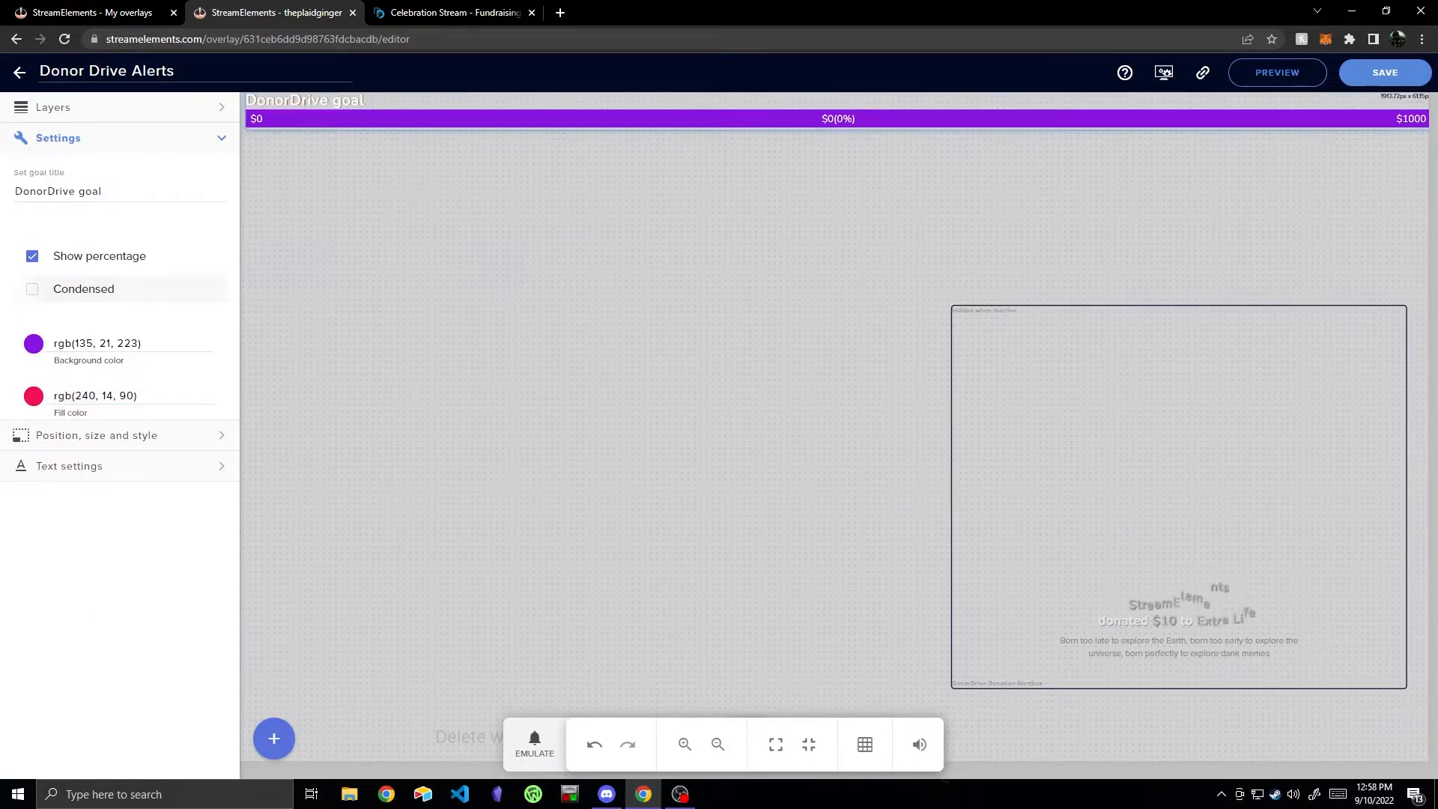
left_click(32, 289)
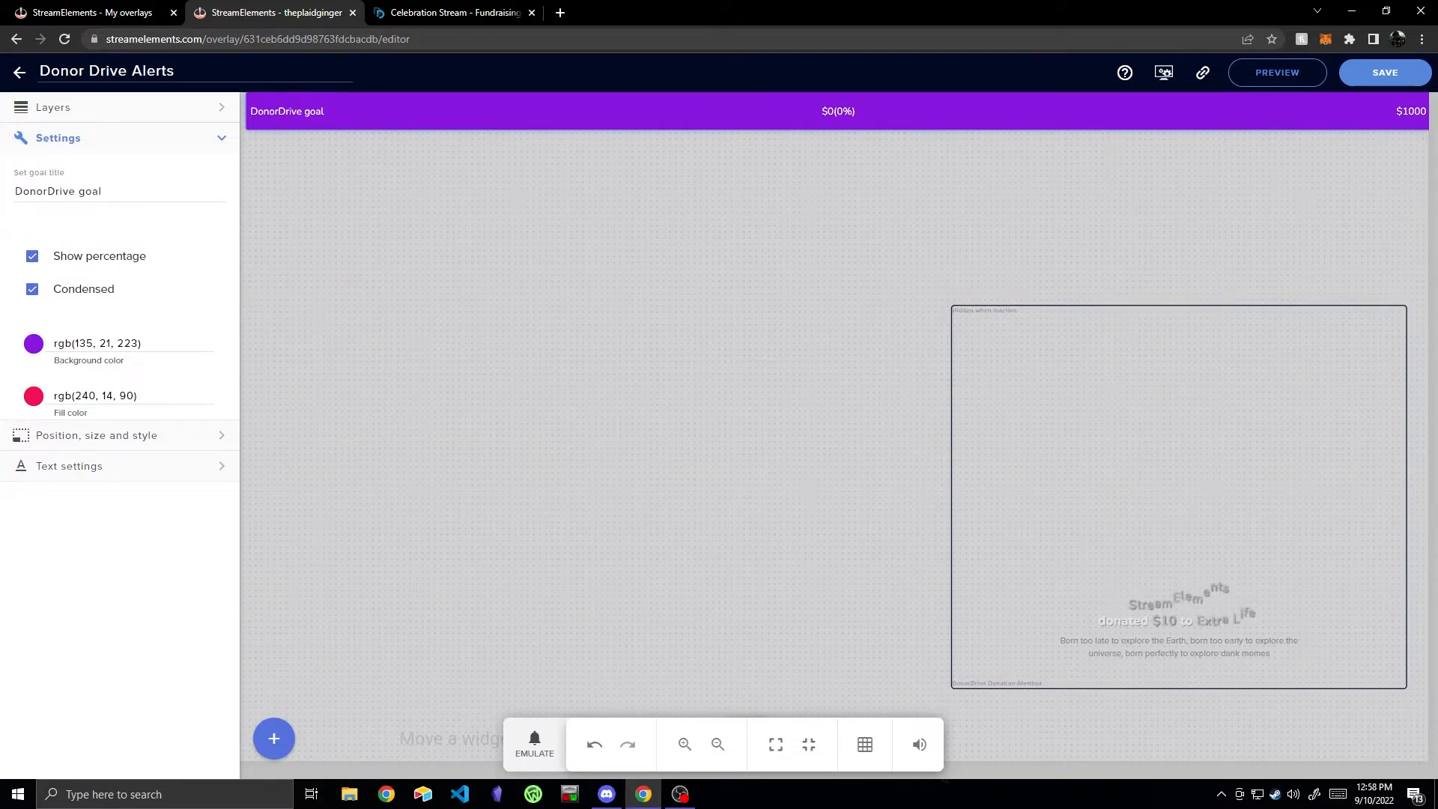
Step: Look through the charity and static/custom widgets that can be added to the overlay
left_click(480, 360)
left_click(275, 739)
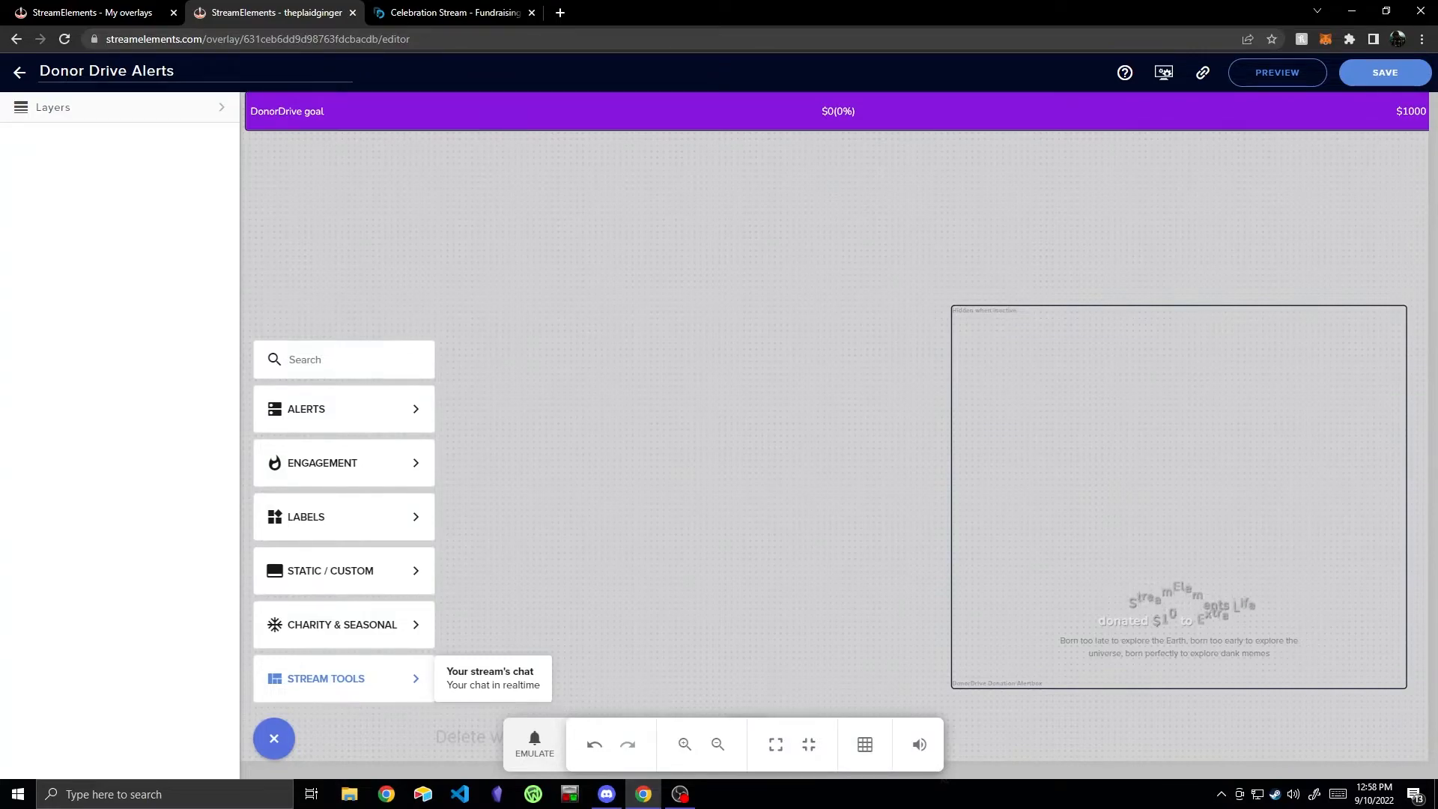
mouse_move(374, 624)
mouse_move(480, 617)
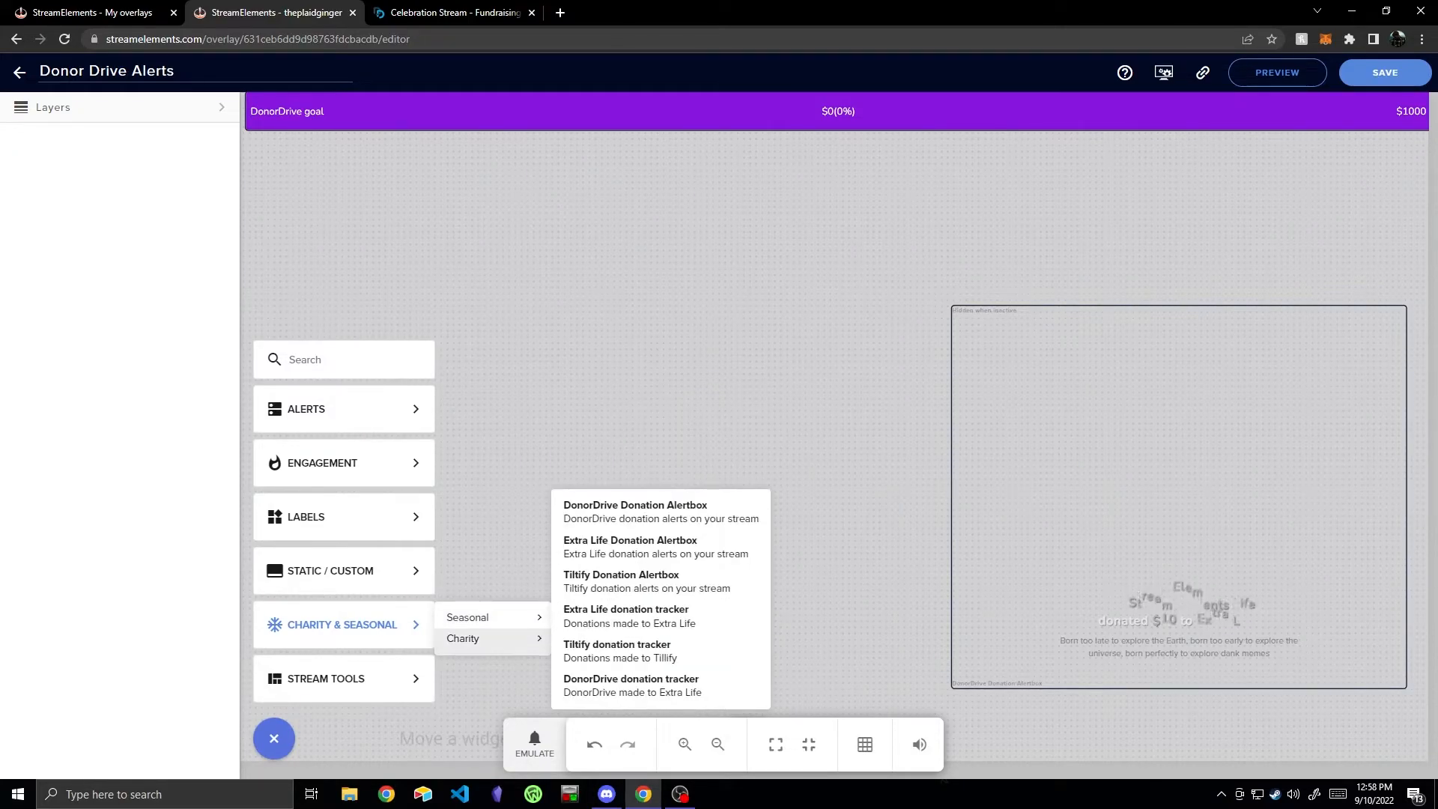
mouse_move(375, 573)
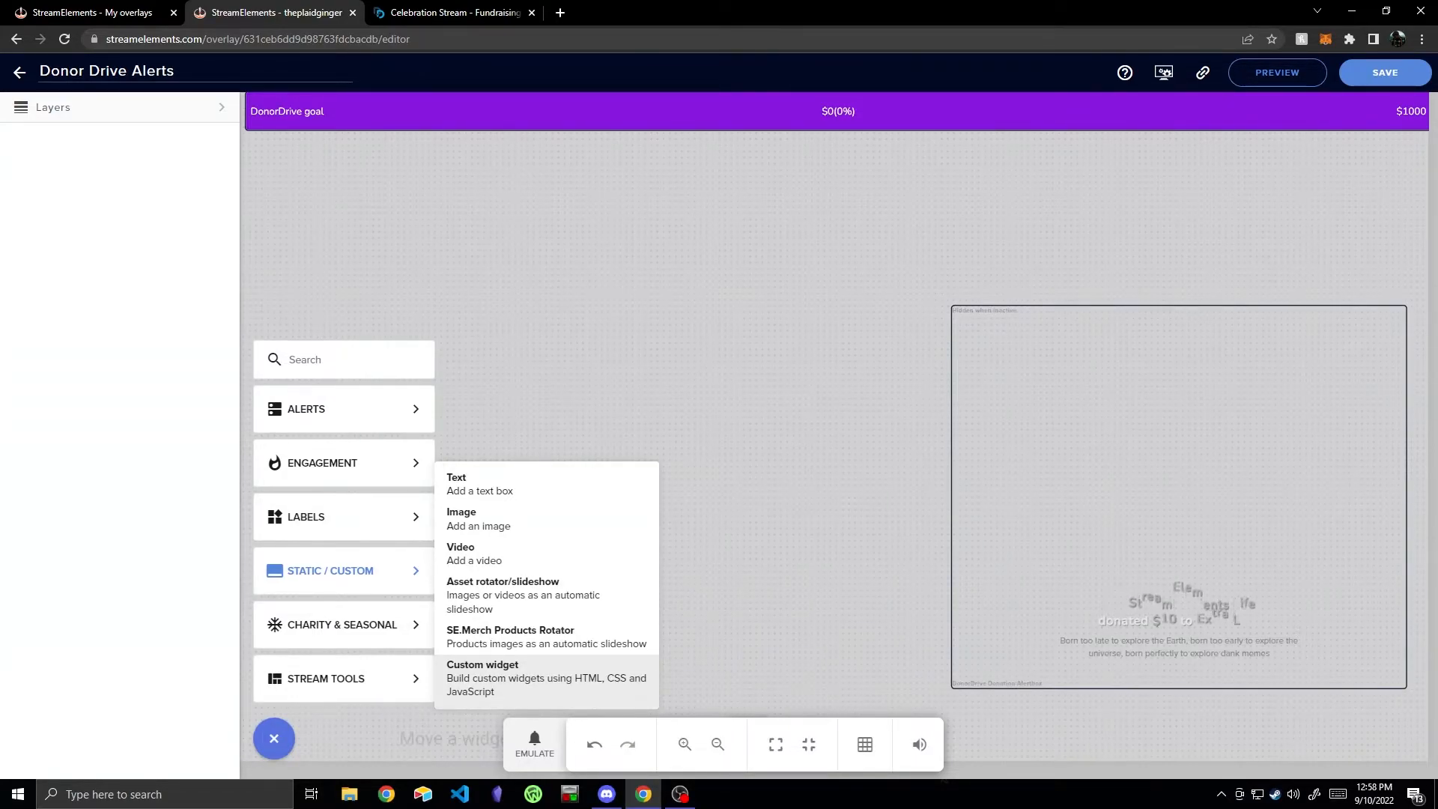
left_click(547, 679)
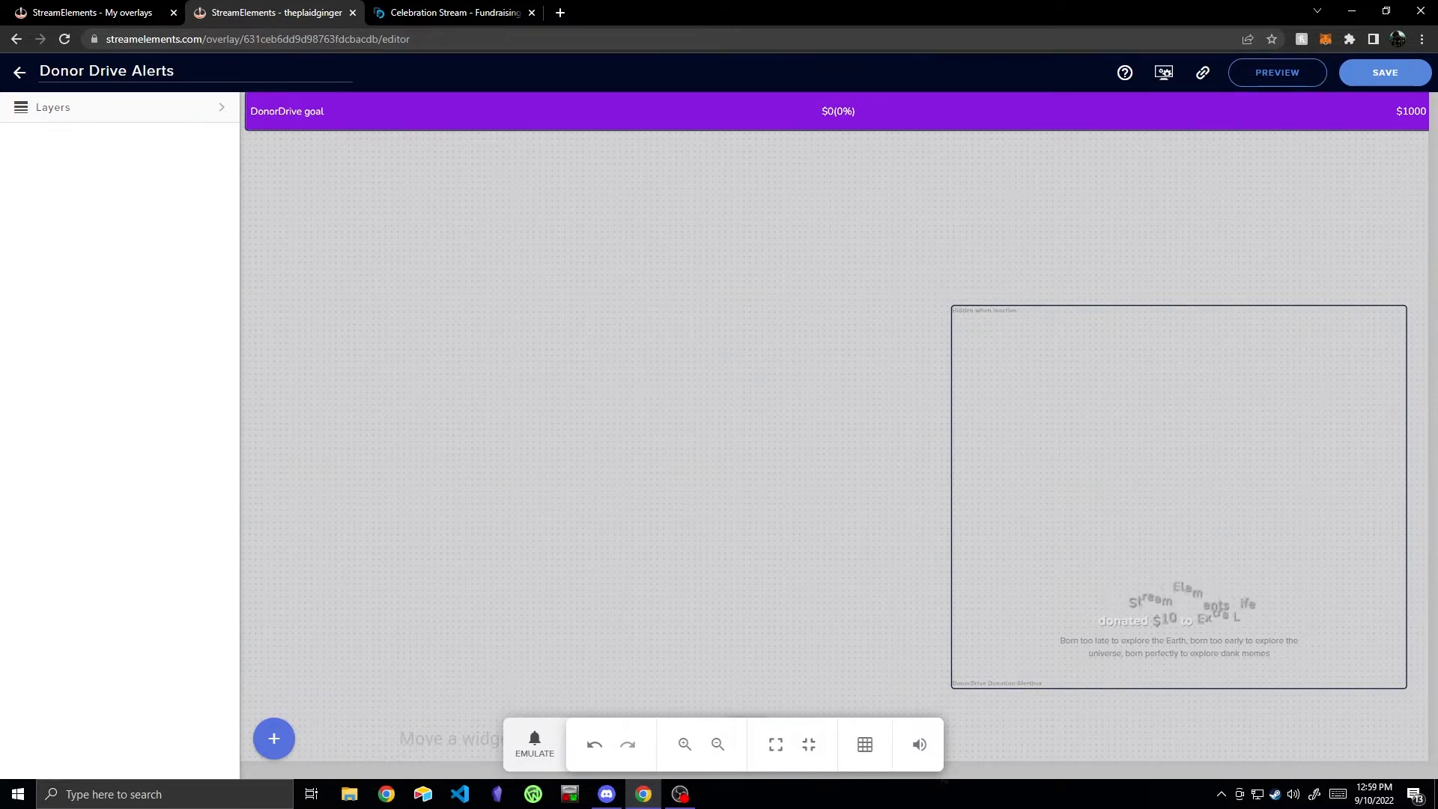
Step: Resize the goal bar to about 1538 by 65 px, inset from the overlay's upper edge, and review its rotation and text options
left_click_drag(838, 110, 787, 132)
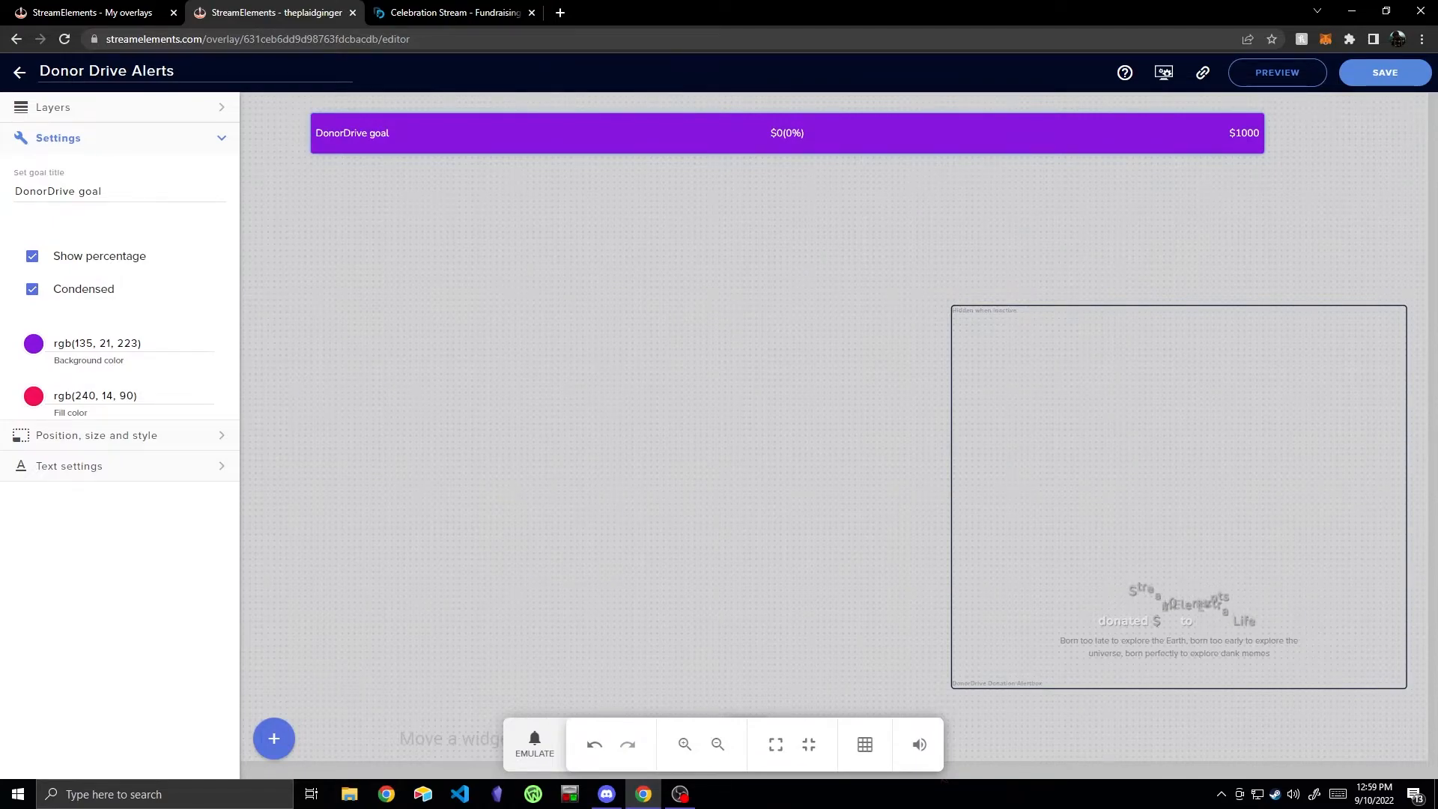
left_click(97, 435)
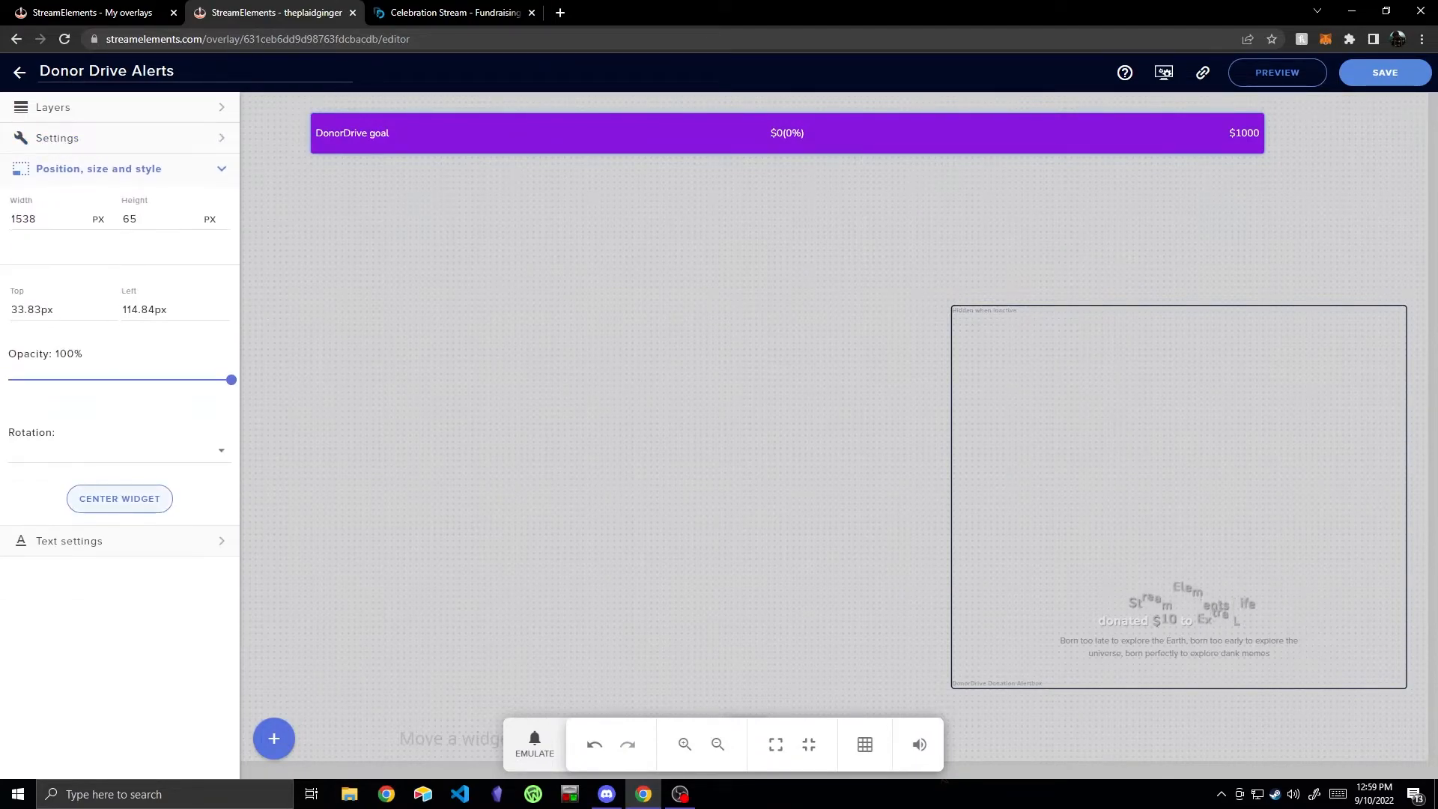
left_click(97, 449)
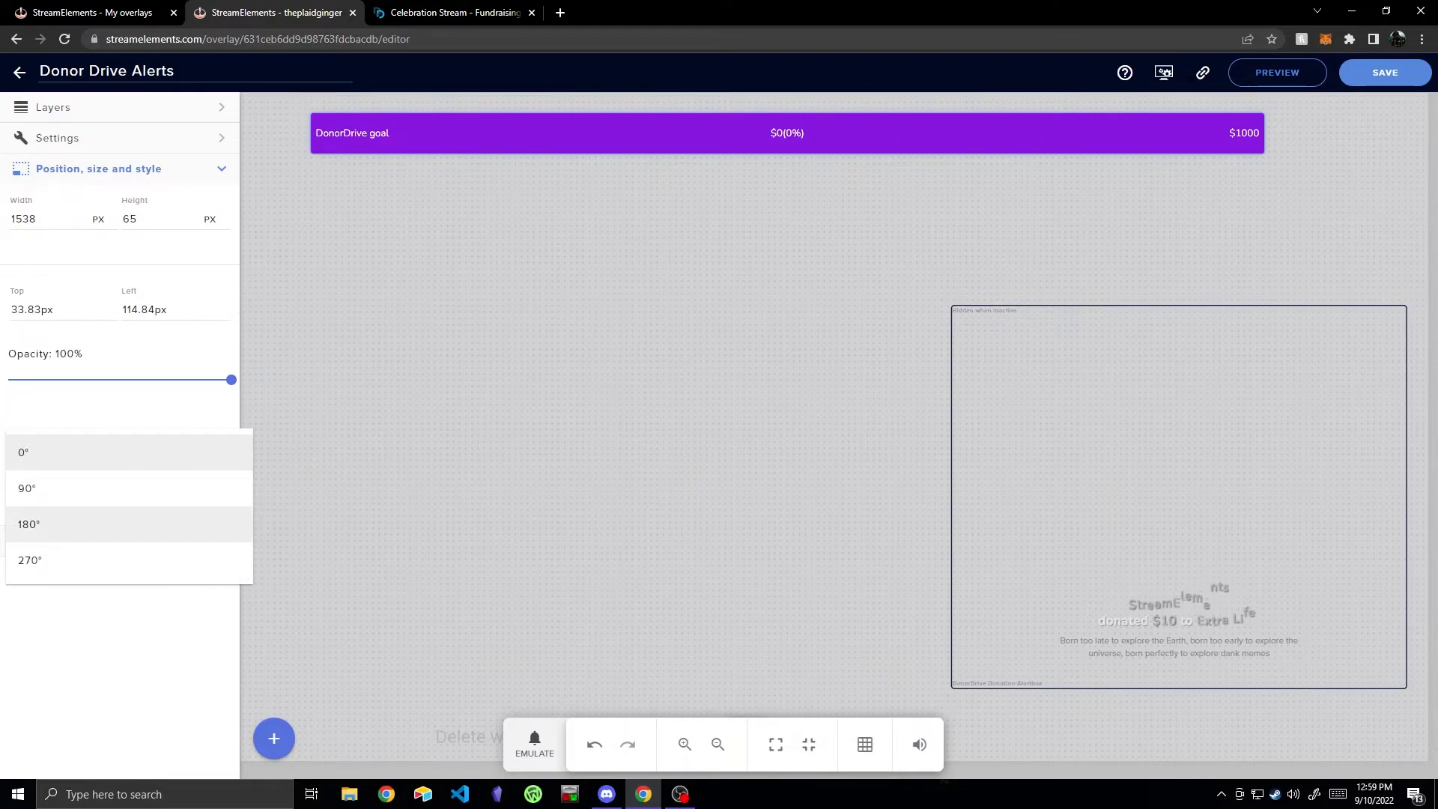
left_click(116, 630)
left_click(94, 540)
scroll(94, 535, "down", 4)
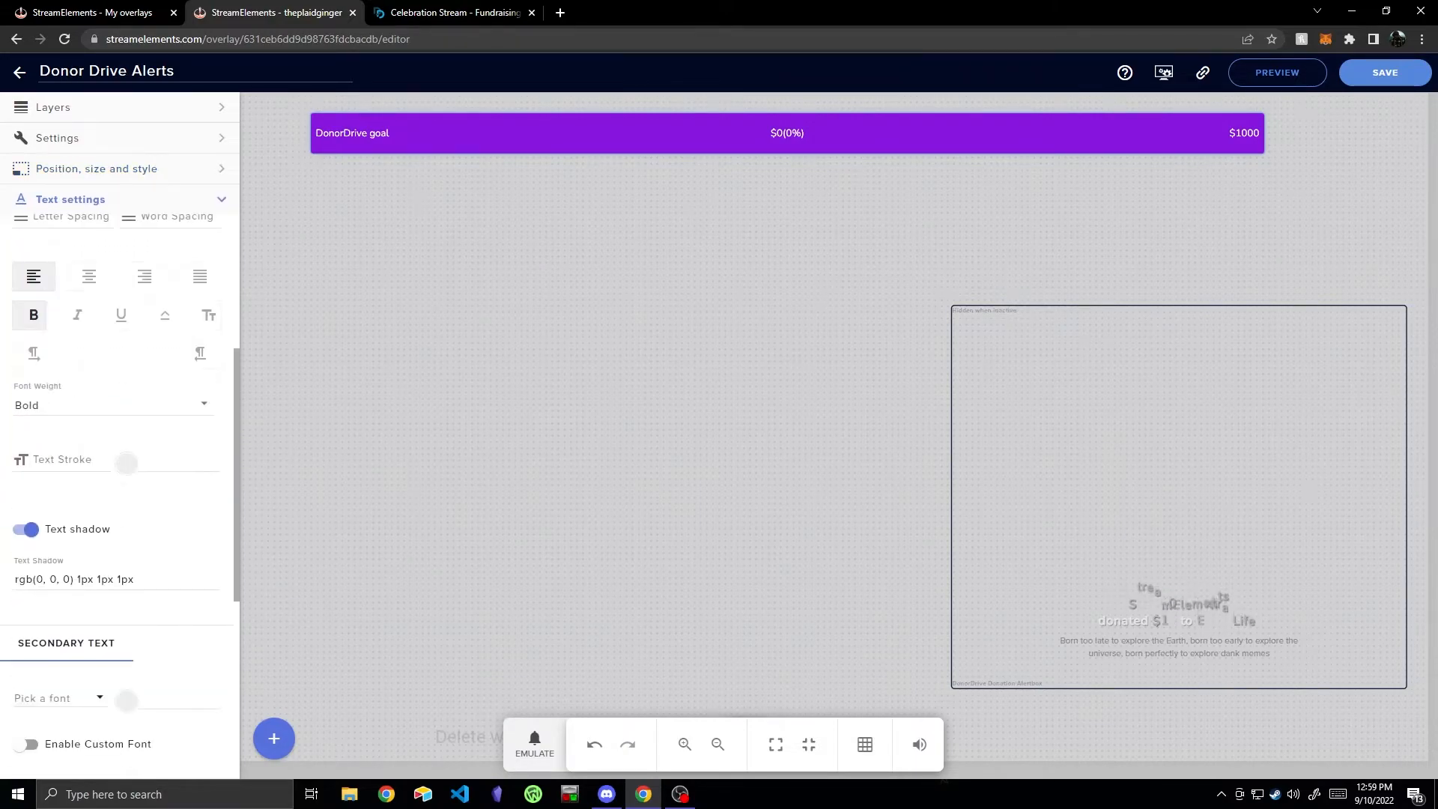
scroll(106, 555, "down", 5)
scroll(105, 555, "down", 1)
scroll(106, 555, "up", 10)
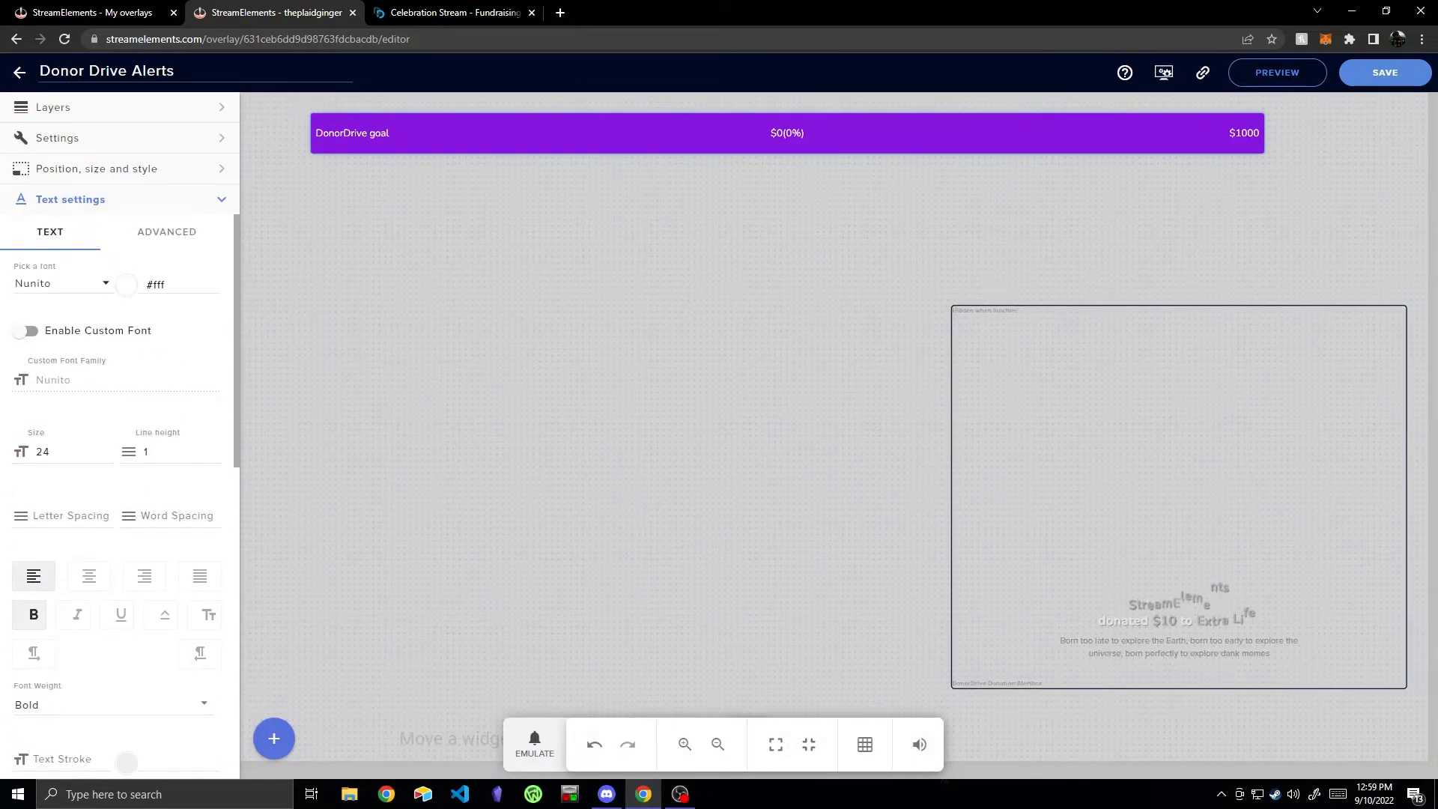
left_click(599, 389)
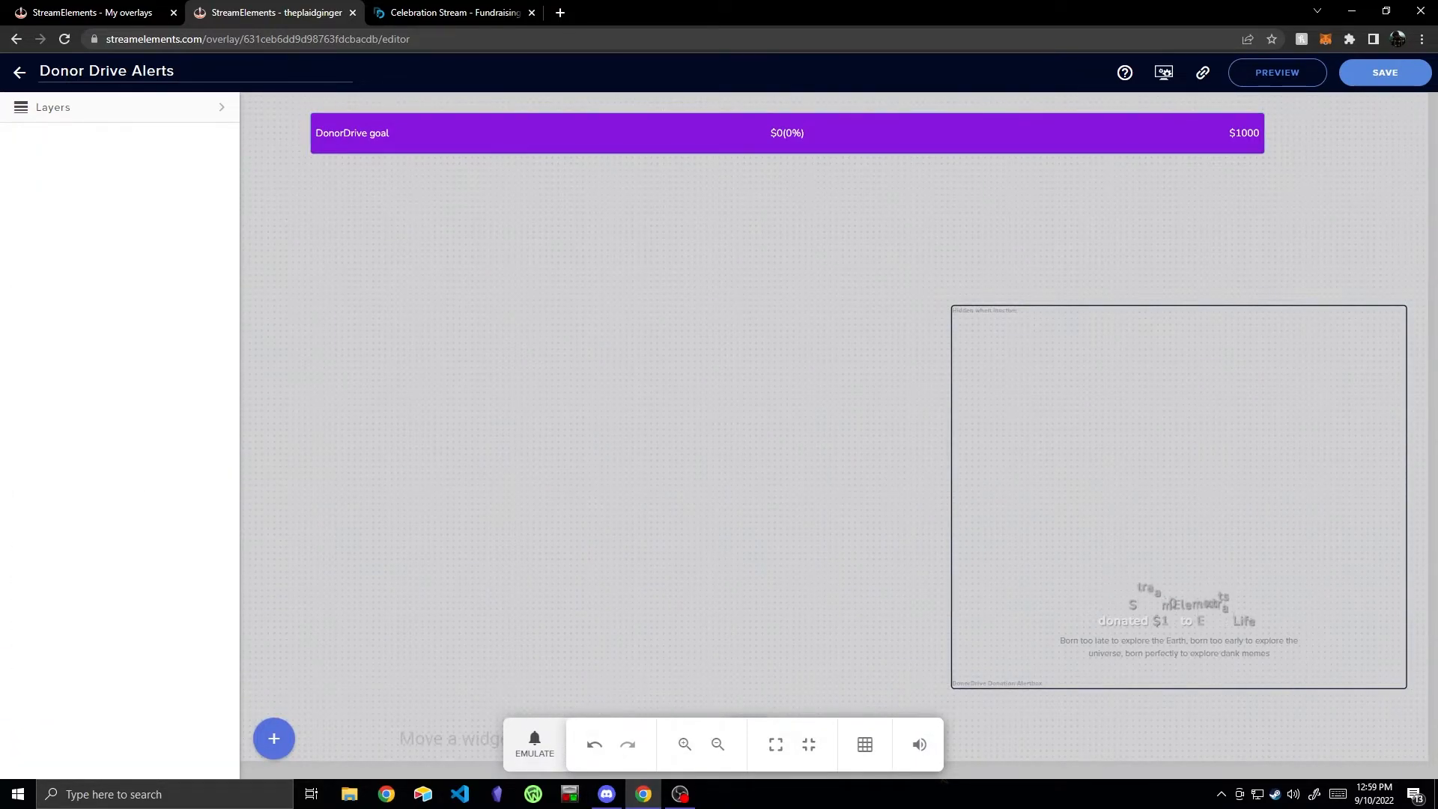
Step: Switch to the Celebration Stream fundraising site and look through its dashboard
key("ctrl+Tab")
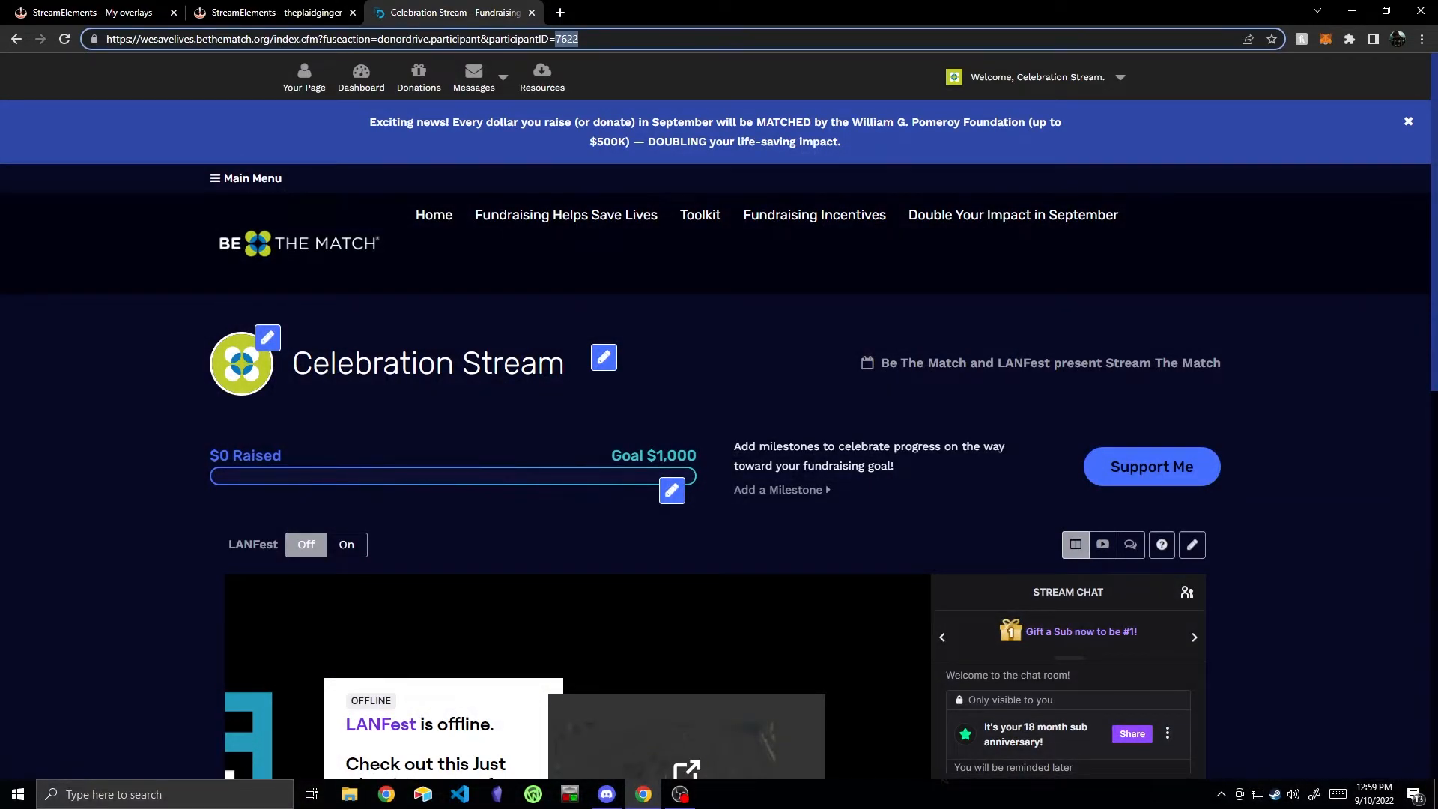
key("Escape")
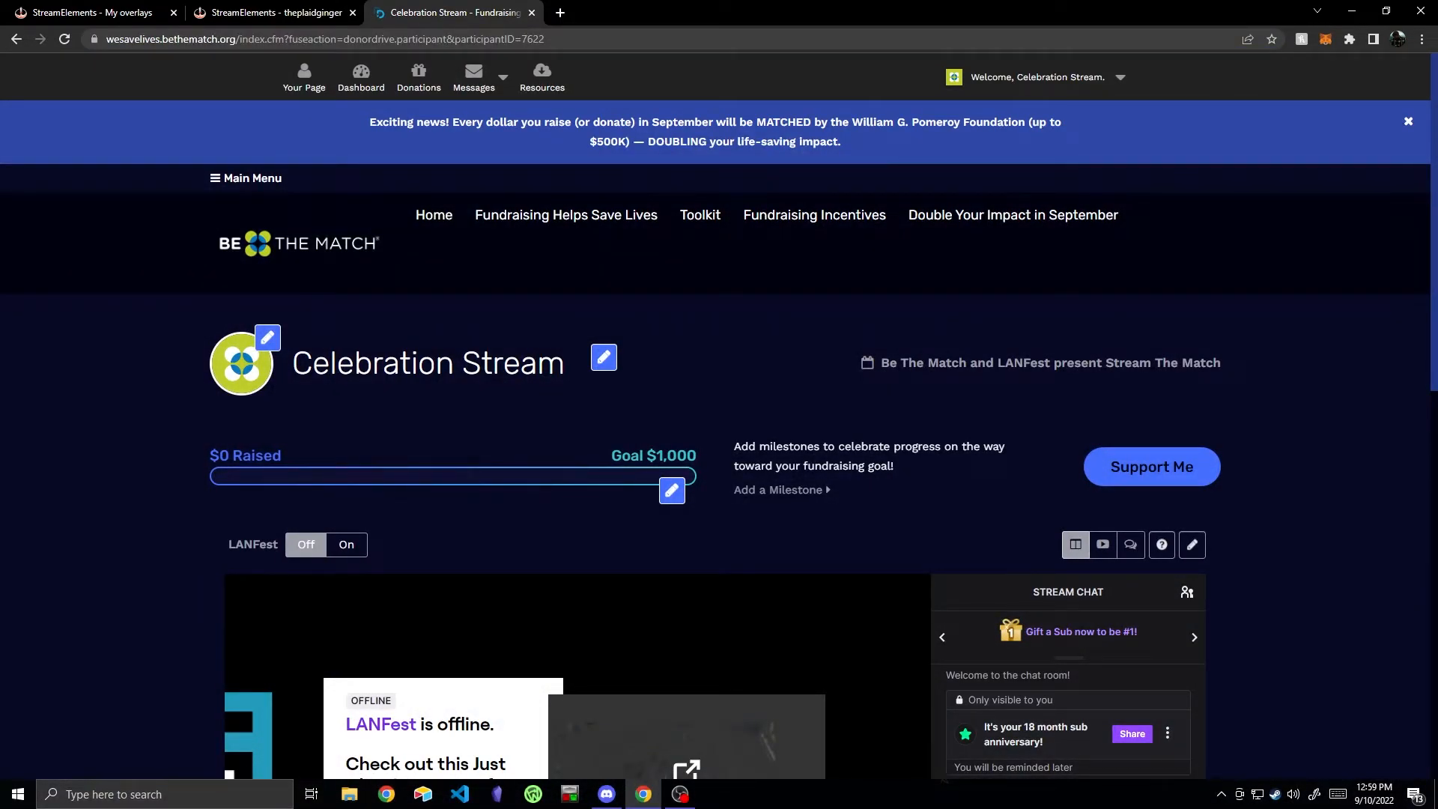
left_click(361, 76)
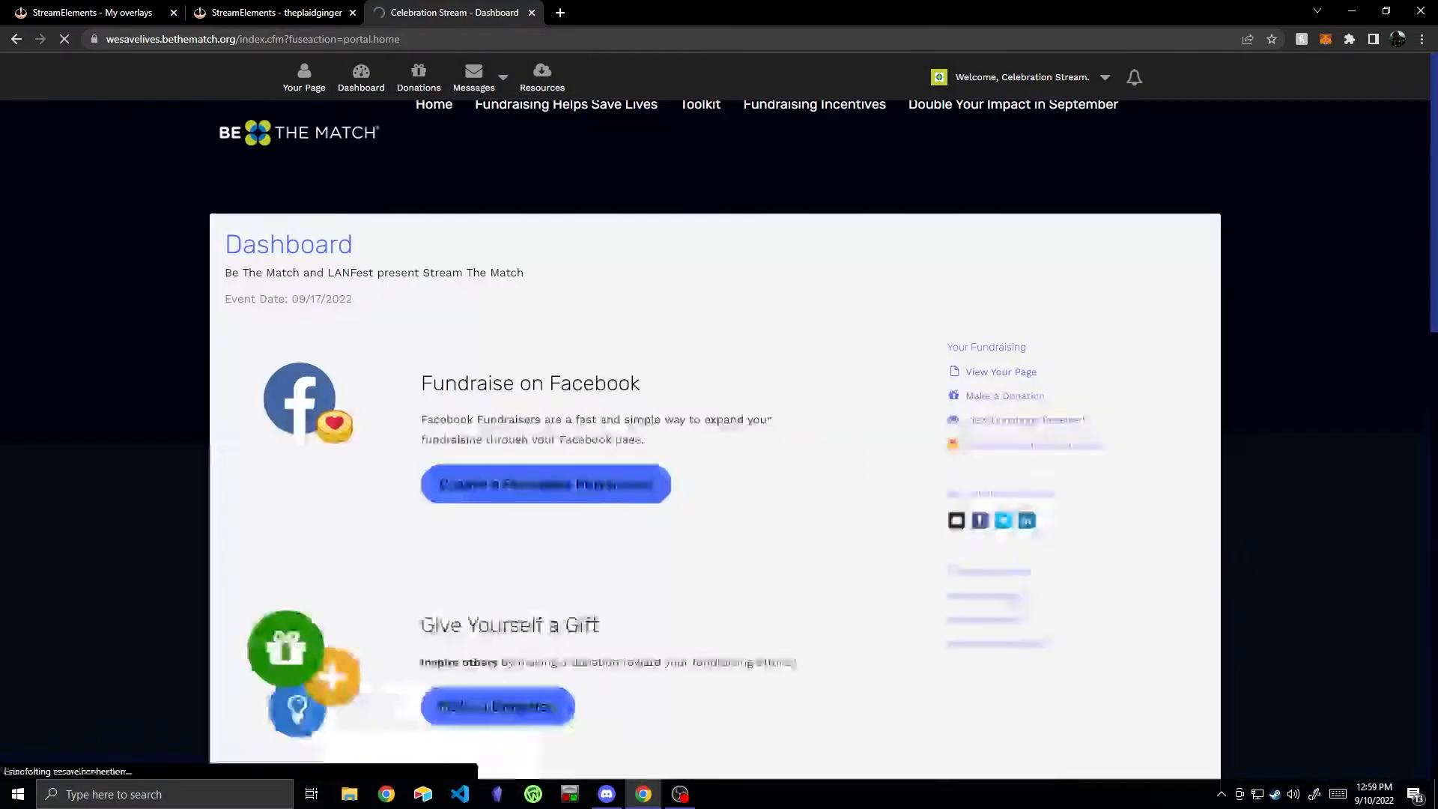
scroll(719, 431, "down", 3)
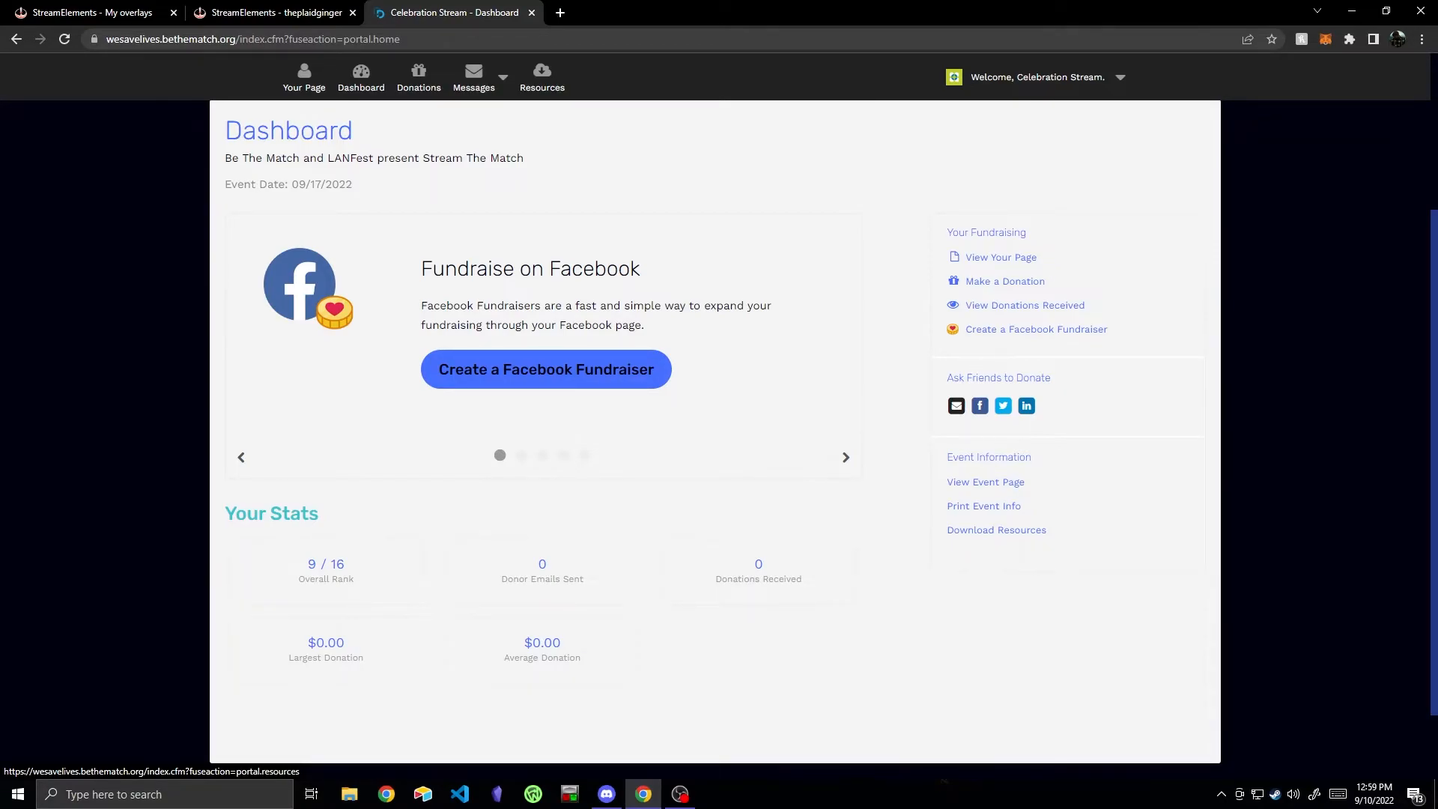
scroll(719, 432, "up", 3)
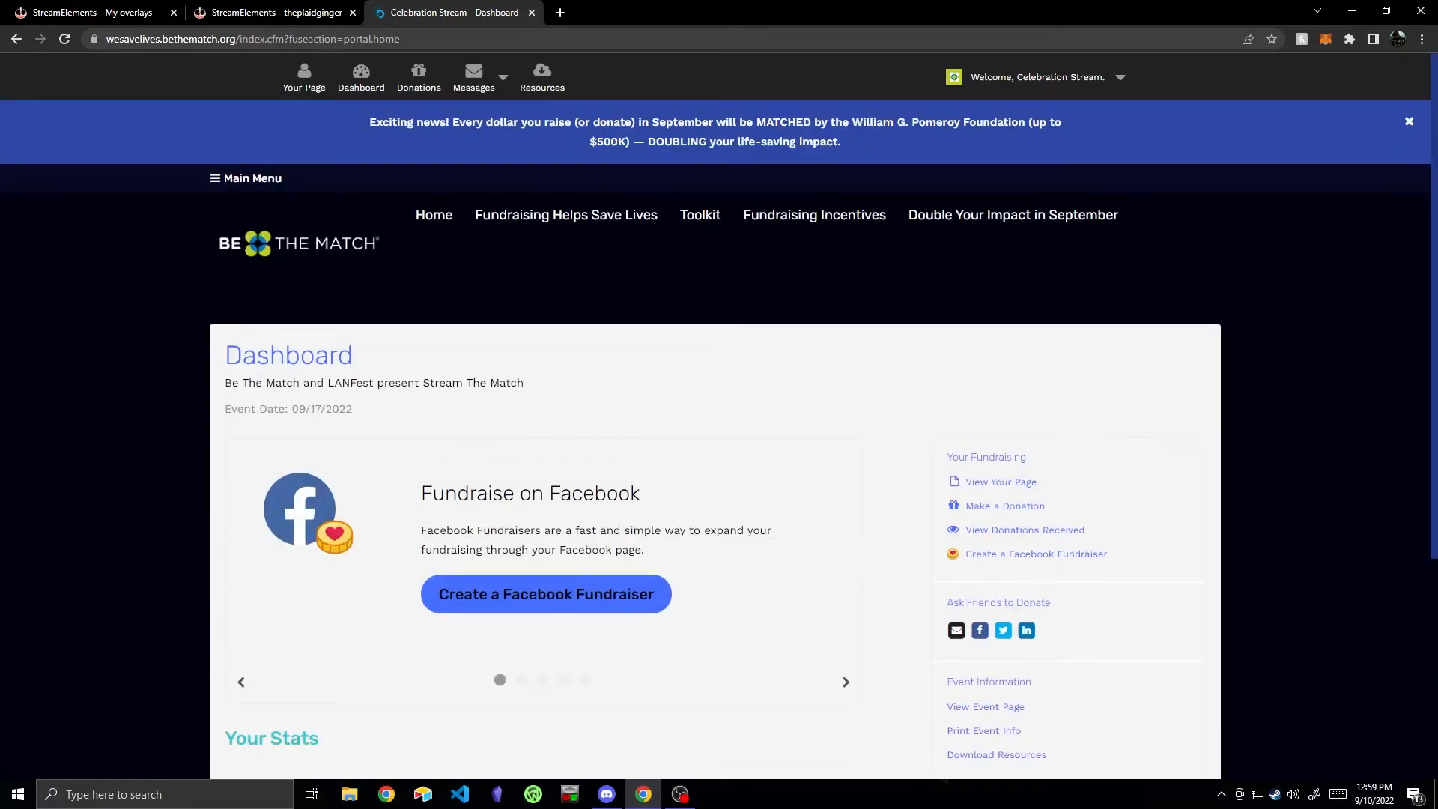
Step: Return to the Celebration Stream page, open its stream settings for editing, and select the graphic overlay link
left_click(304, 76)
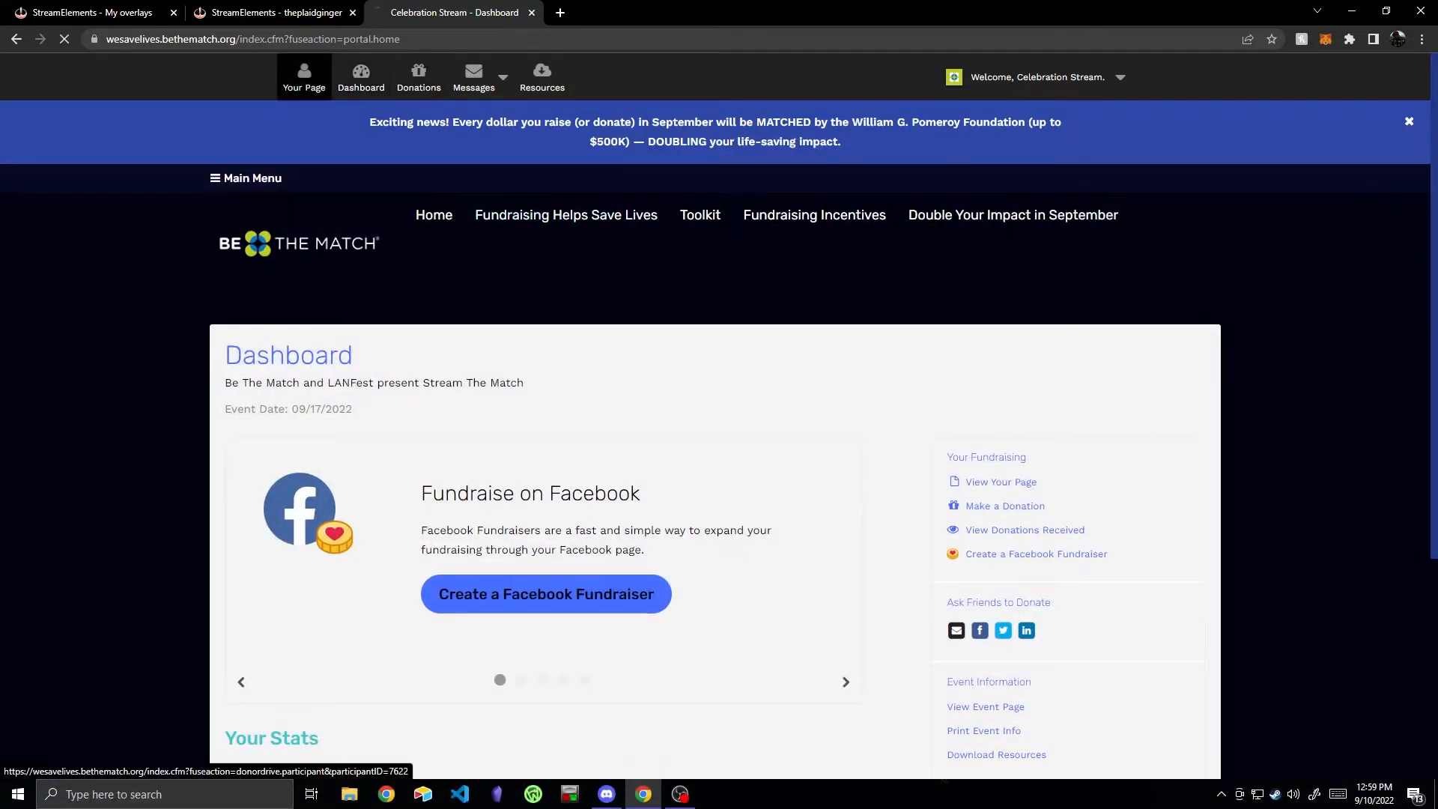
scroll(719, 450, "down", 4)
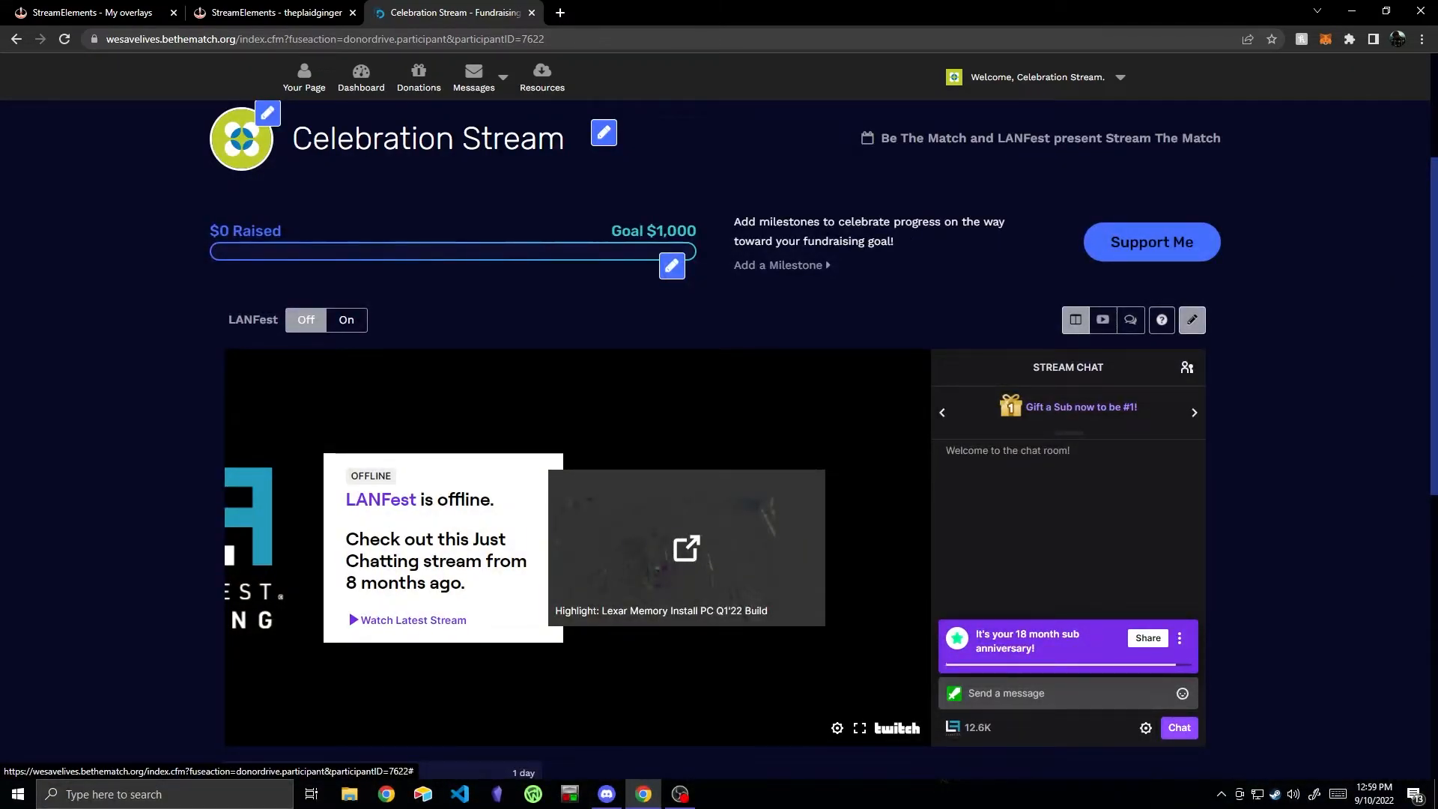
left_click(1192, 320)
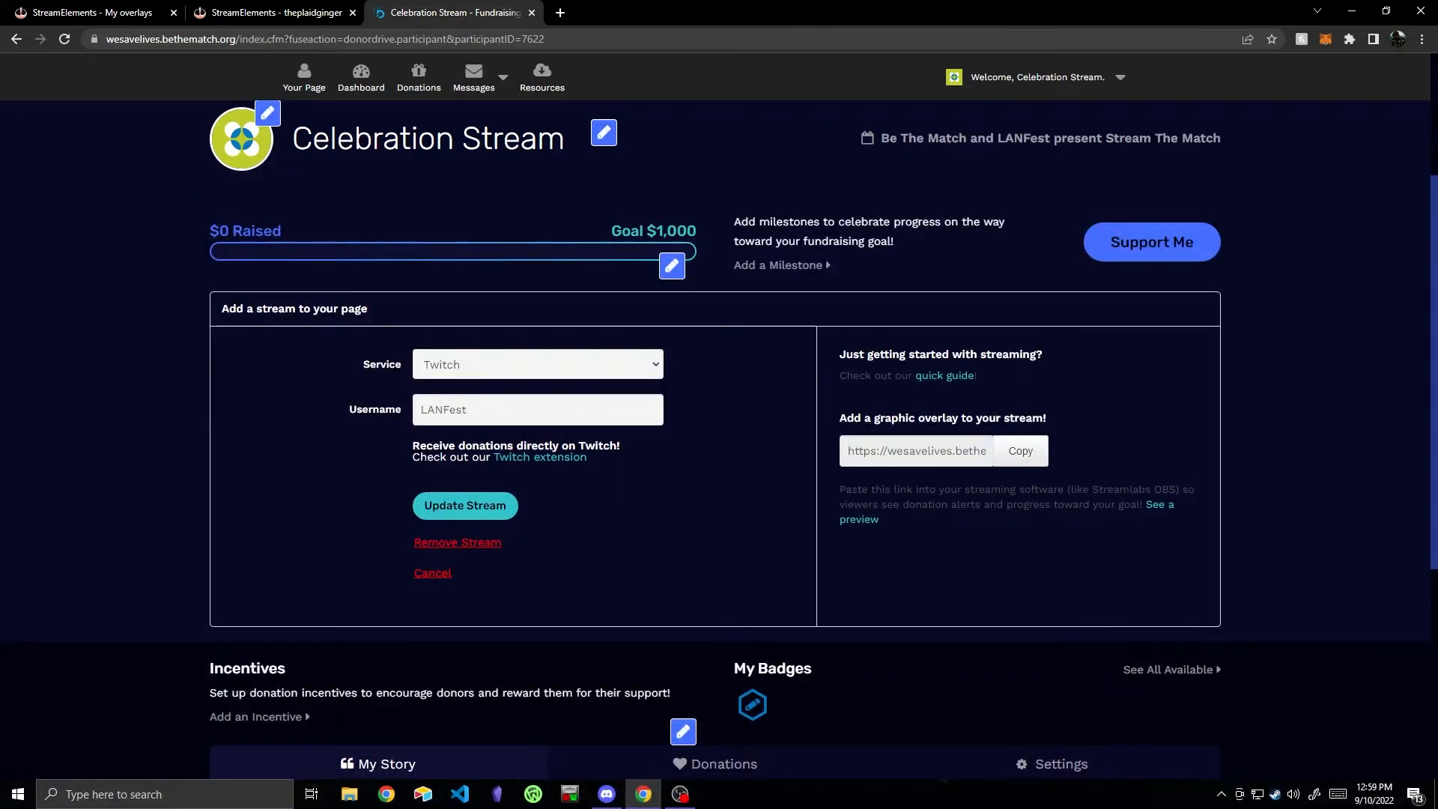
scroll(715, 449, "up", 1)
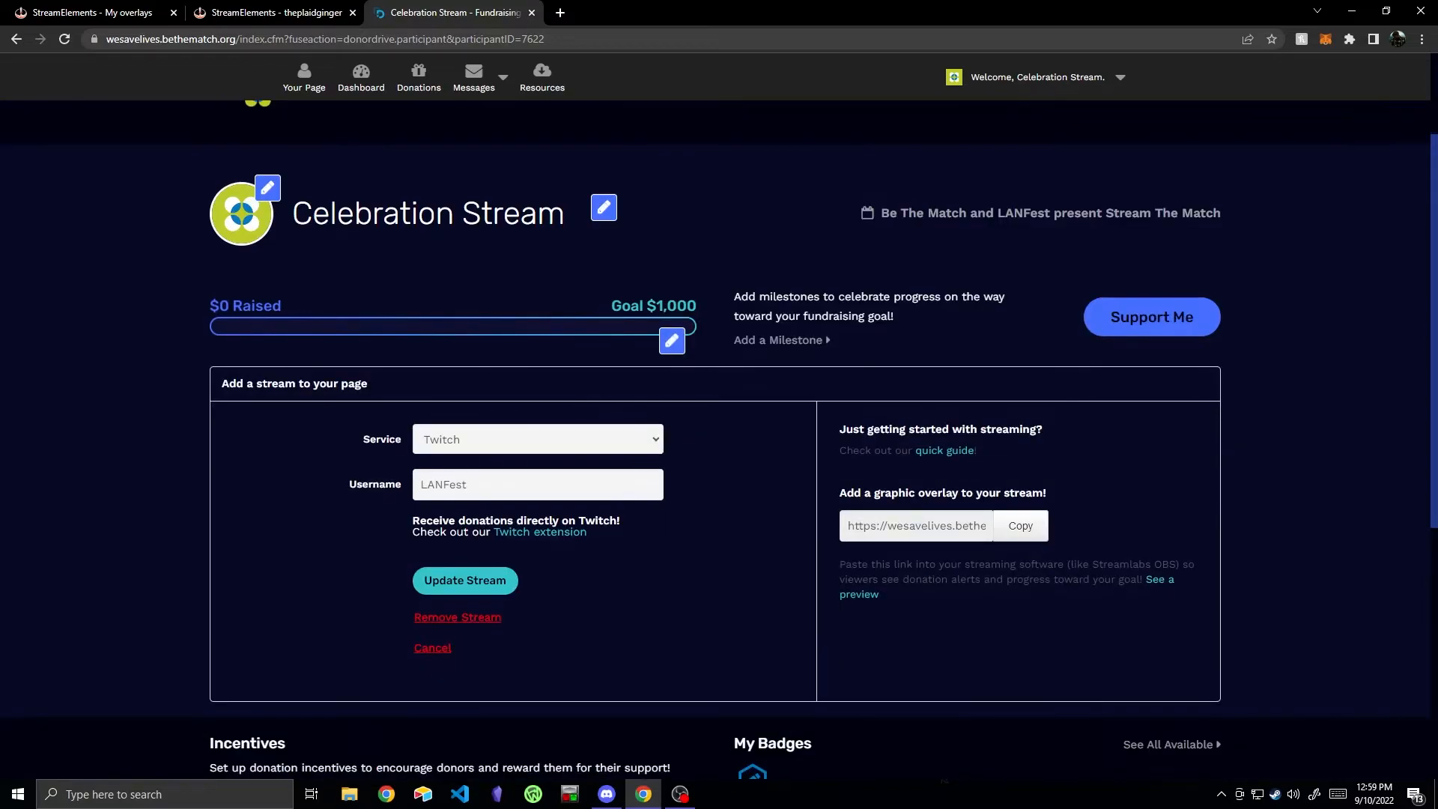
scroll(716, 449, "down", 1)
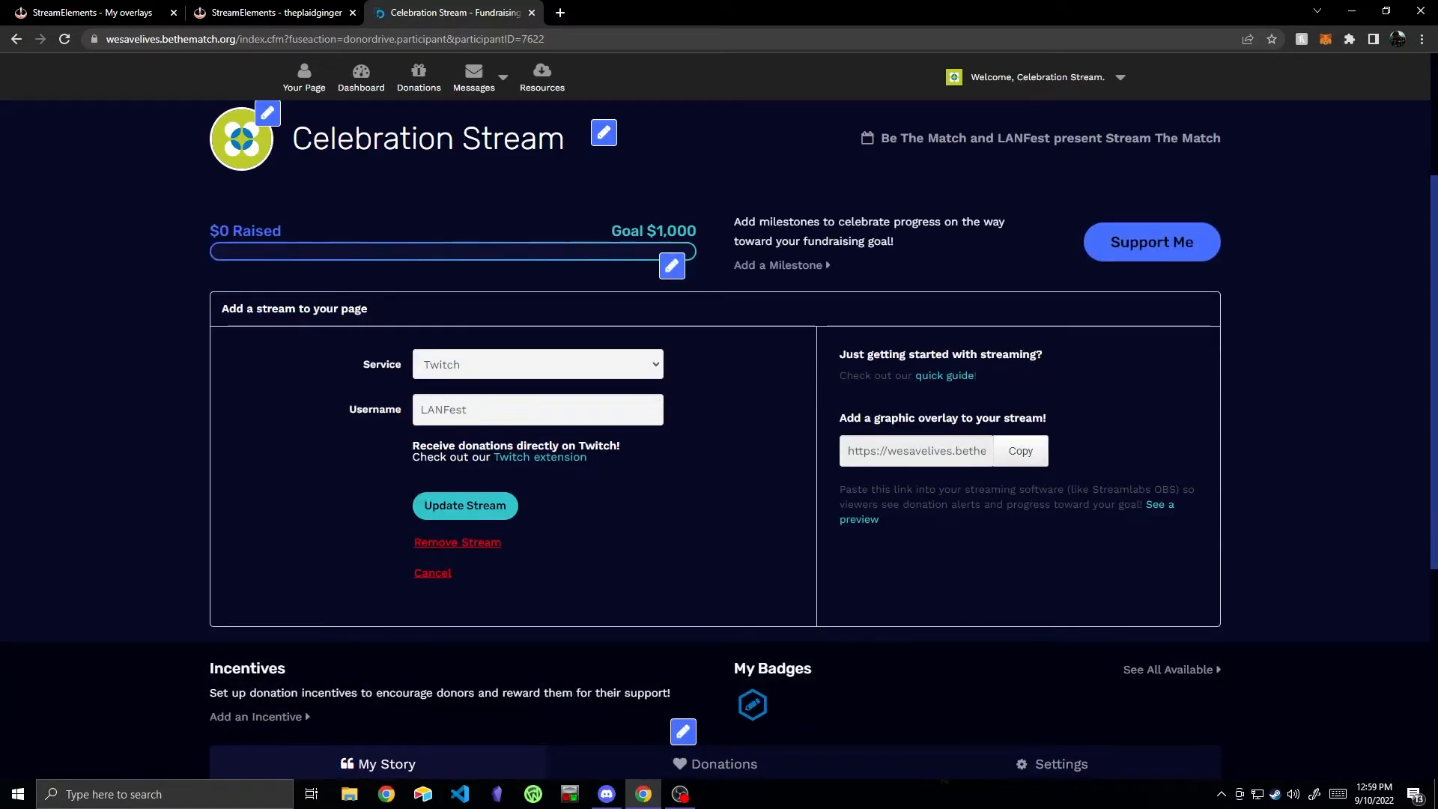
left_click(917, 450)
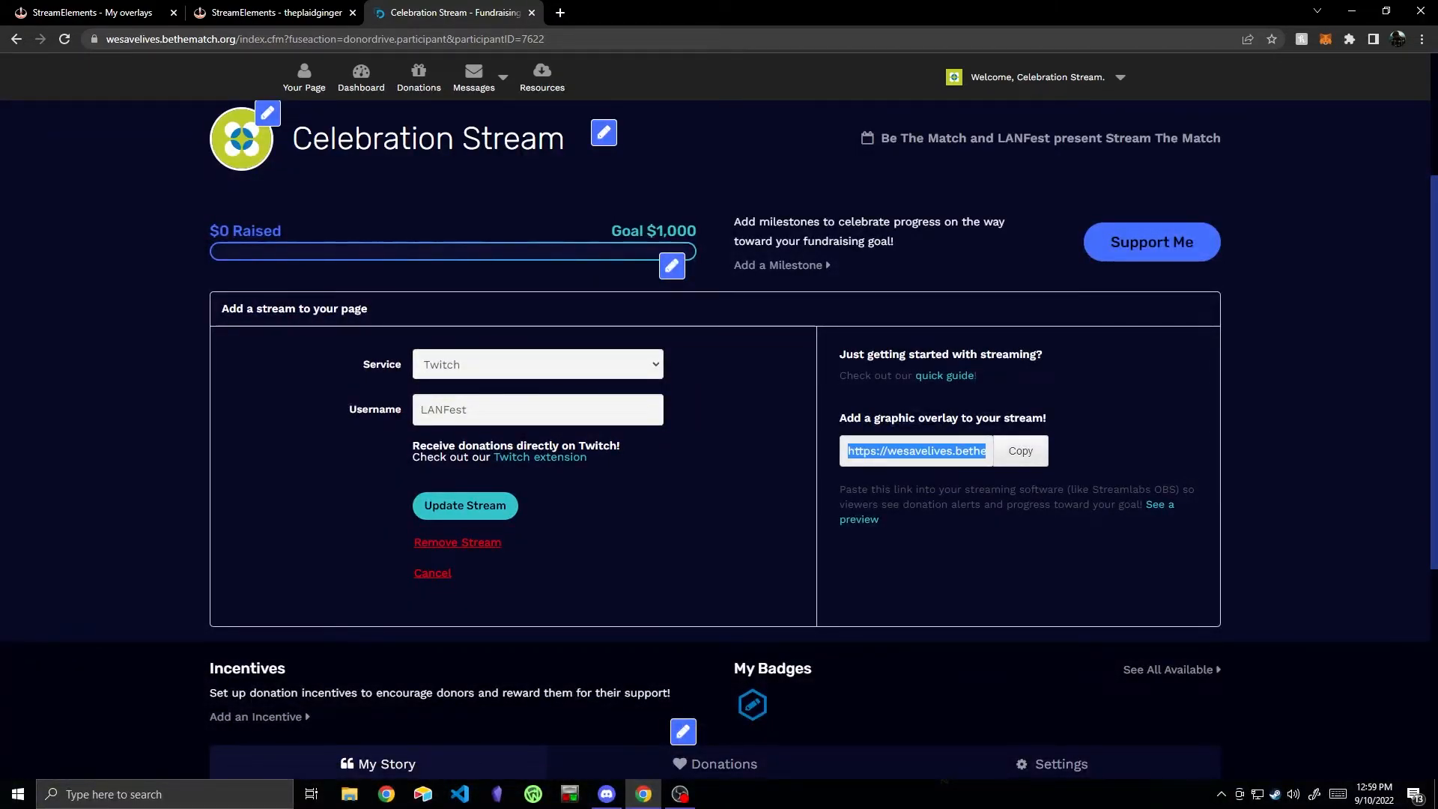
Step: Switch to OBS and paste the copied DonorDrive graphic overlay link as the new browser source's URL
key("ctrl+shift+Tab")
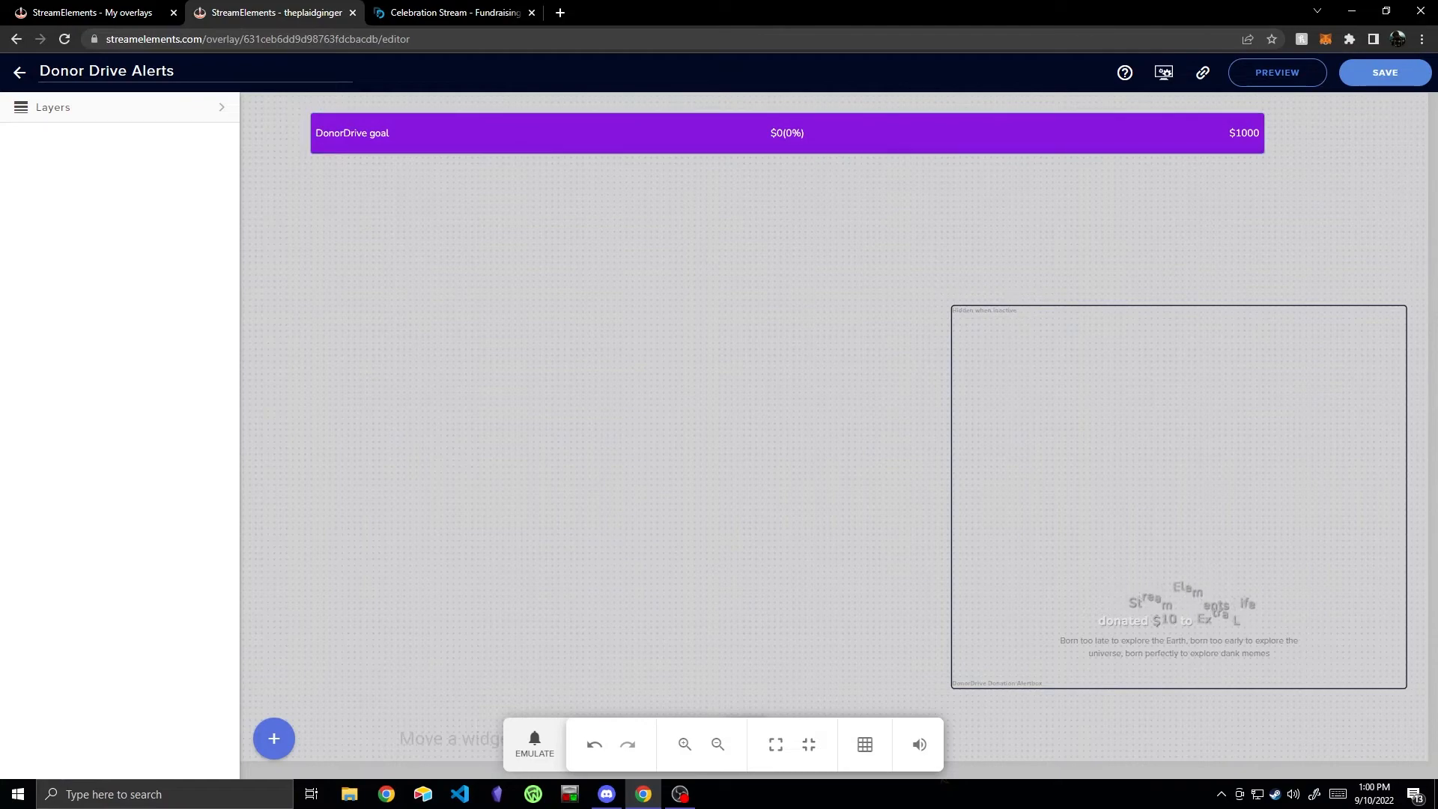
key("alt+Tab")
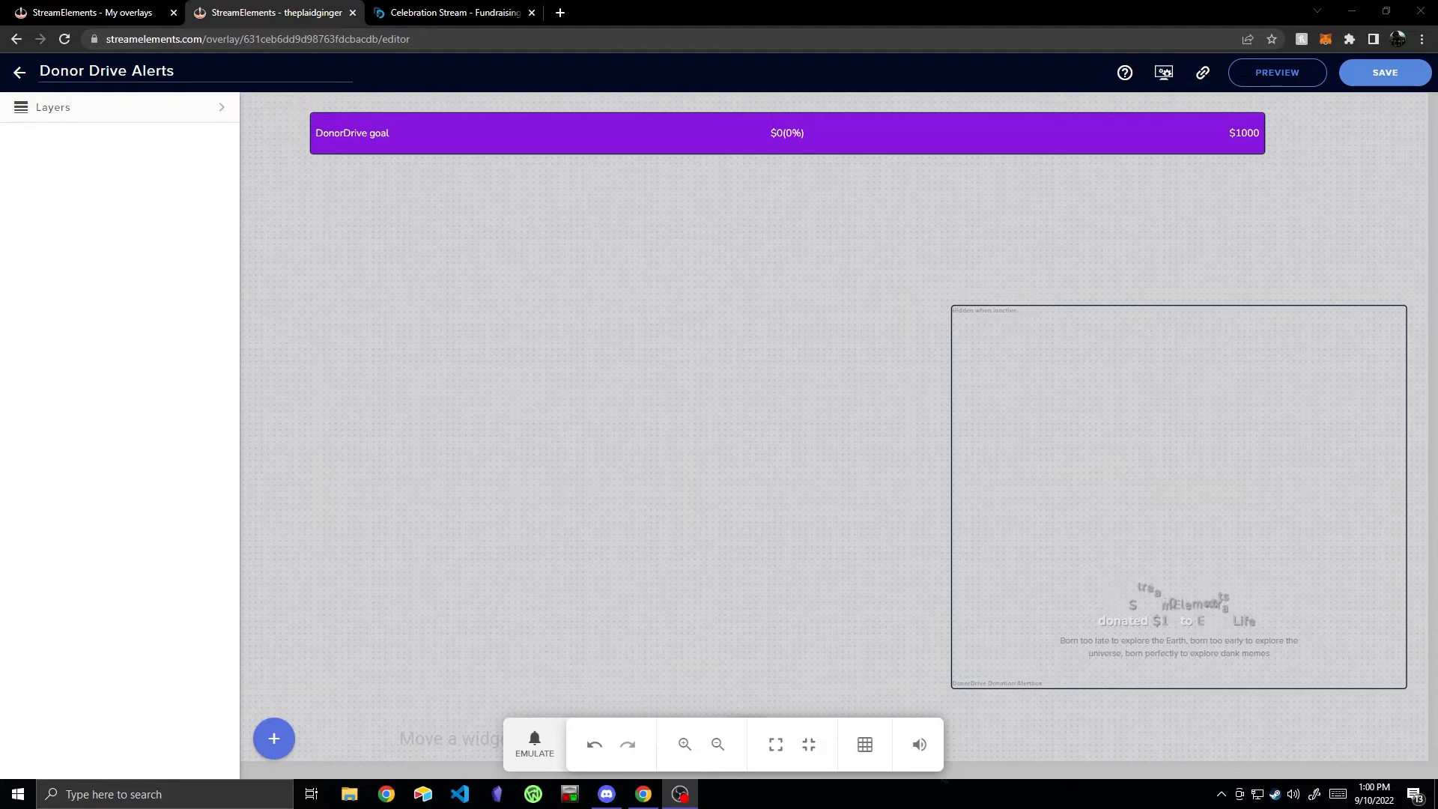
left_click_drag(778, 1, 777, 44)
left_click_drag(622, 442, 605, 442)
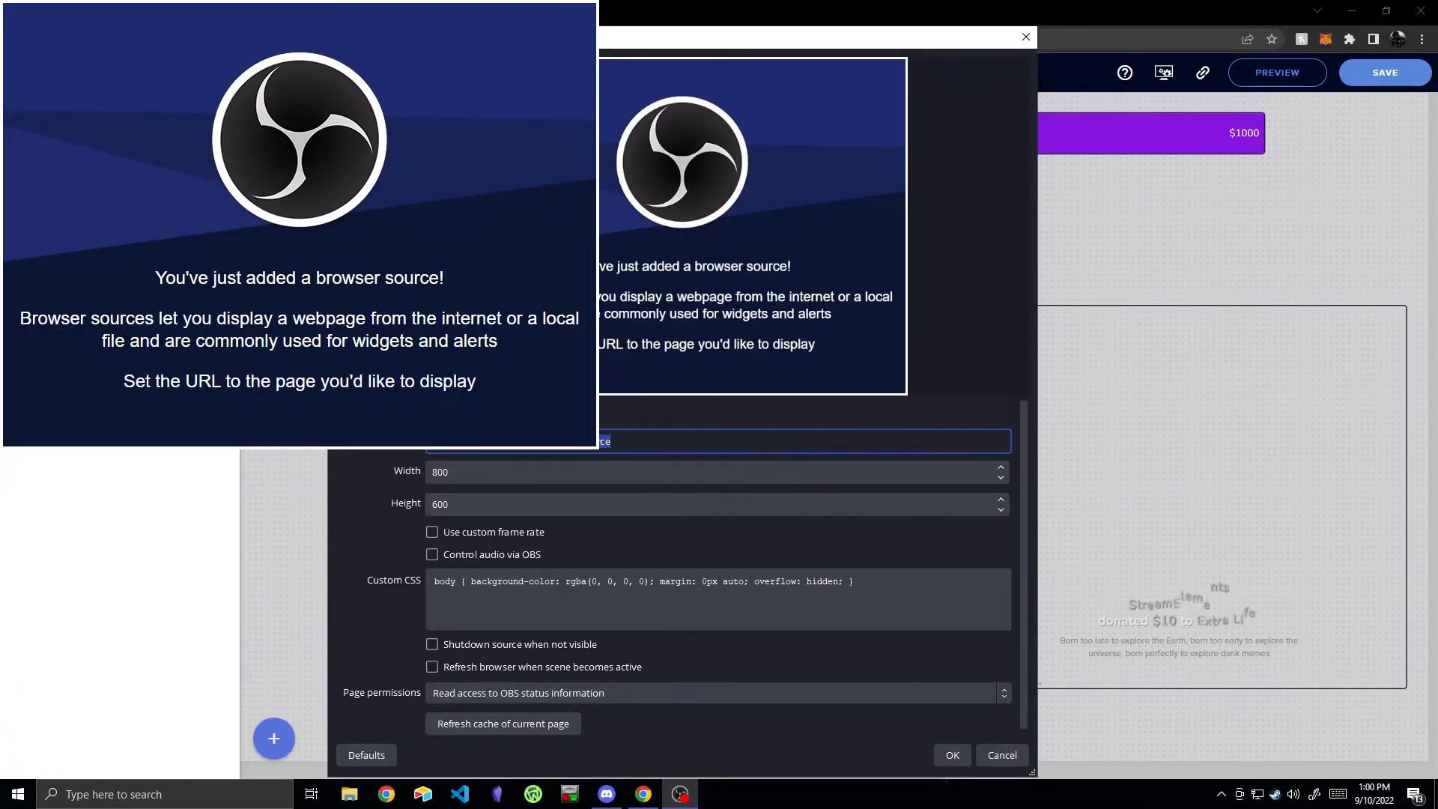
key("ctrl+v")
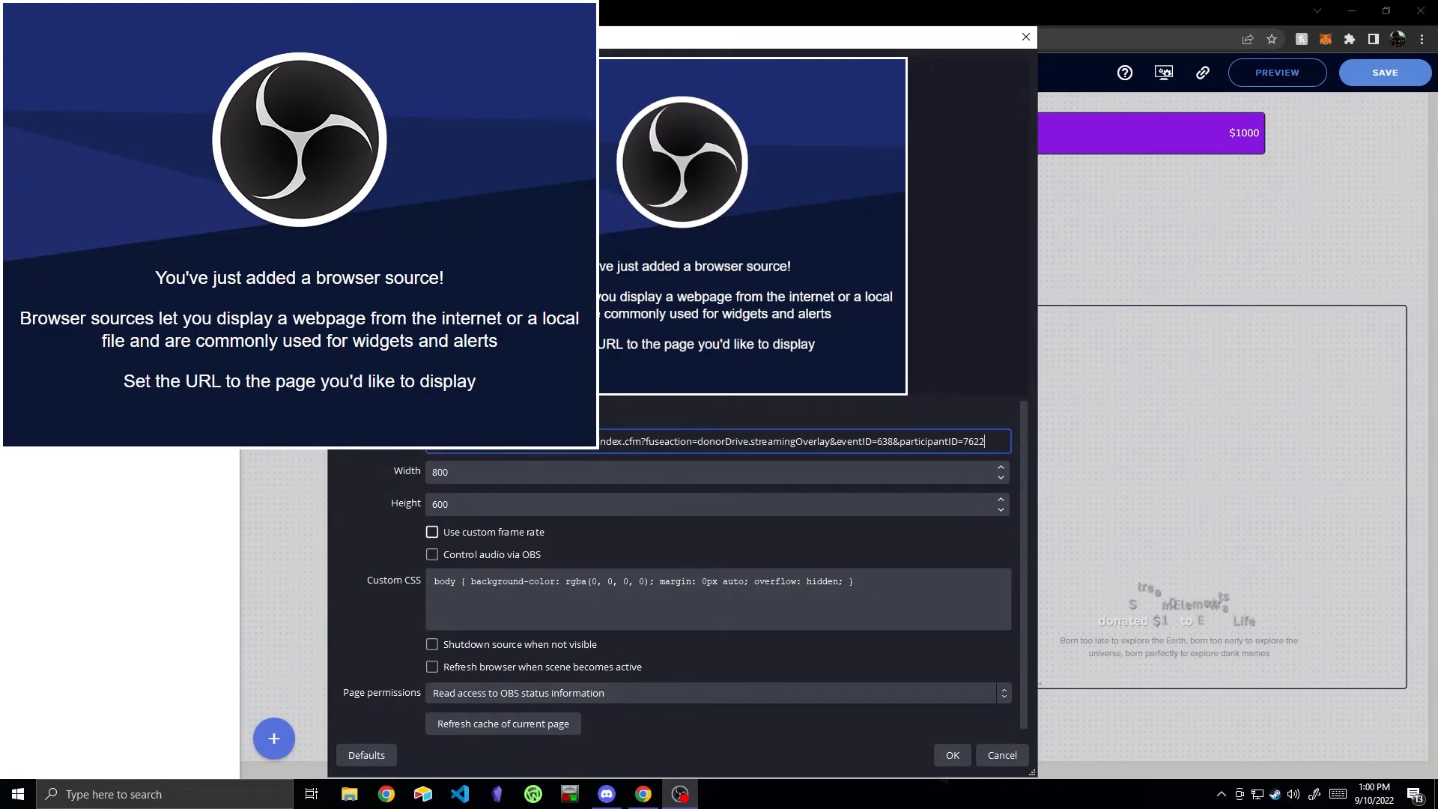
Step: Set the browser source's width to 1920 and height to 1080, and accept its properties
left_click(454, 473)
key("ctrl+a")
type("1920")
key("Tab")
key("ctrl+a")
type("1080")
key("Tab")
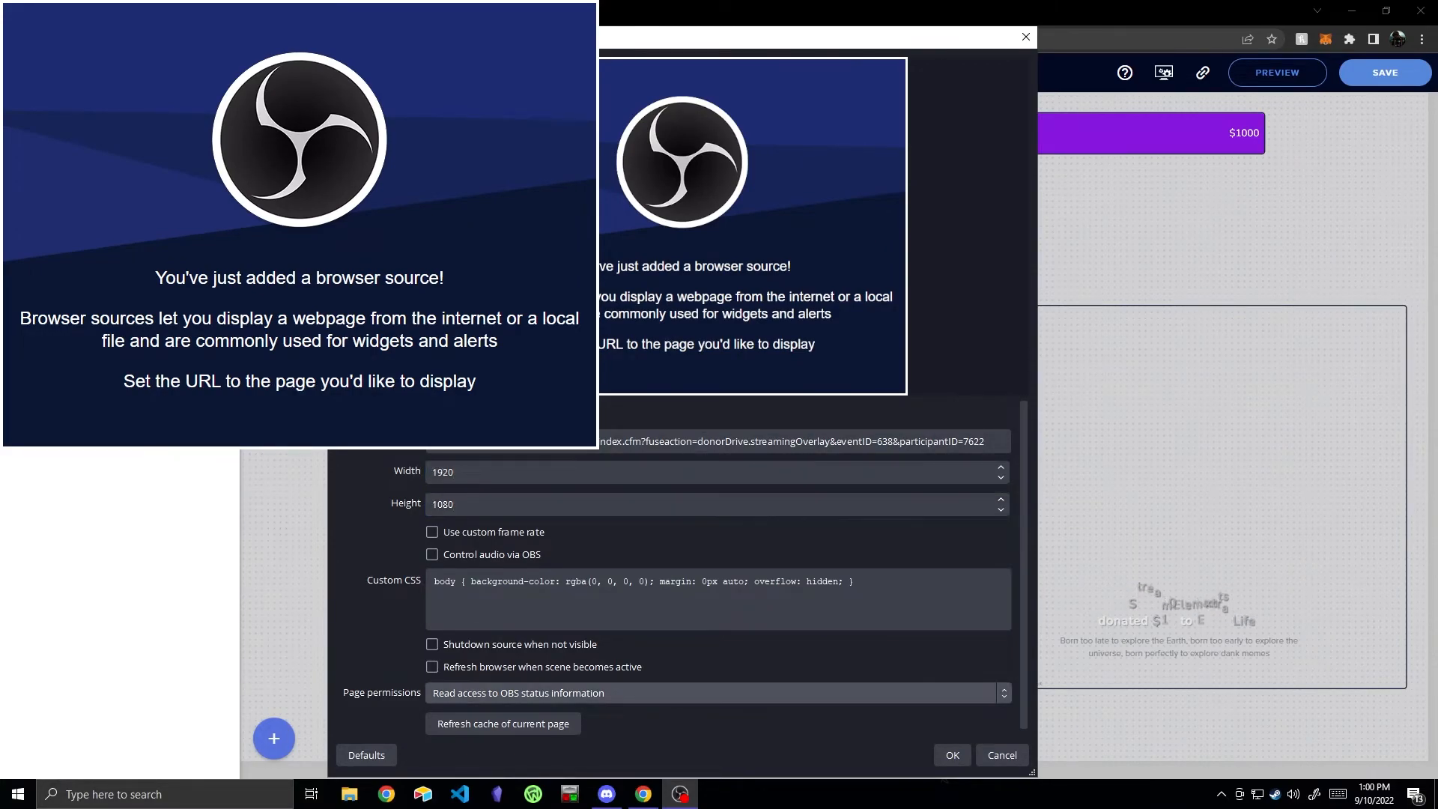
left_click(952, 755)
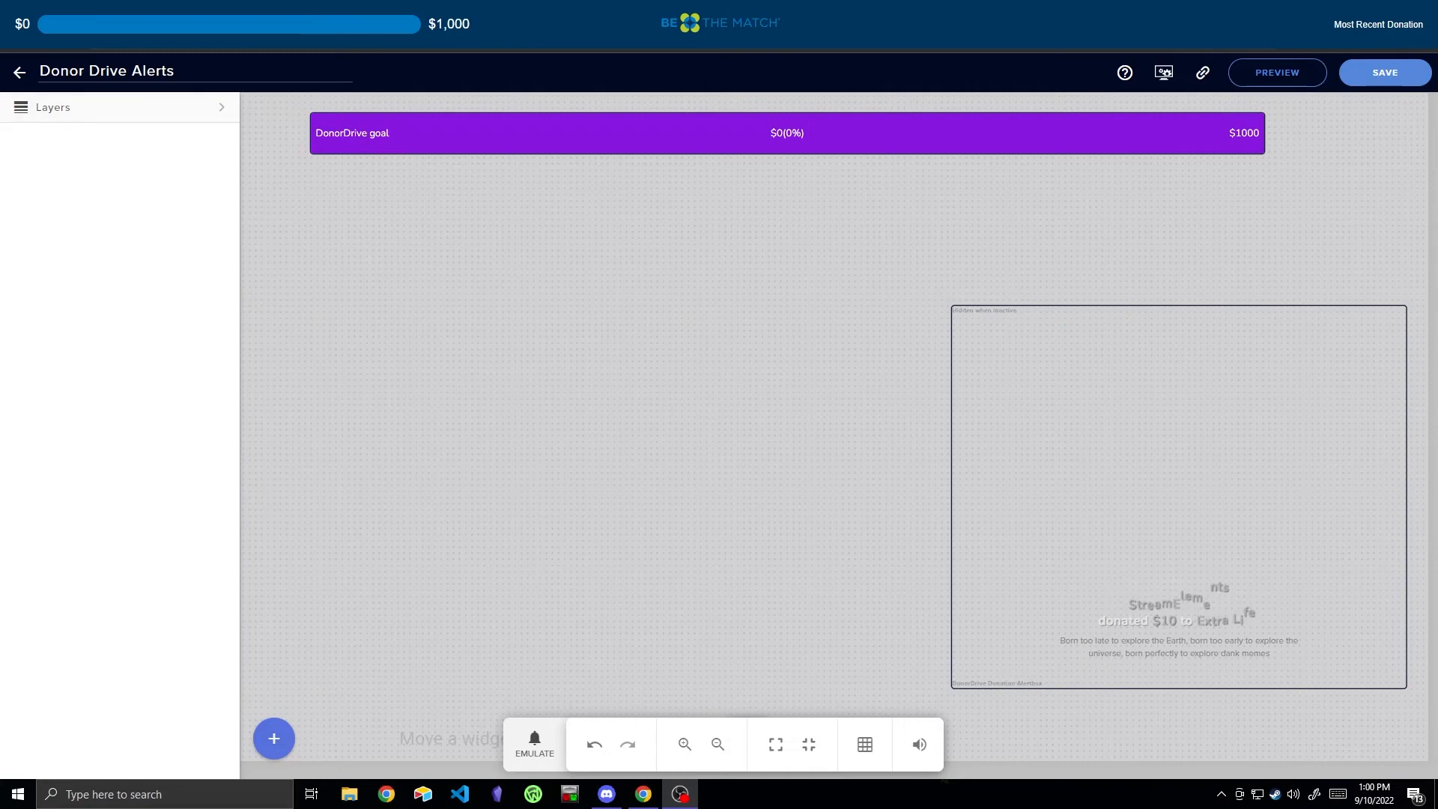
Step: Move the purple DonorDrive goal bar down the StreamElements canvas, clear of the Be The Match overlay banner
left_click(787, 133)
left_click_drag(787, 134, 769, 198)
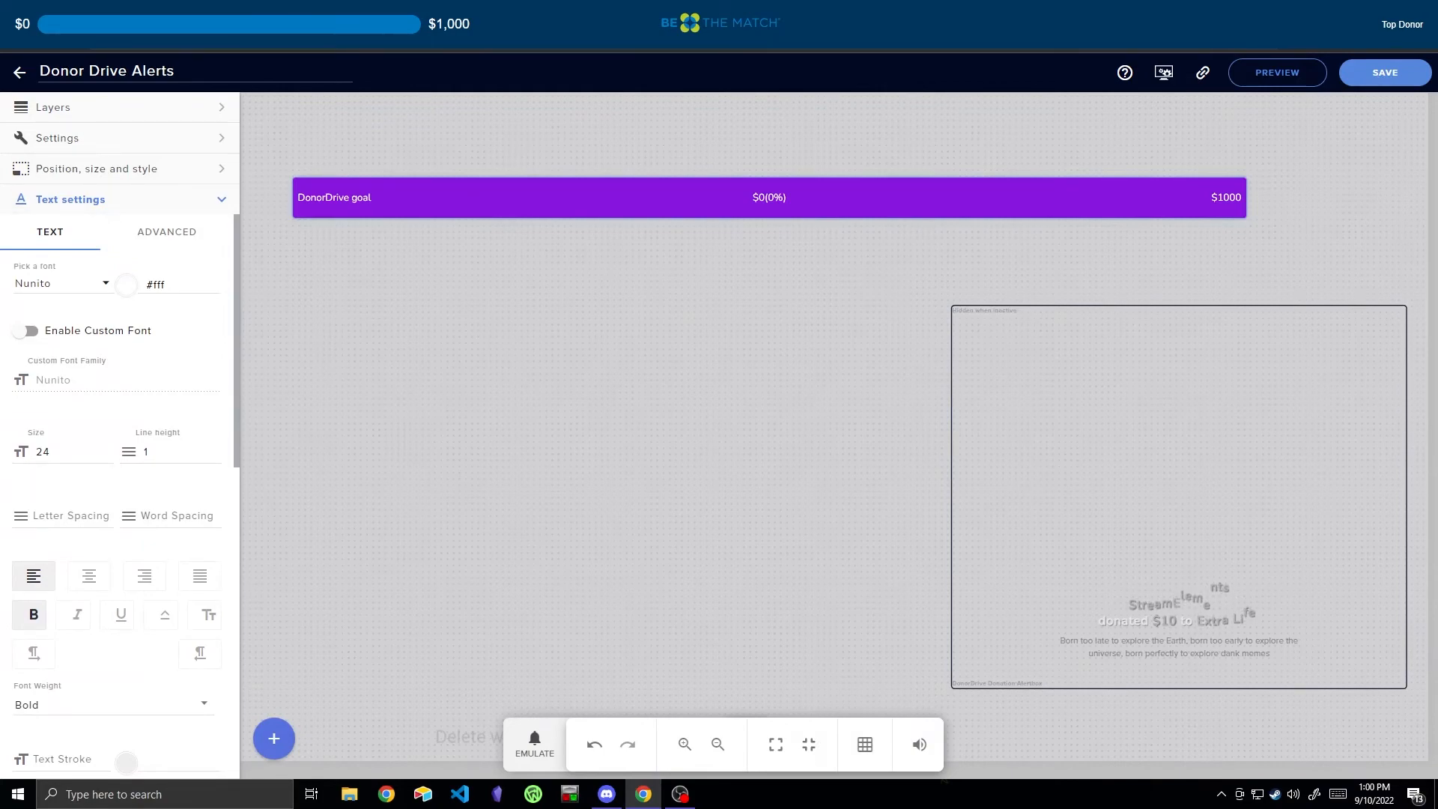
mouse_move(769, 198)
left_mouse_down()
mouse_move(769, 234)
mouse_move(770, 221)
left_mouse_up()
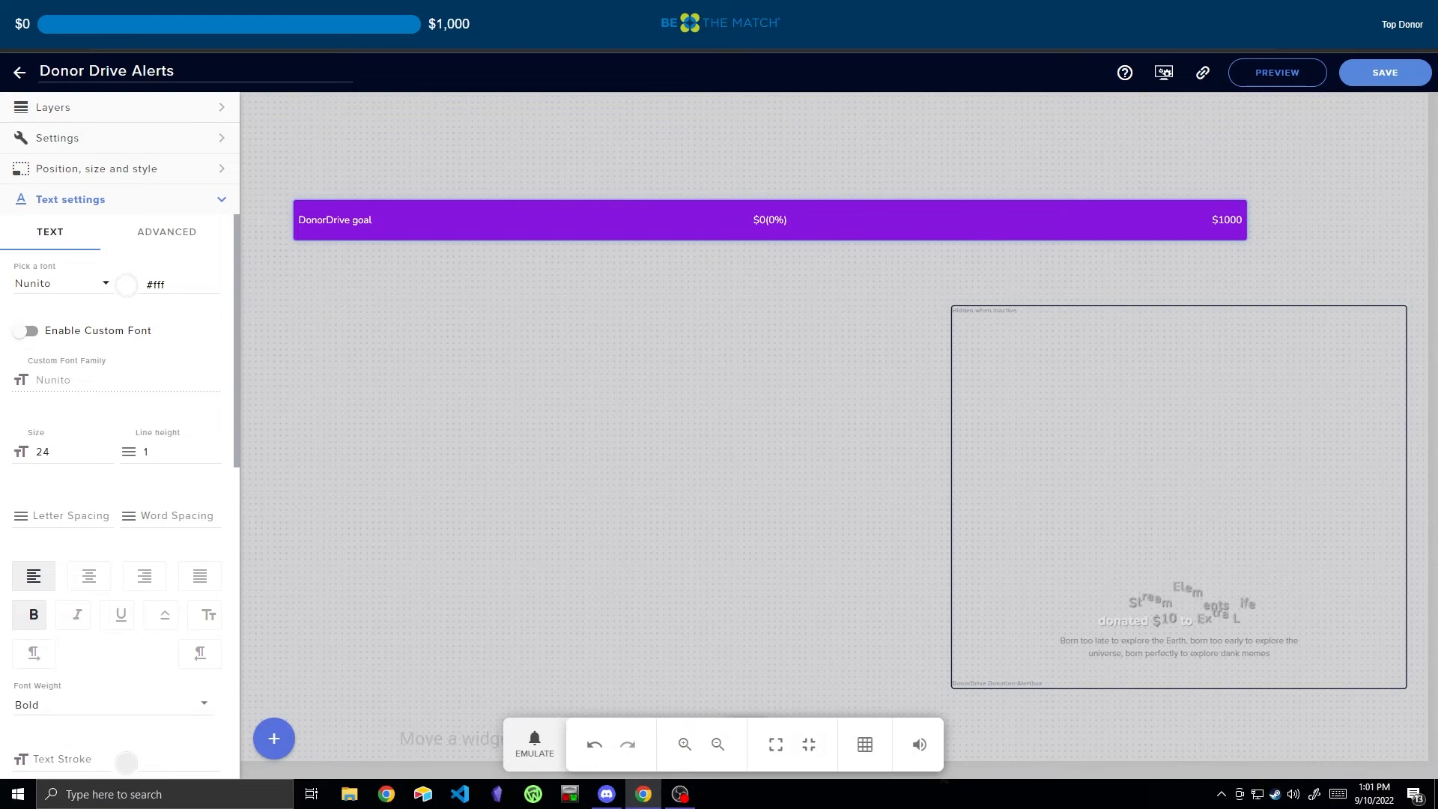